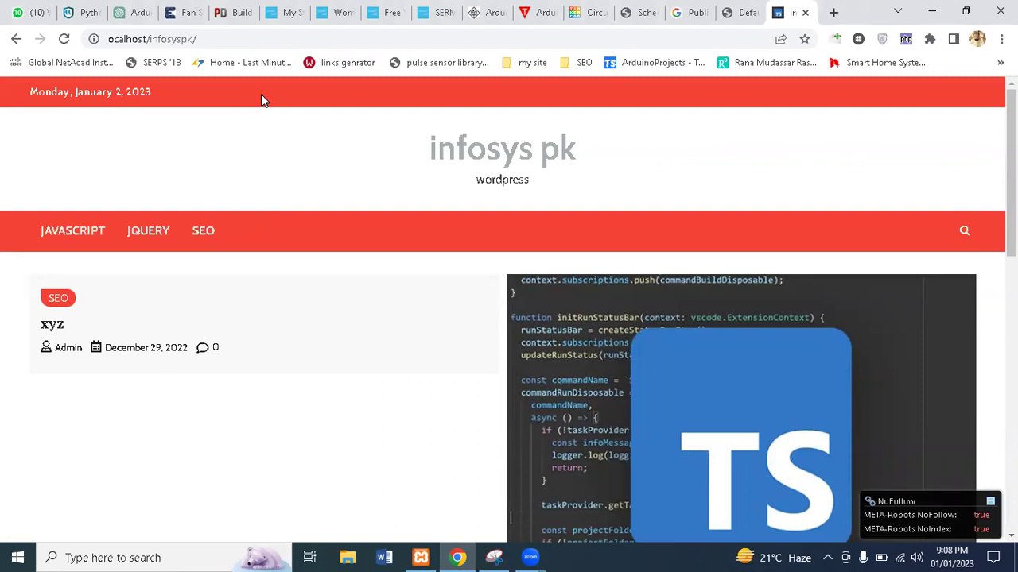
Load localhost/infosyspk/wp-admin in the address bar, correcting the 'wp-adfm' typo to 'wp-admin'
left_click(223, 33)
left_click(223, 33)
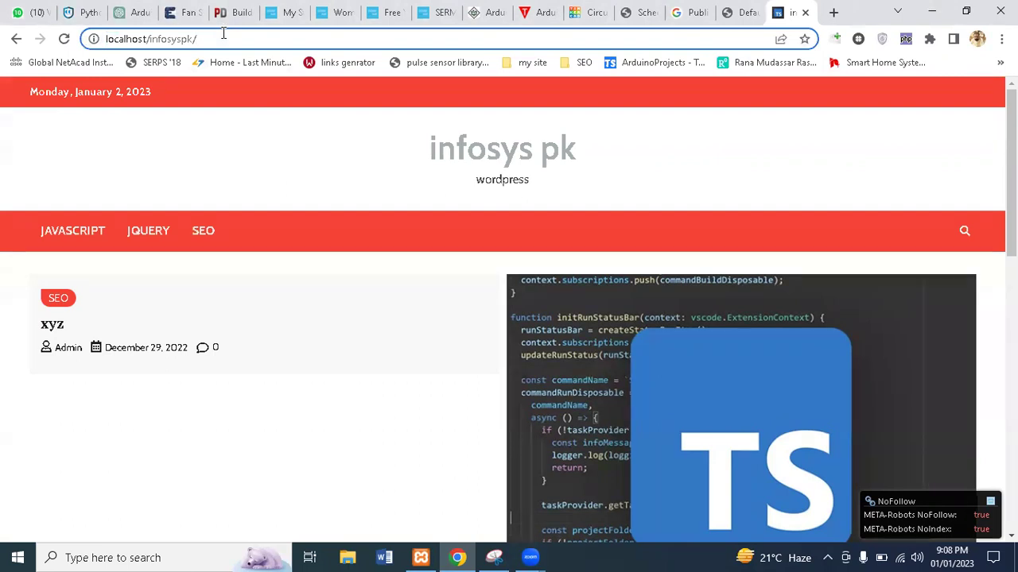
type("wp-adfm")
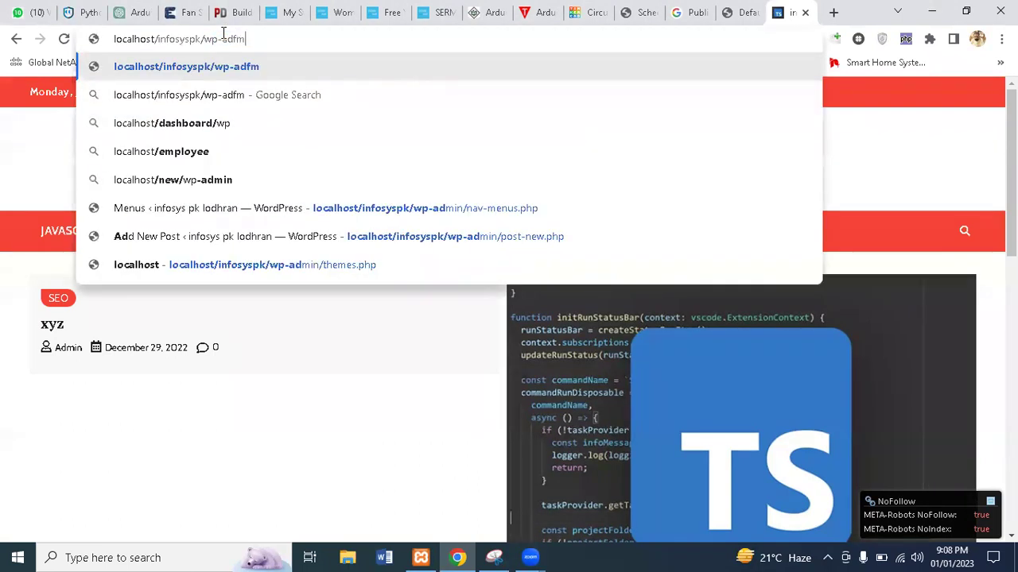
key("BackSpace")
key("BackSpace")
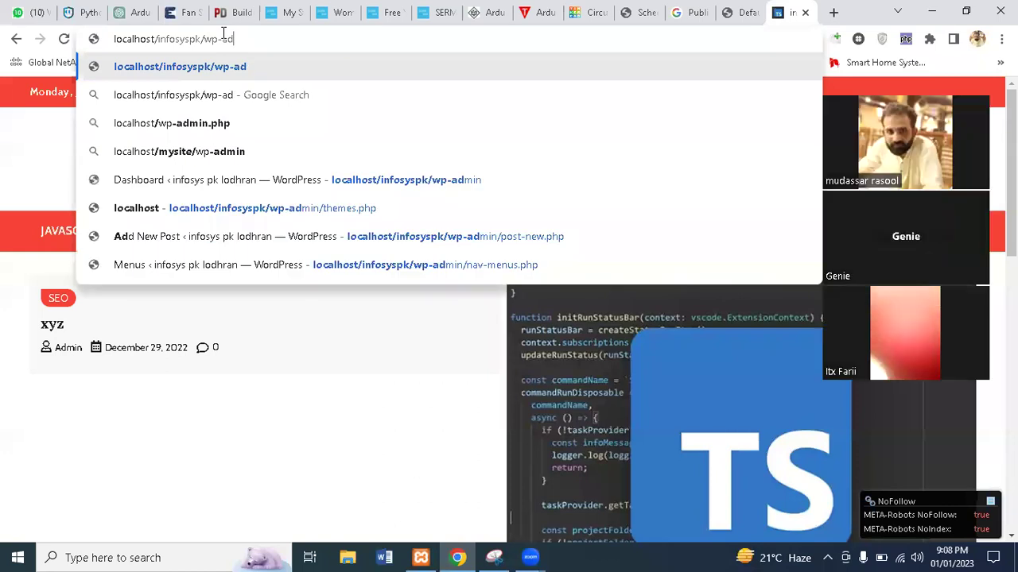
type("min")
key("Return")
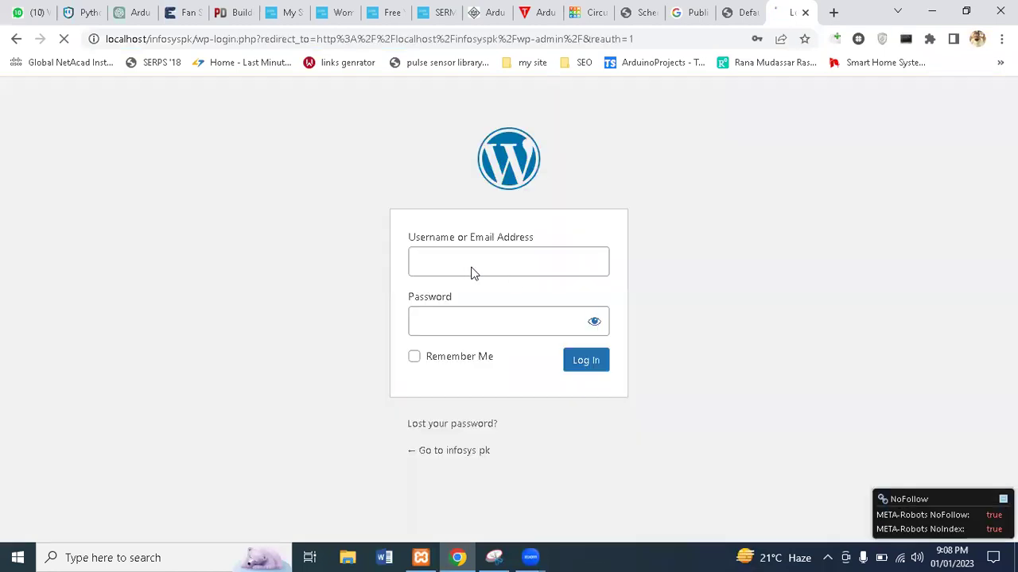
Sign in as admin with the saved credentials and Remember Me ticked
left_click(474, 266)
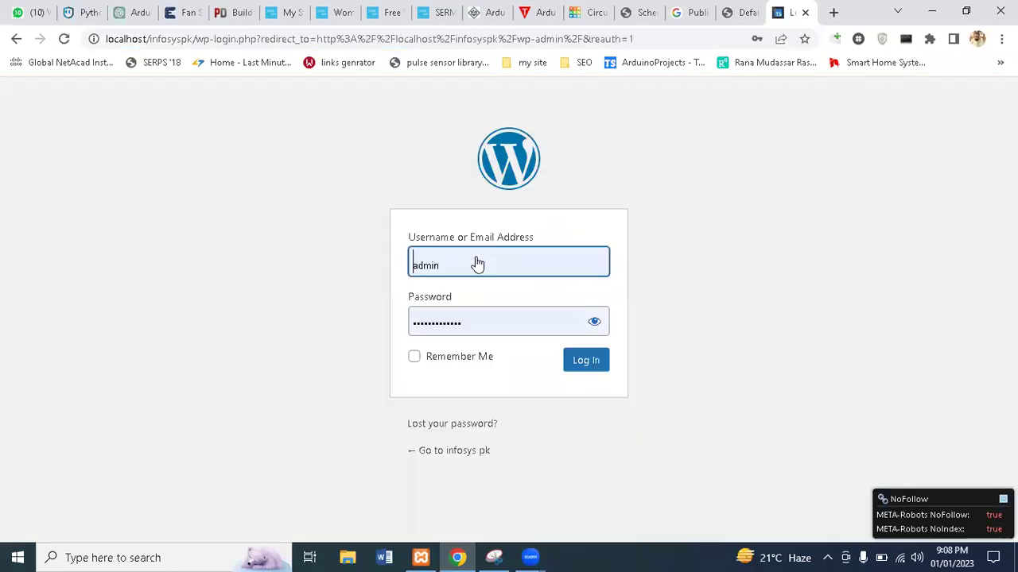
left_click(414, 359)
left_click(592, 367)
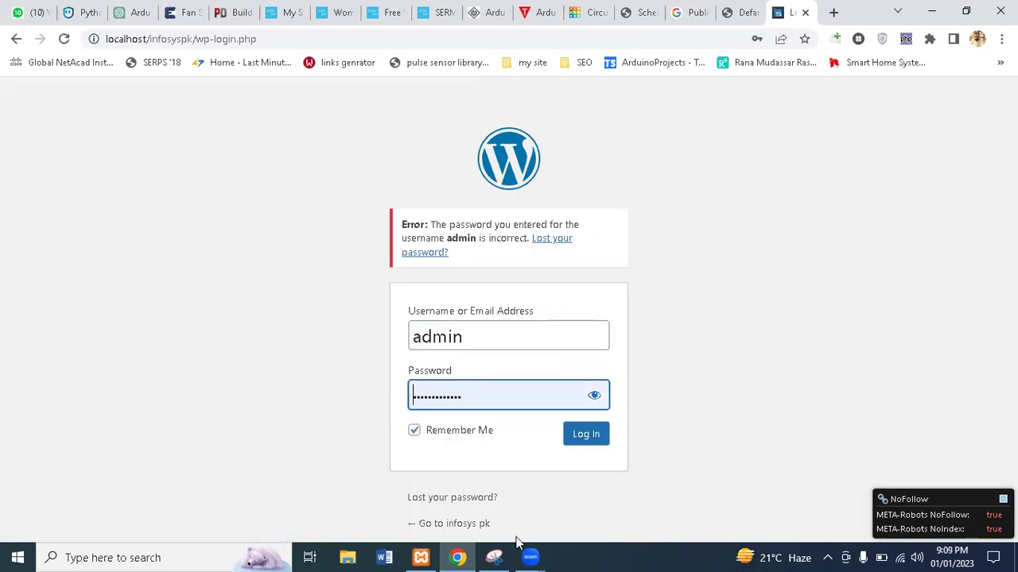
After the incorrect-password error, show and re-hide the password to check it, then log in again
mouse_move(530, 557)
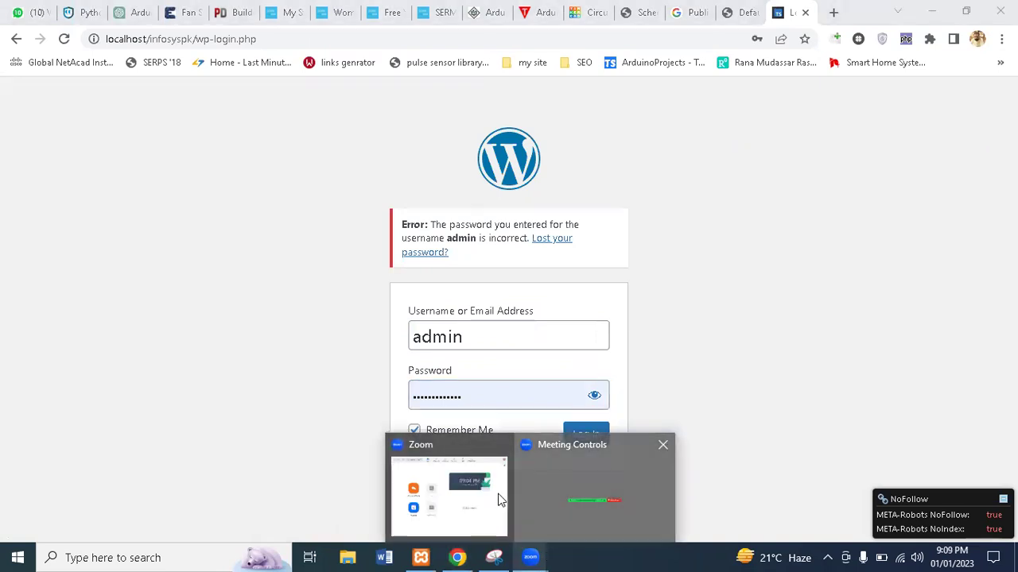
left_click(500, 498)
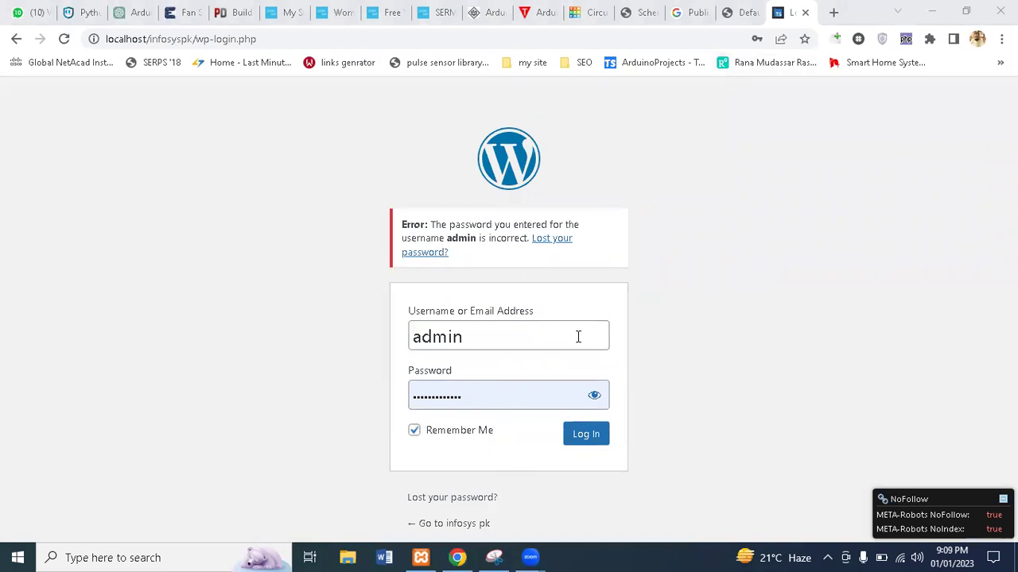
left_click(596, 395)
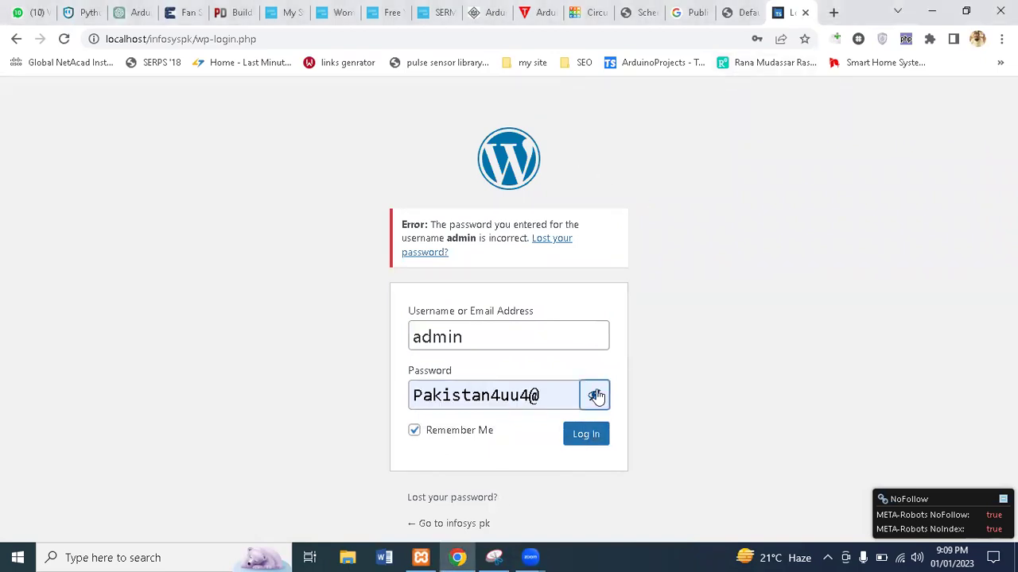
left_click(597, 395)
left_click(592, 432)
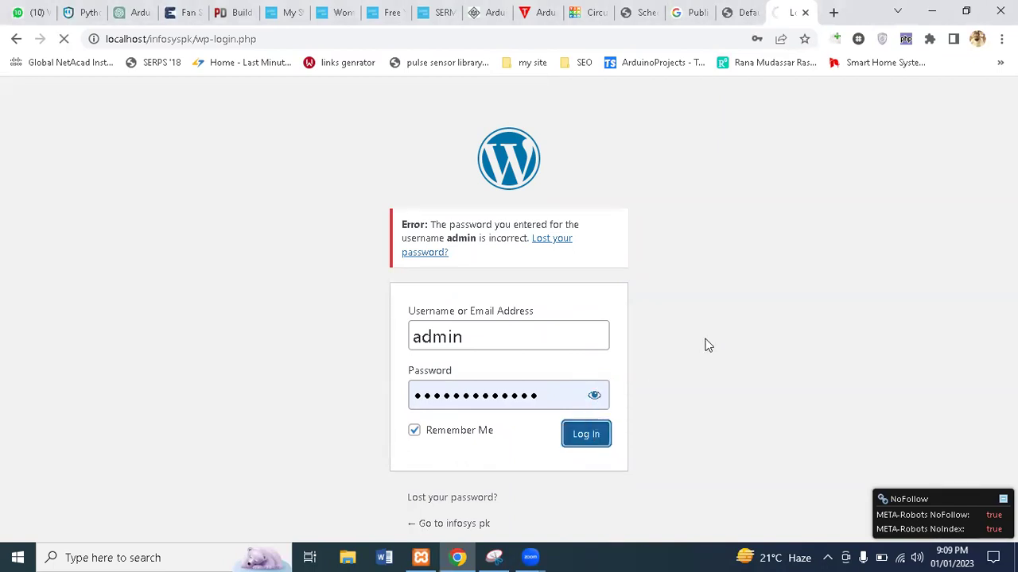
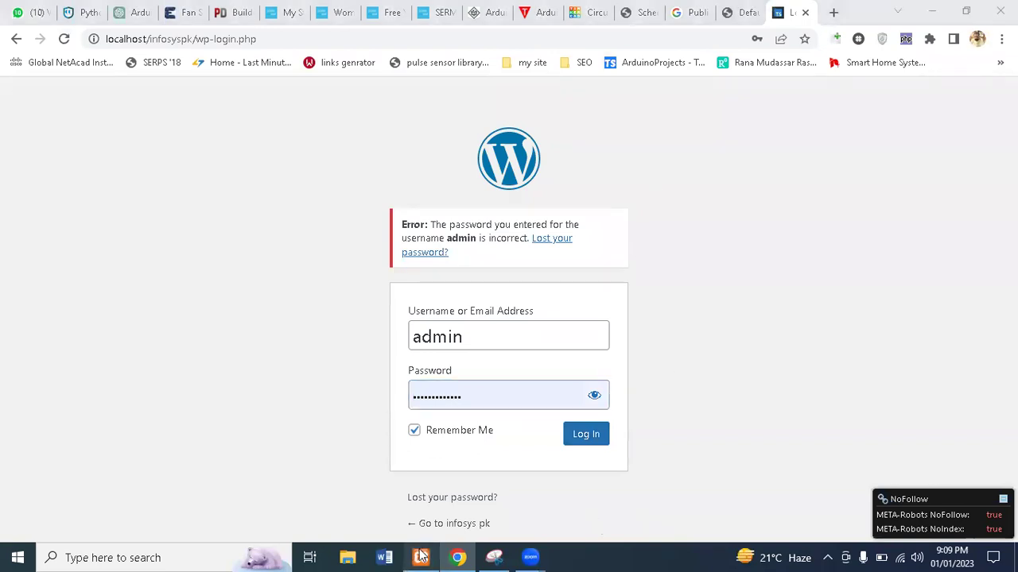
Bring up the XAMPP control panel and launch phpMyAdmin from MySQL's Admin button
left_click(421, 558)
left_click(291, 104)
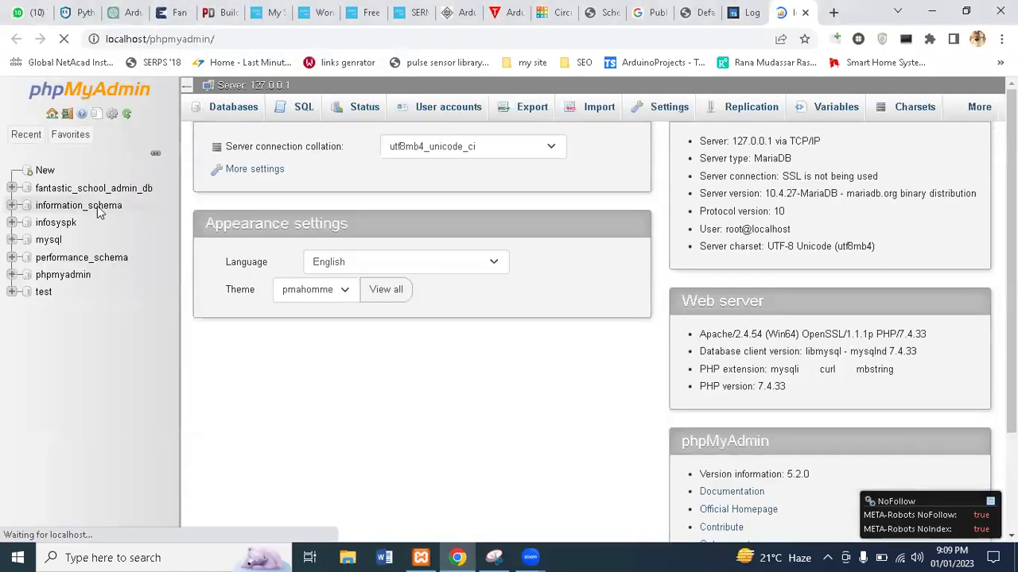
Open the admin row of infosyspk's wp_users table for editing and set user_pass's function to MD5
left_click(12, 226)
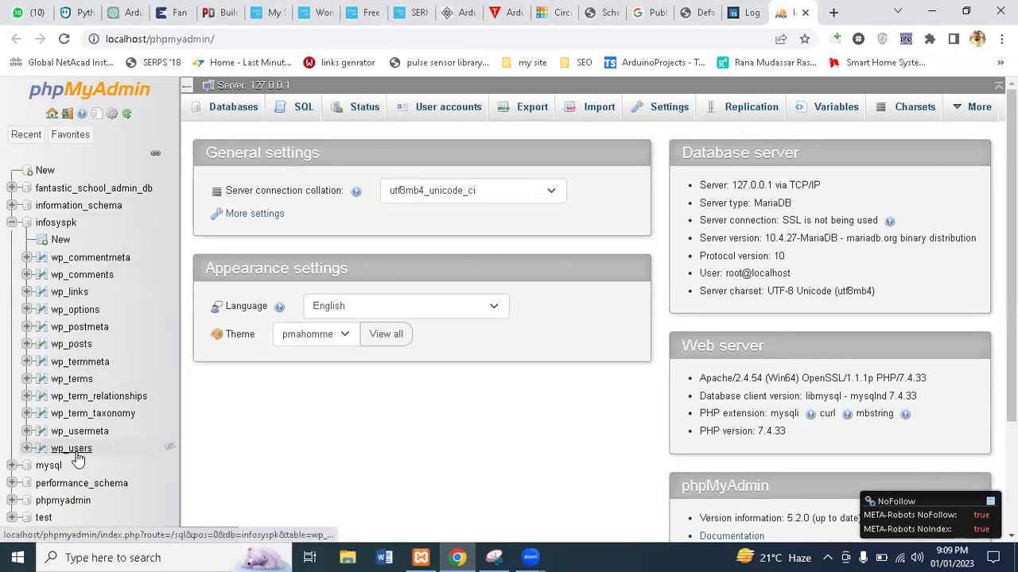
left_click(77, 453)
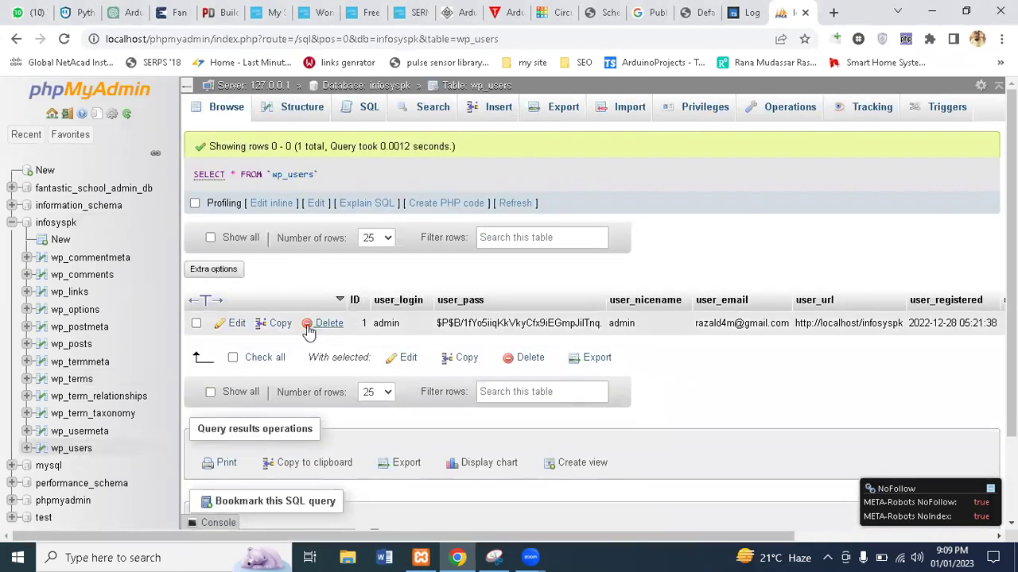
left_click(235, 323)
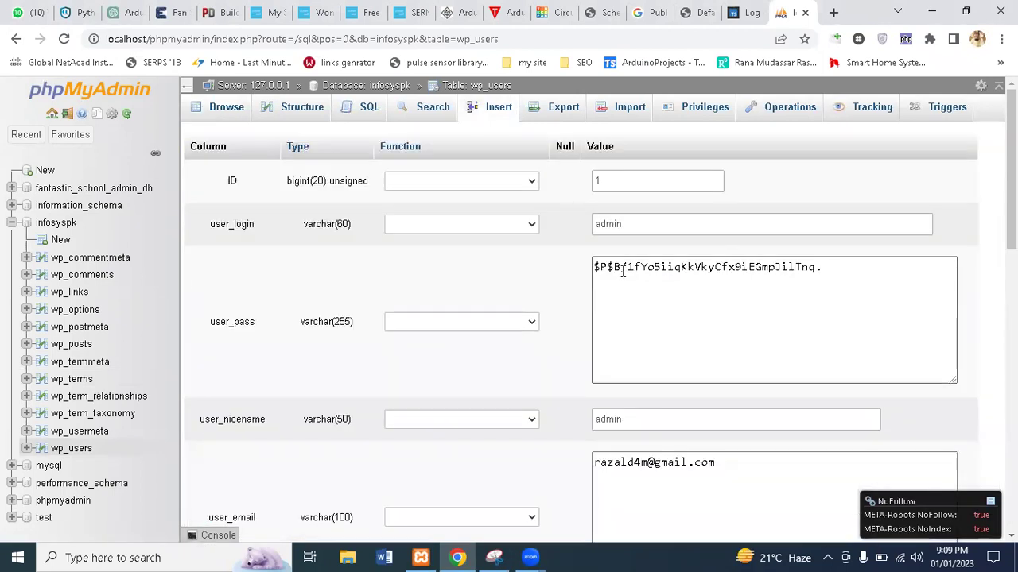
left_click(500, 322)
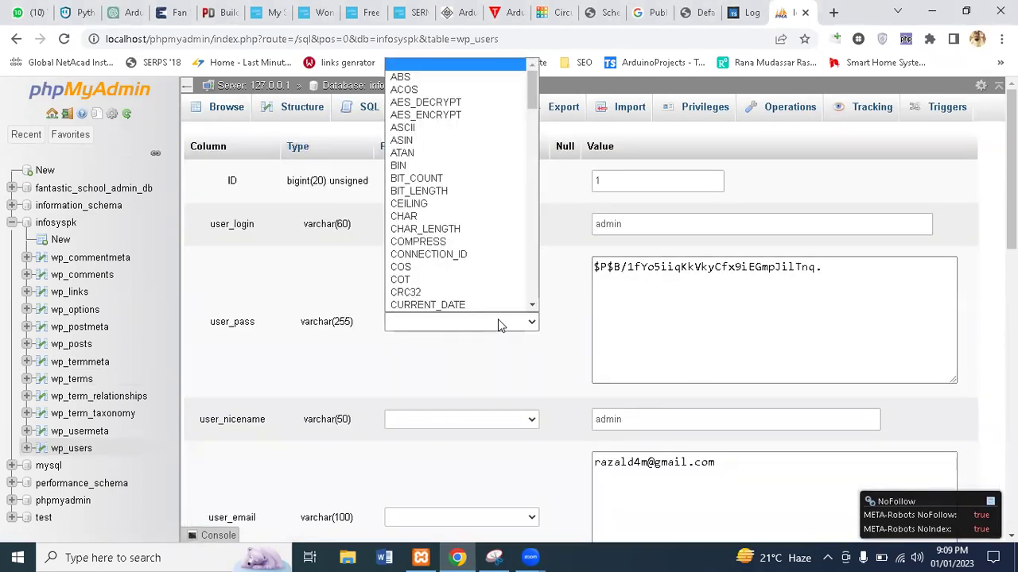
left_click_drag(531, 96, 537, 173)
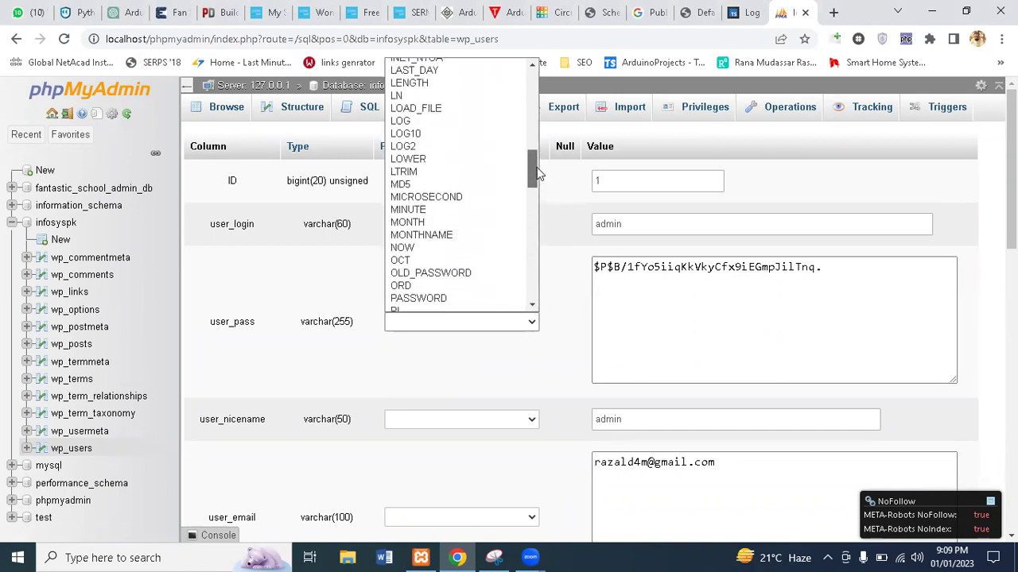
left_click(402, 184)
Replace the user_pass value with the new password and save the admin row
left_click(642, 276)
key("ctrl+a")
key("BackSpace")
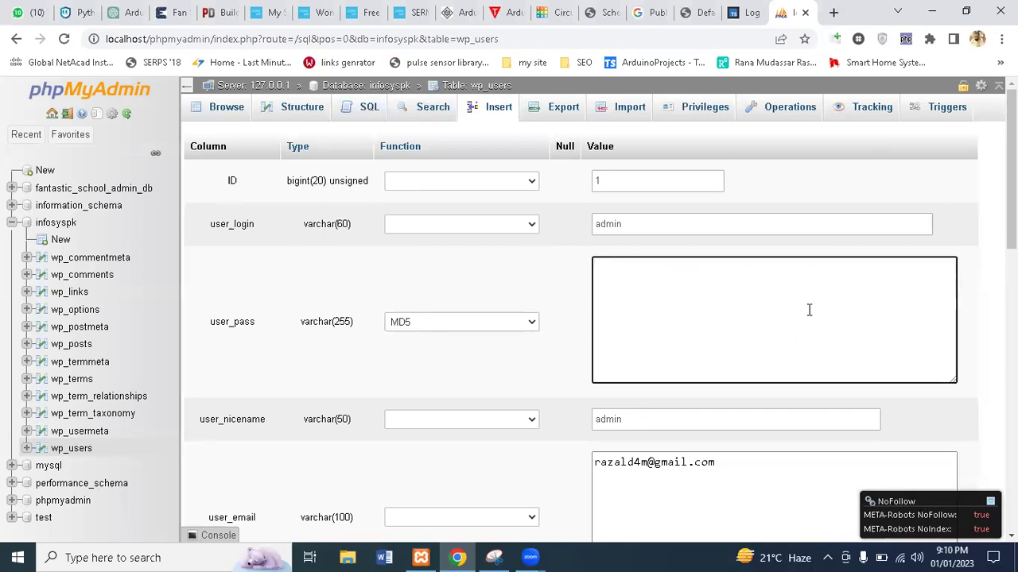
key("ctrl+p")
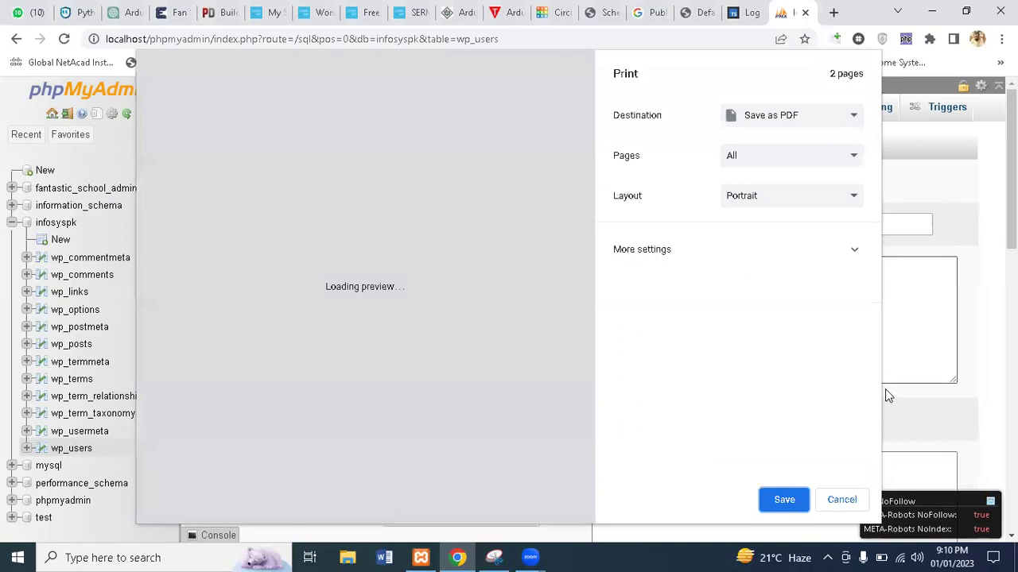
key("Escape")
key("ctrl+a")
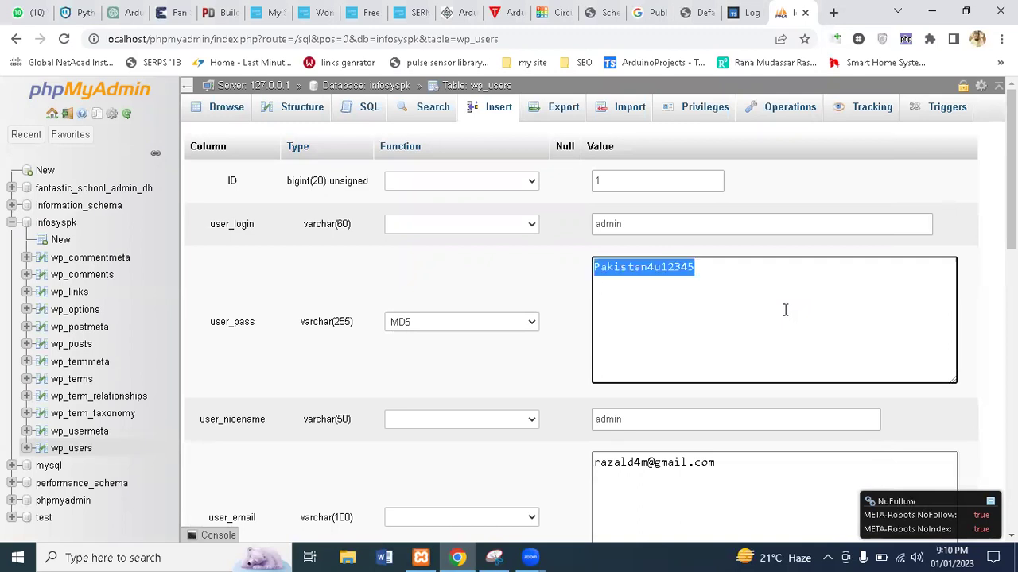
scroll(785, 310, "down", 8)
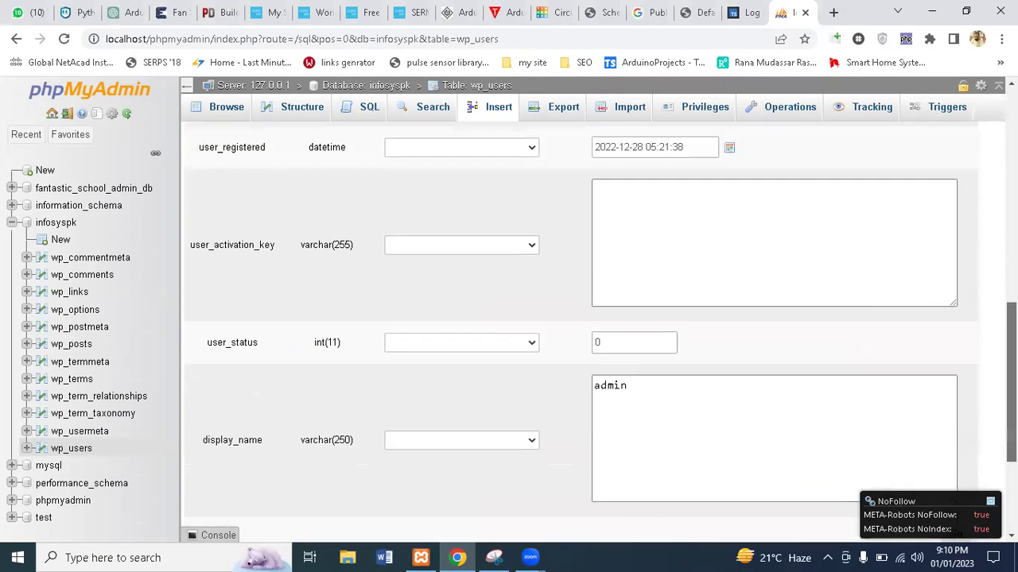
scroll(785, 310, "down", 3)
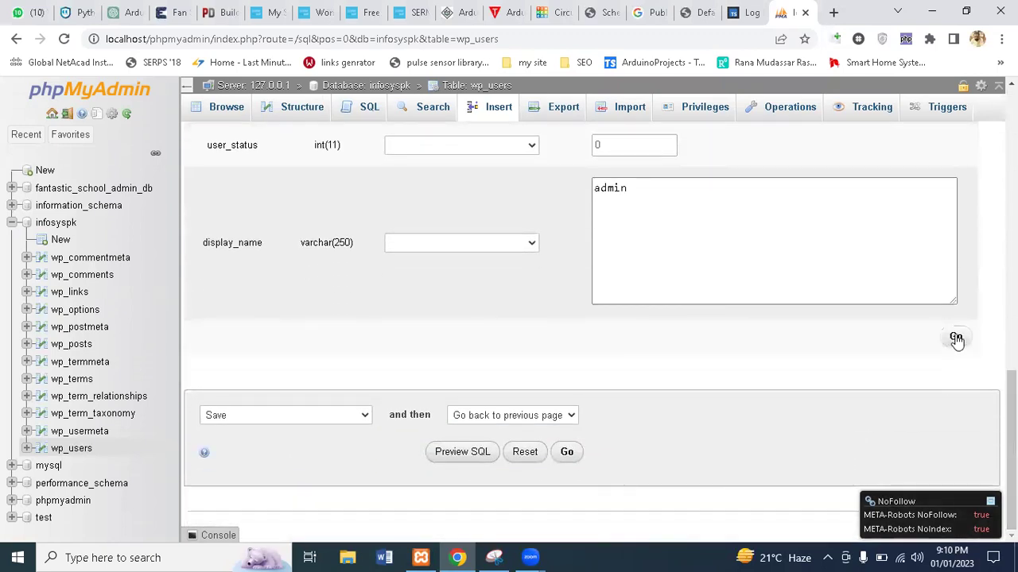
left_click(956, 339)
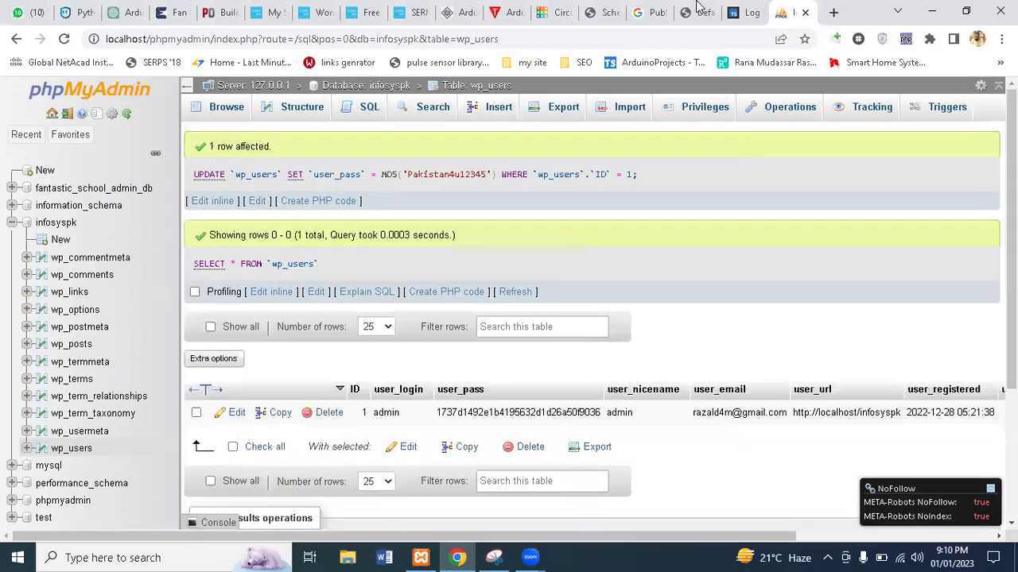
Log in as admin using the reset password and let Chrome update the saved password
left_click(697, 9)
left_click(739, 11)
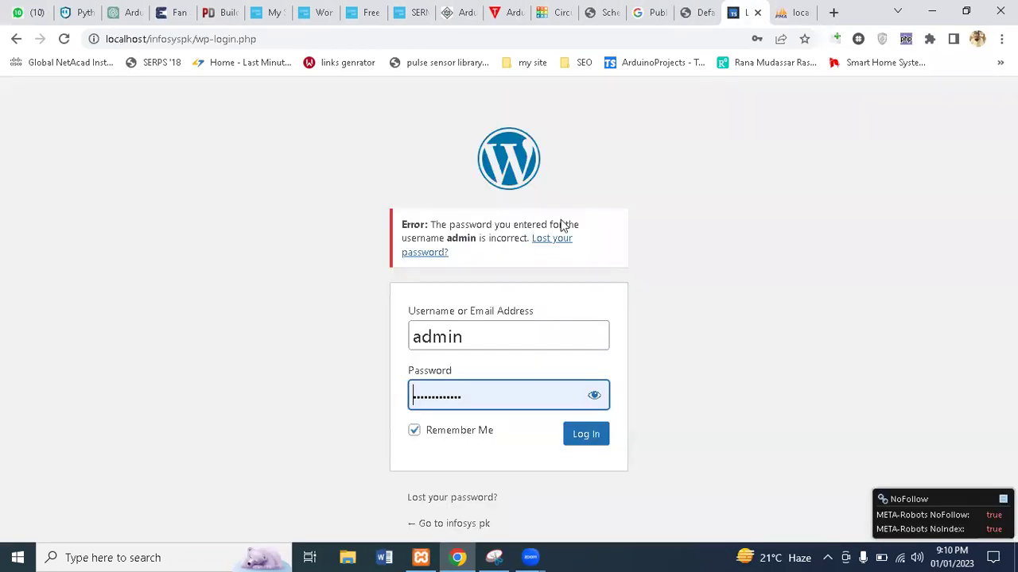
left_click(594, 395)
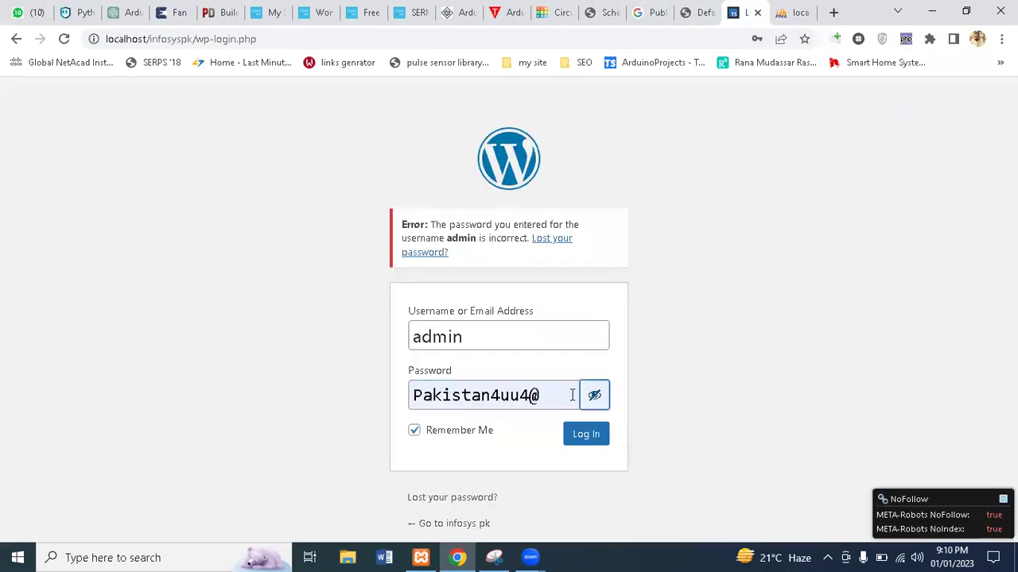
triple_click(557, 395)
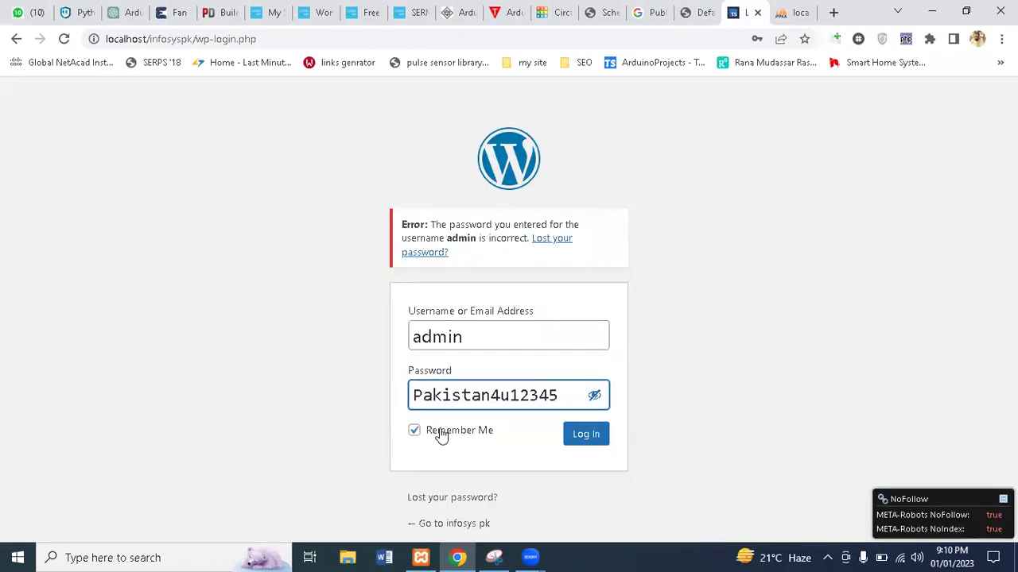
left_click(585, 435)
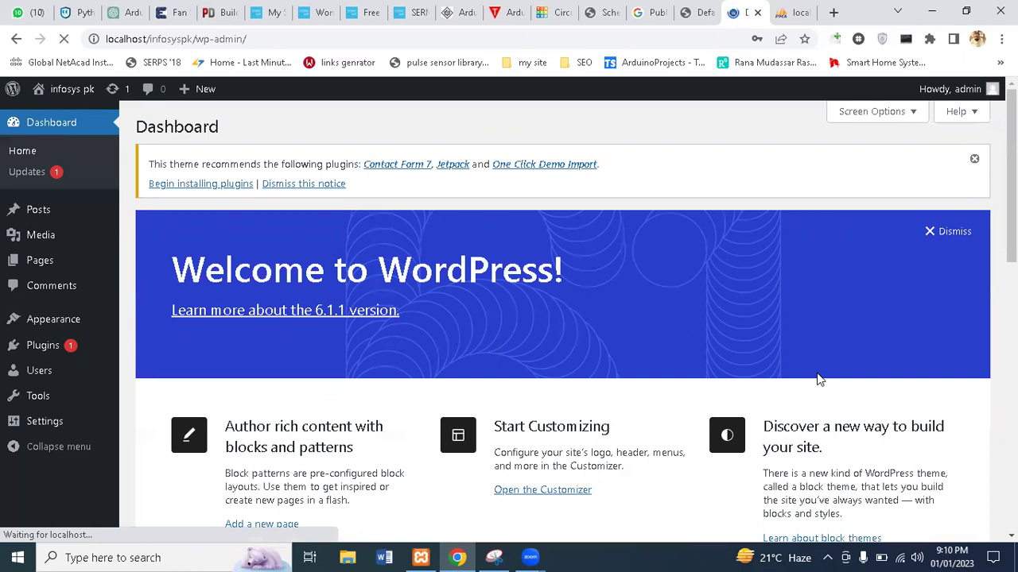
left_click(686, 253)
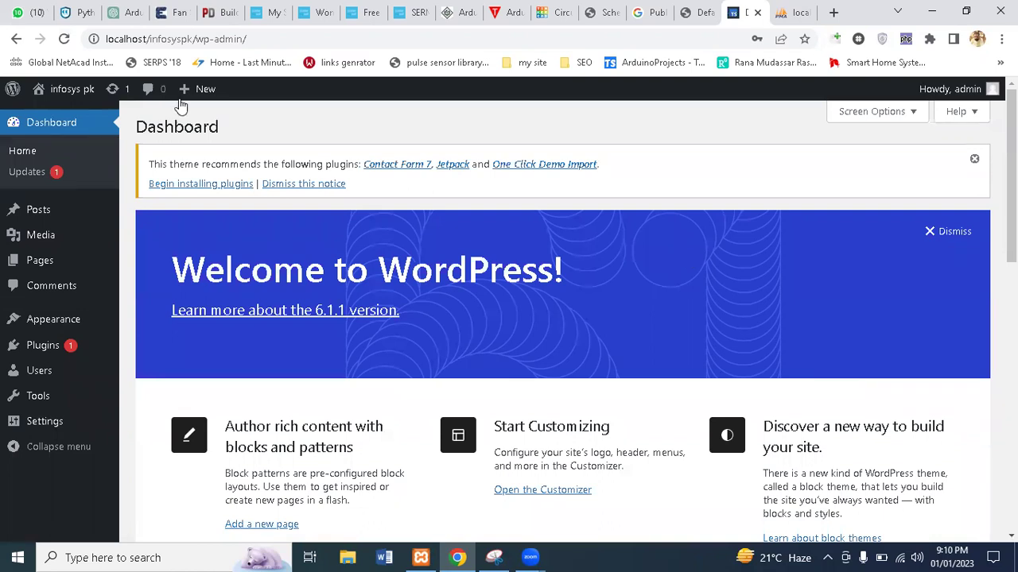
Open the infosys pk front page in a new tab, close phpMyAdmin, and go back to the Dashboard
mouse_move(79, 95)
middle_click(72, 120)
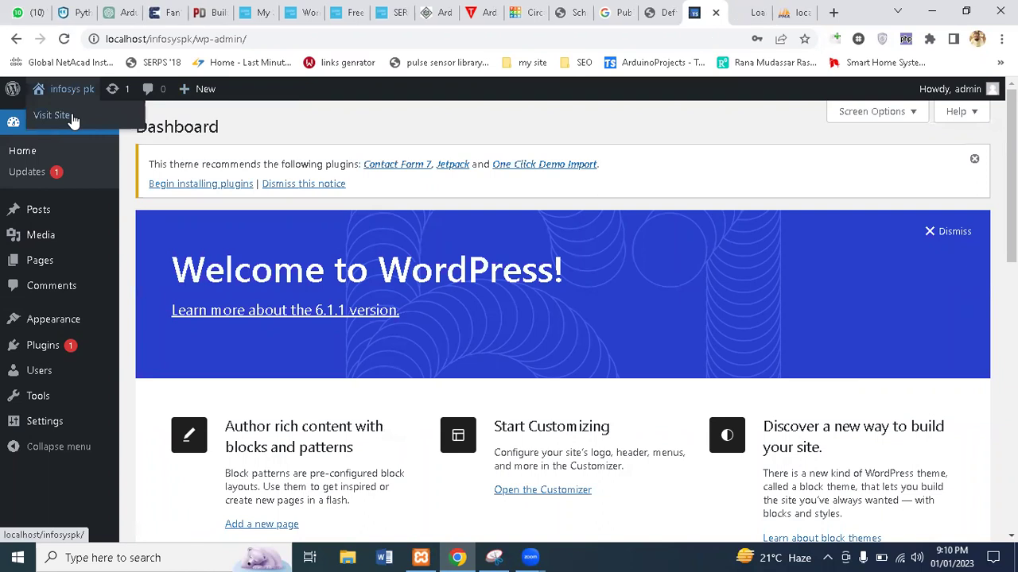
left_click(797, 13)
left_click(805, 13)
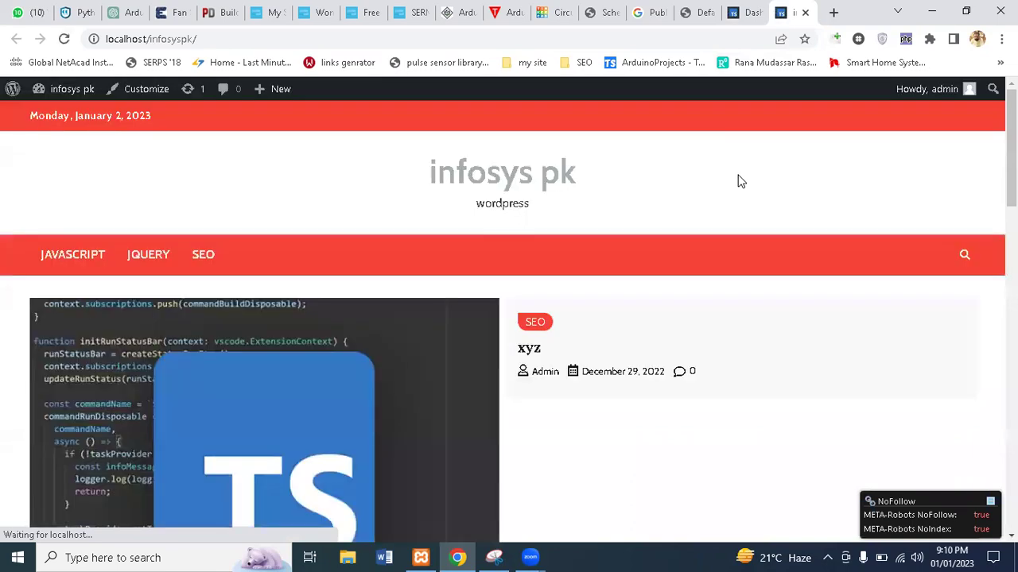
scroll(1011, 151, "down", 8)
scroll(509, 318, "up", 8)
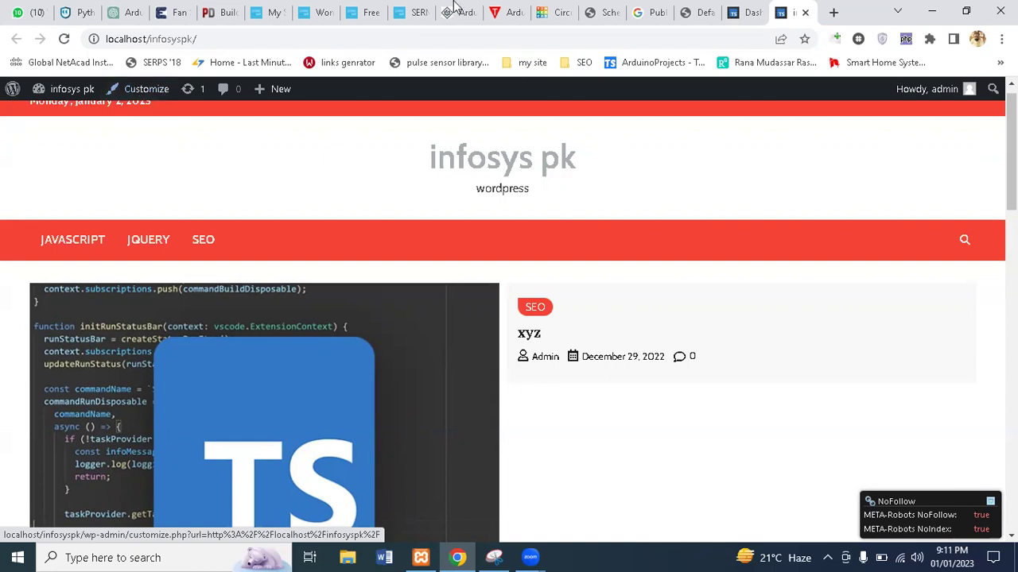
left_click(747, 13)
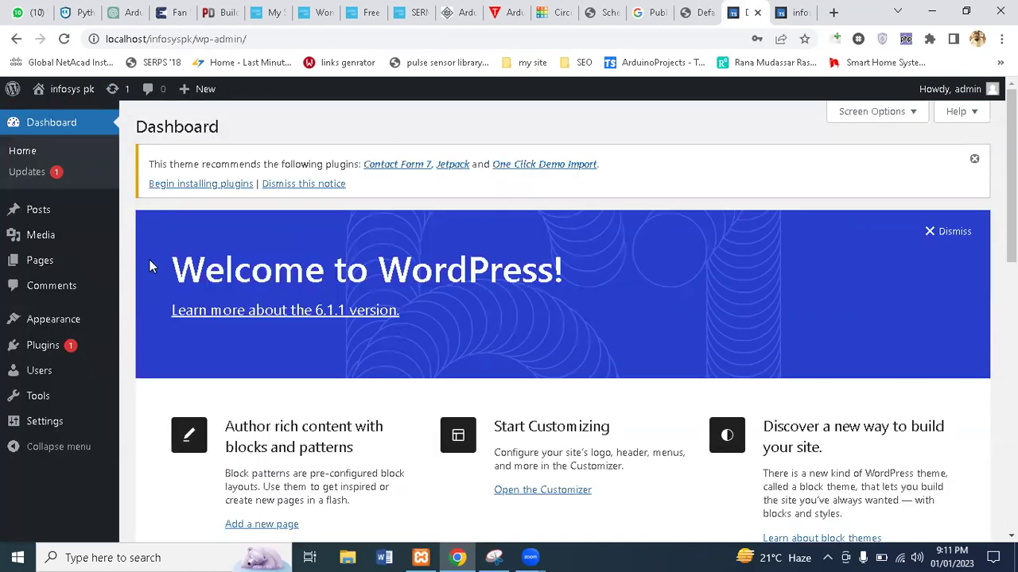
Open Settings > General, glance at the site's front page tab, and come back
mouse_move(45, 423)
left_click(168, 375)
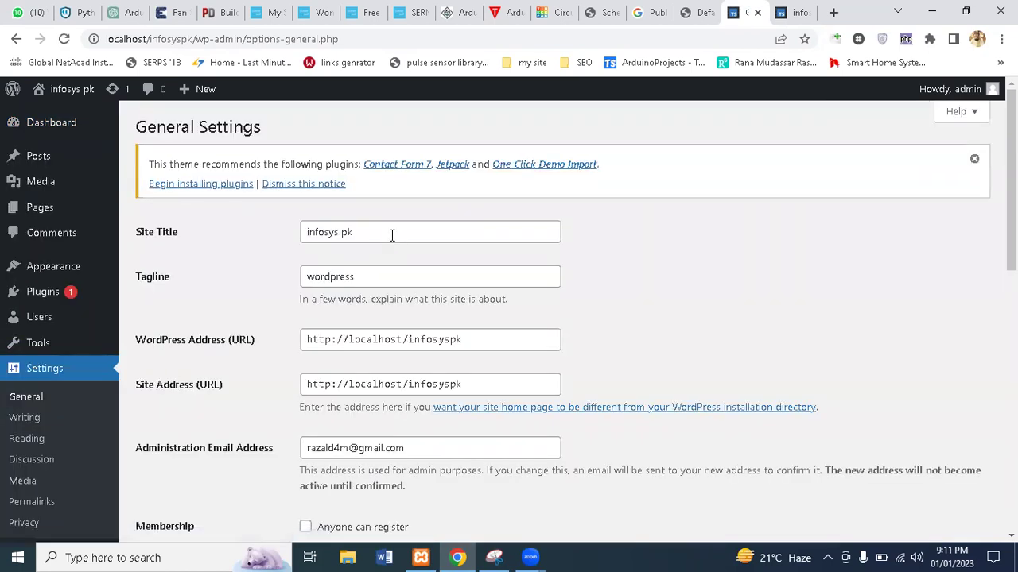
left_click(771, 6)
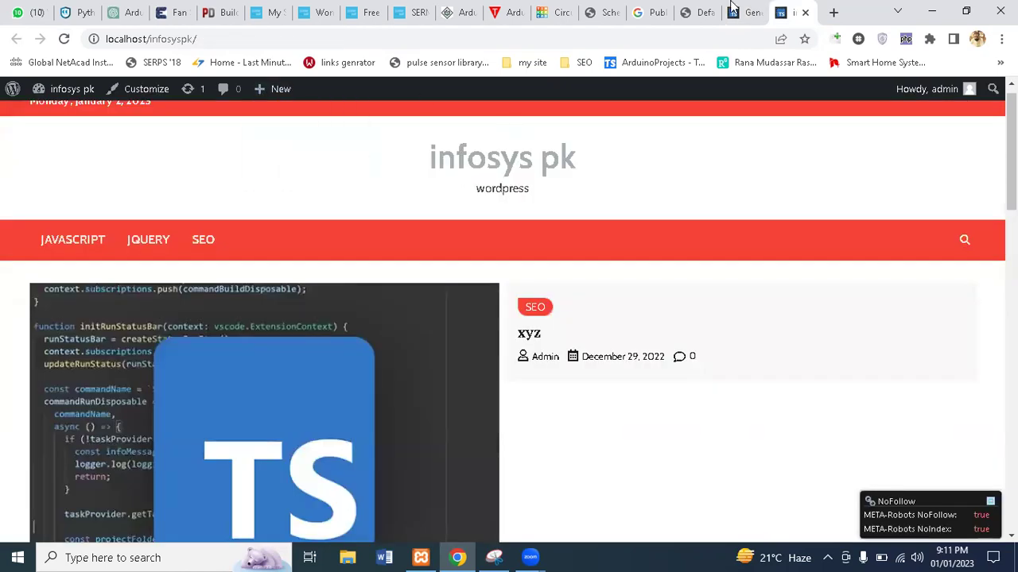
left_click(739, 10)
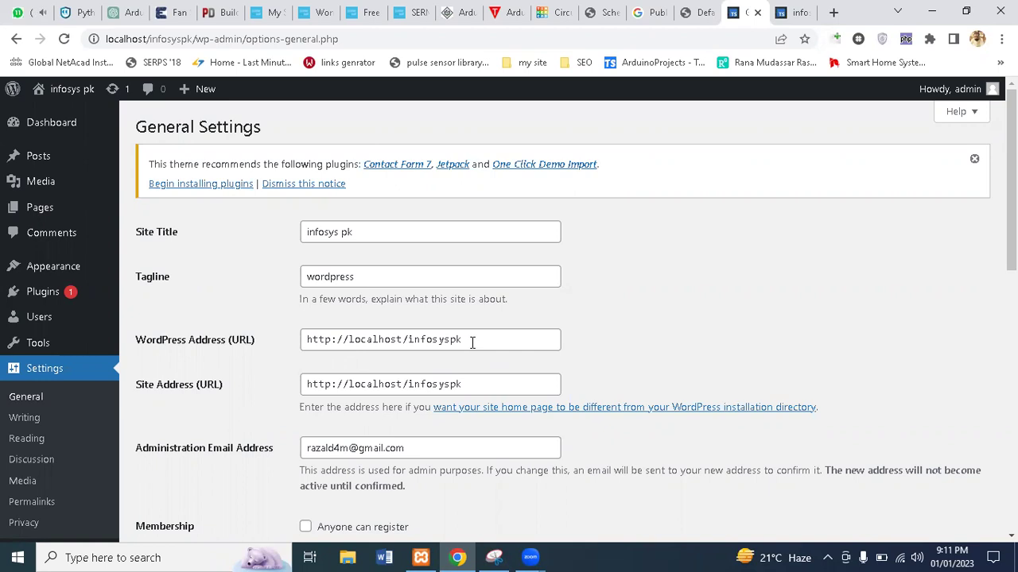
Look over the WordPress Address field and the New User Default Role options
left_click(471, 342)
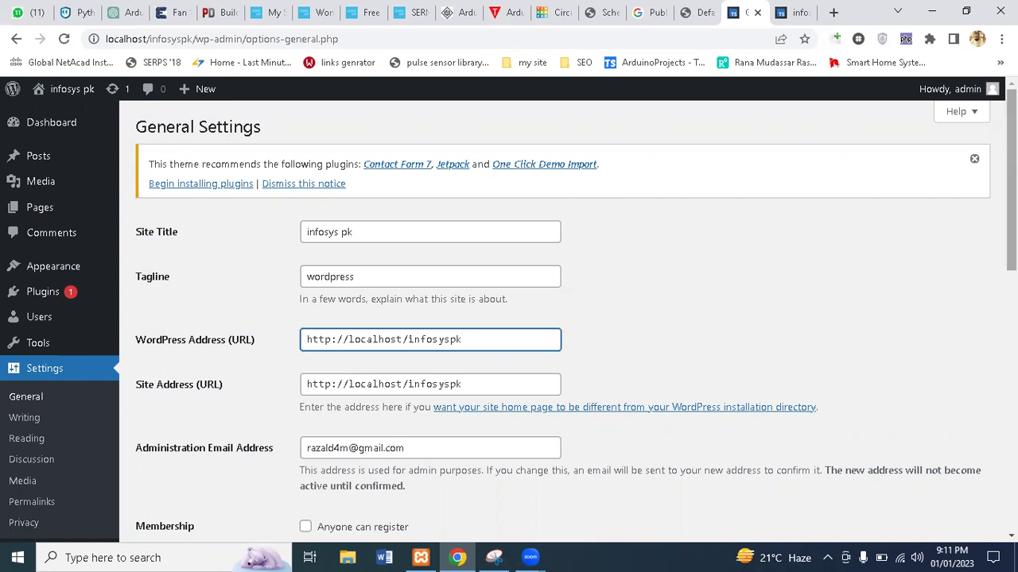
scroll(761, 350, "down", 2)
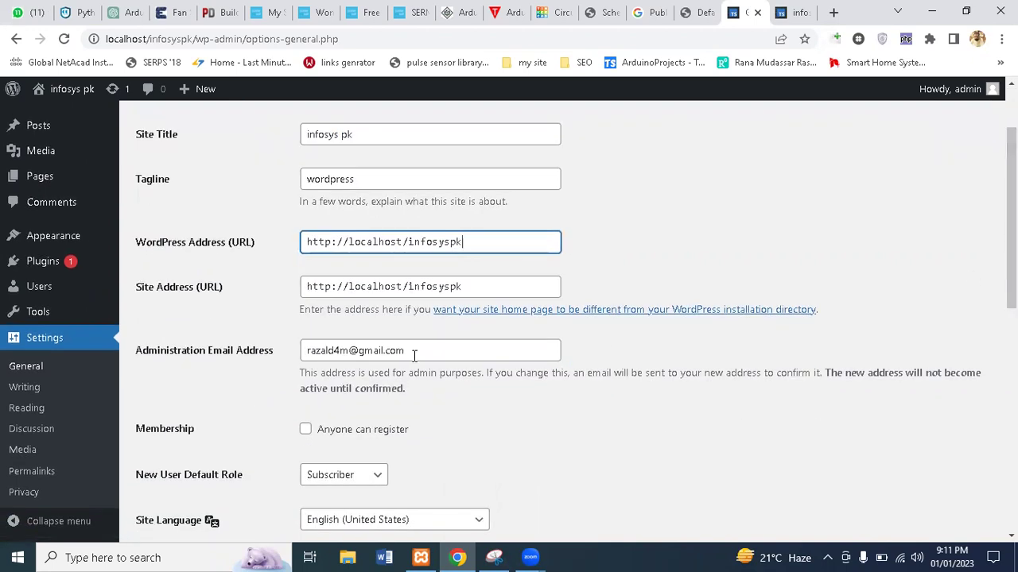
scroll(855, 328, "down", 1)
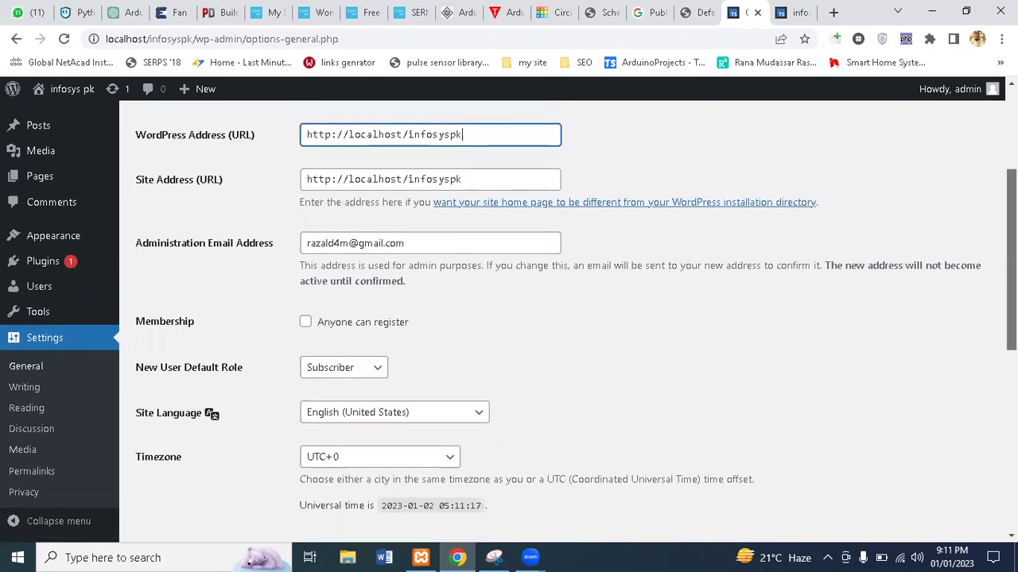
scroll(487, 315, "down", 1)
left_click(348, 314)
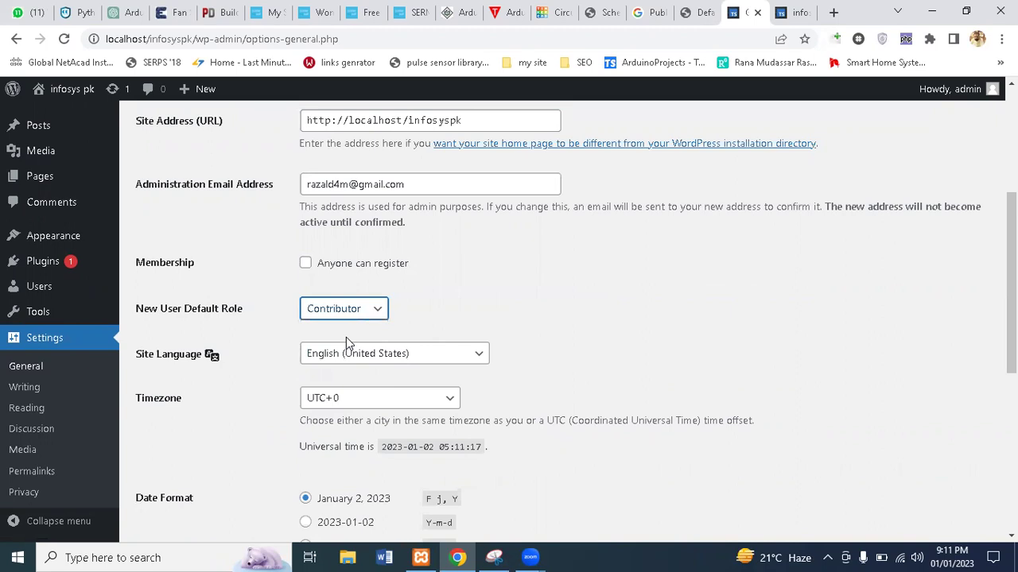
left_click(603, 314)
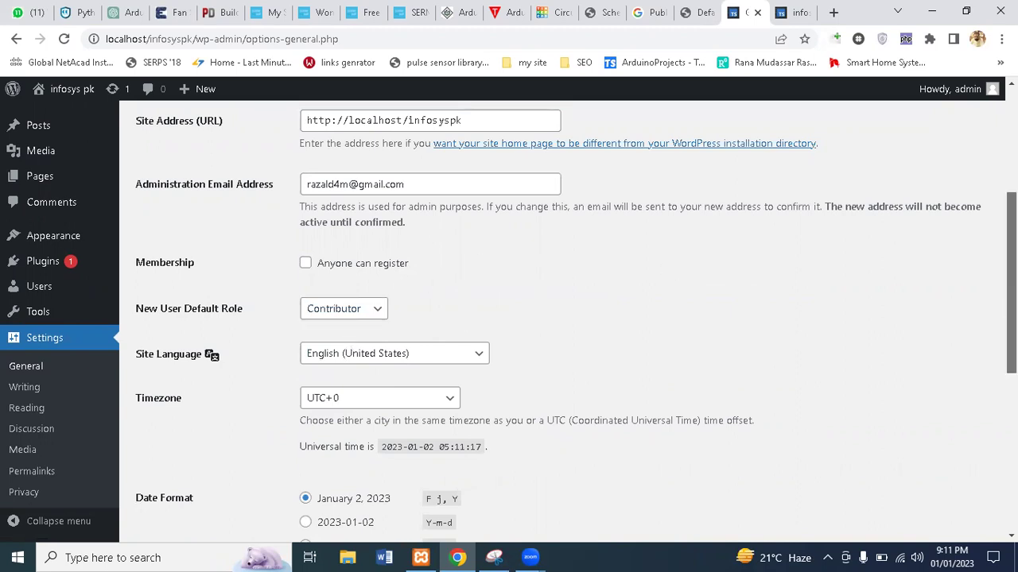
scroll(479, 259, "down", 3)
scroll(575, 321, "up", 2)
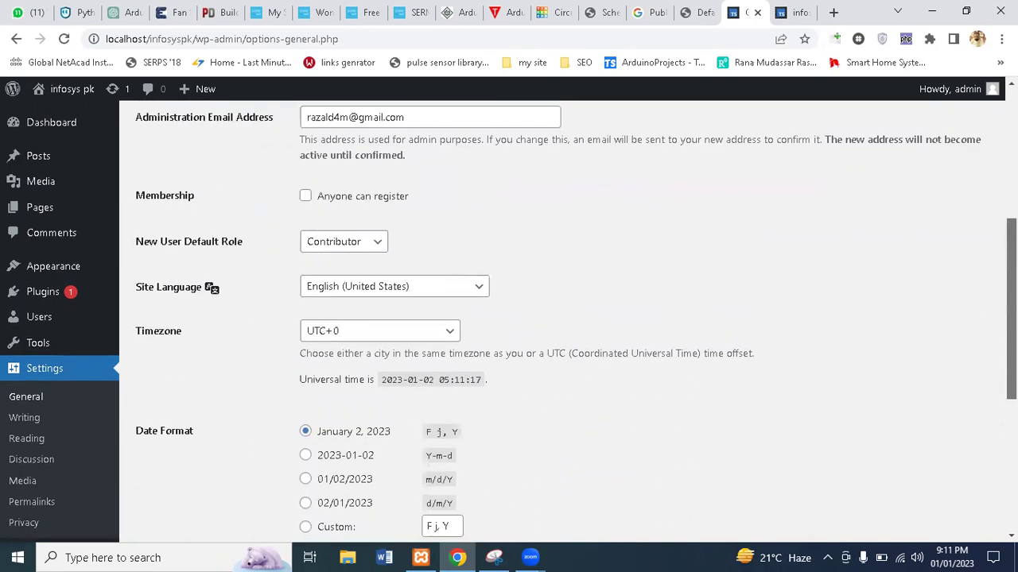
scroll(666, 434, "down", 5)
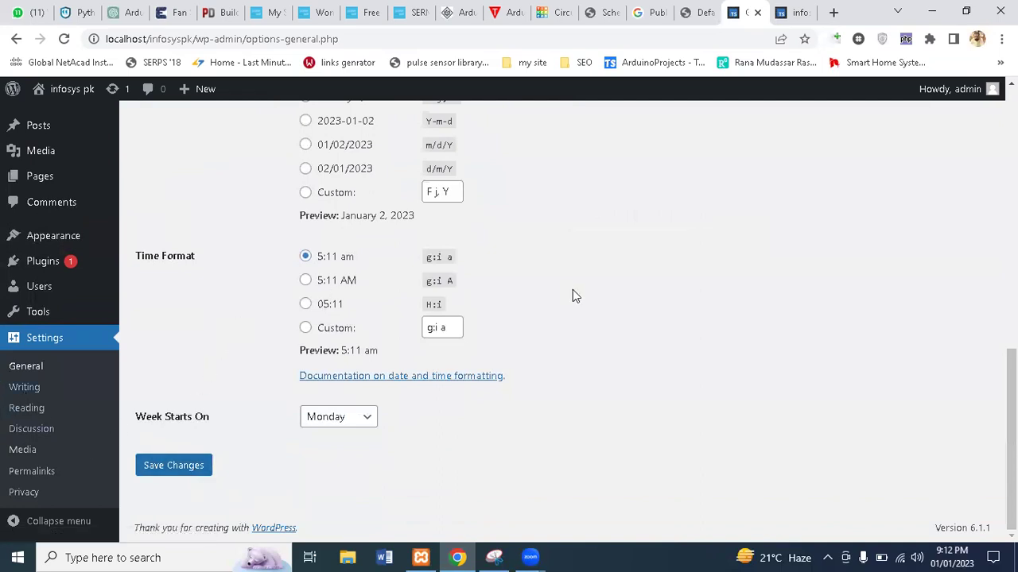
scroll(577, 330, "up", 6)
scroll(577, 330, "down", 4)
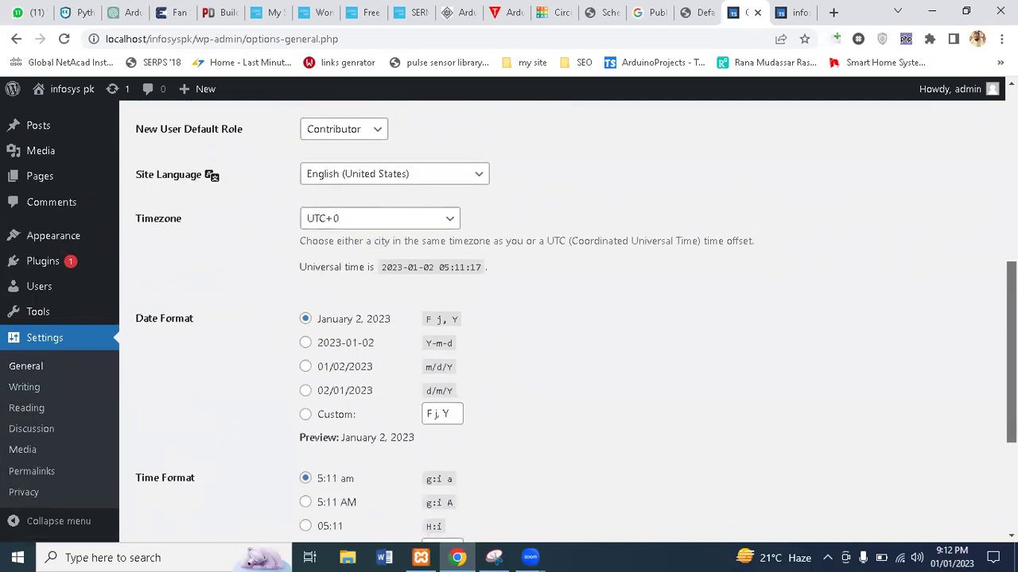
scroll(577, 331, "down", 1)
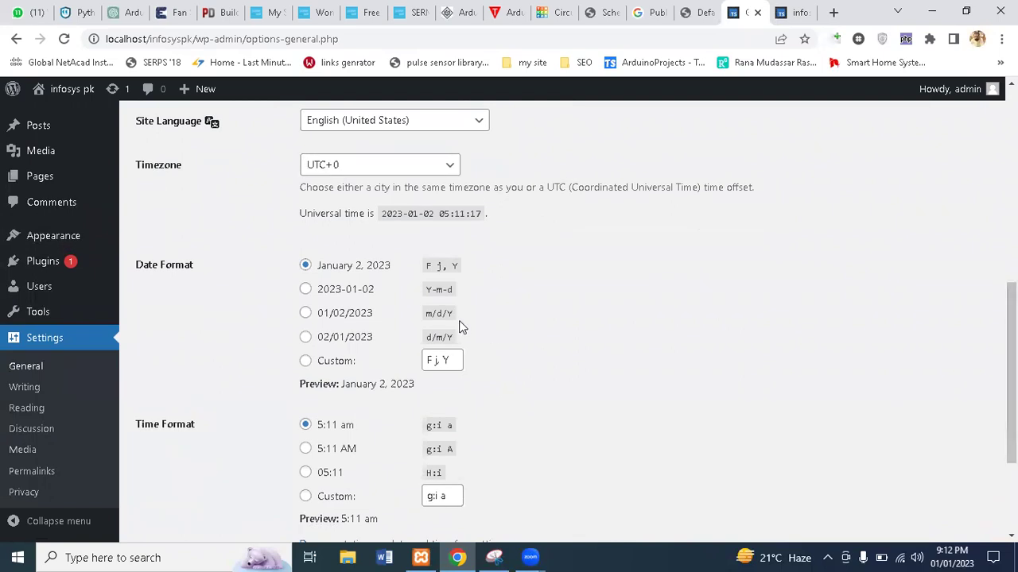
Choose the 01/02/2023 date format and 24-hour 05:11 time format, then save
left_click(306, 313)
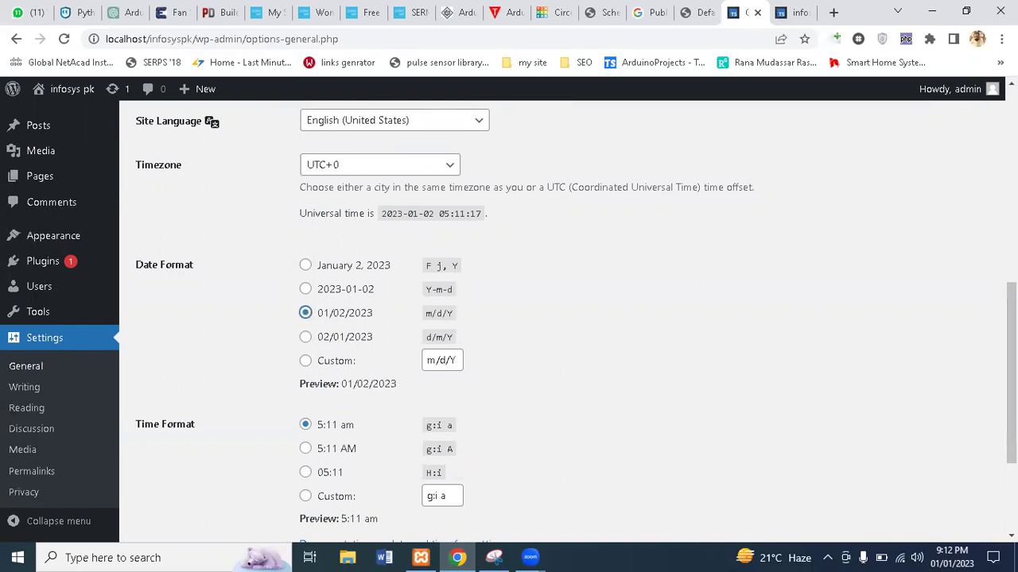
scroll(1011, 374, "down", 2)
left_click(306, 363)
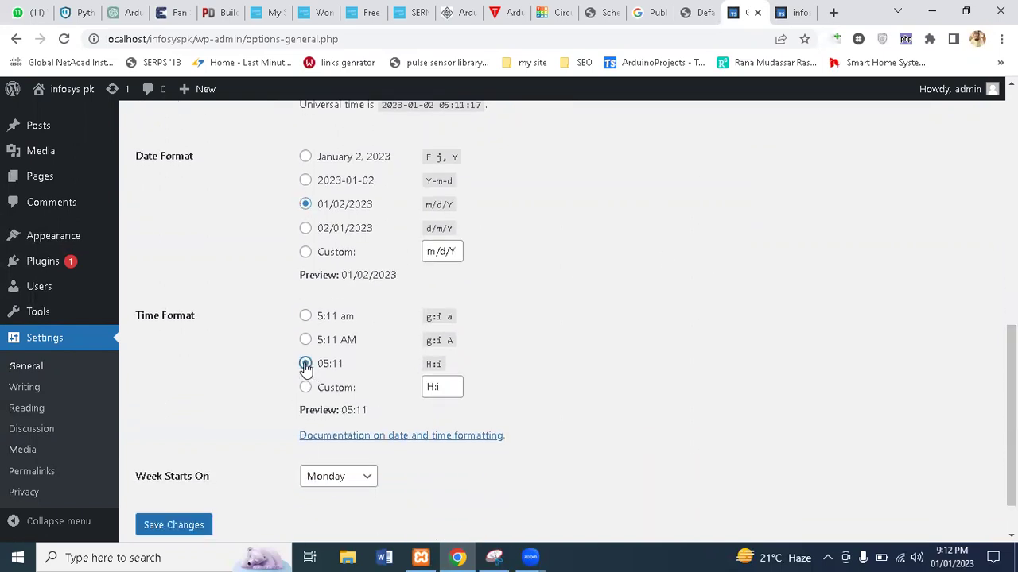
left_click(188, 527)
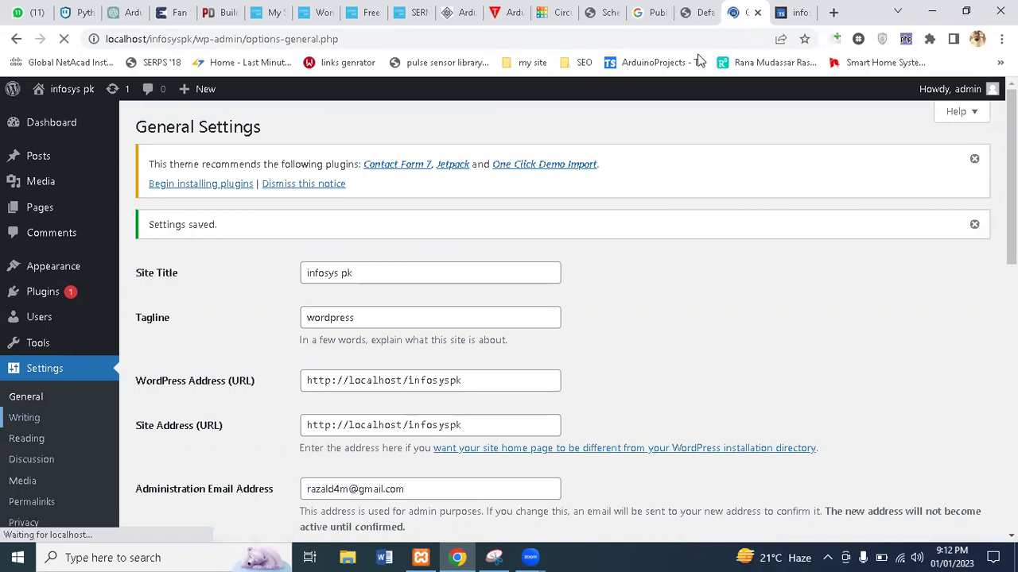
key("ctrl+Tab")
Open the featured post from the front page, select its address, and return to Writing Settings
left_click(400, 330)
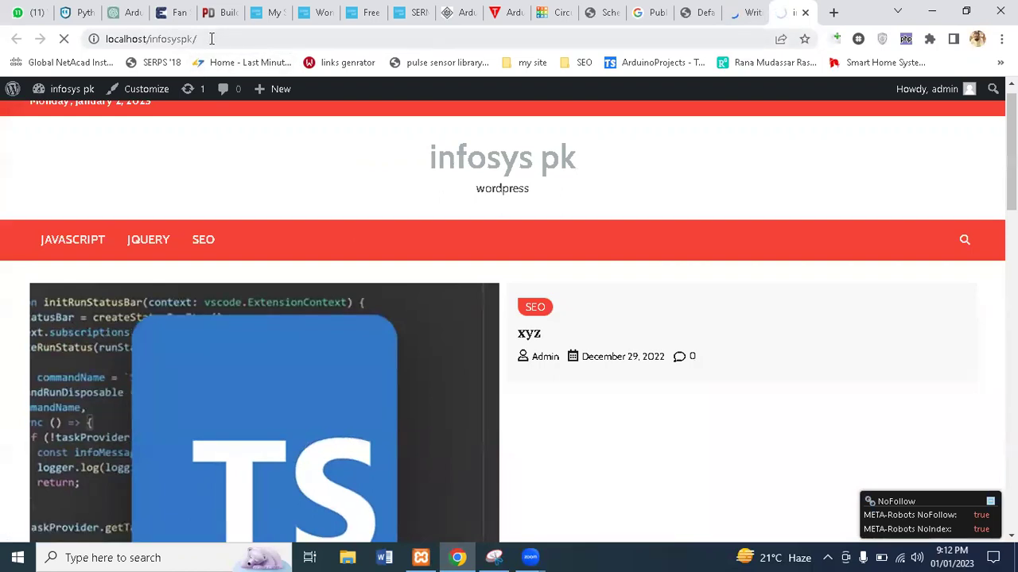
left_click(113, 39)
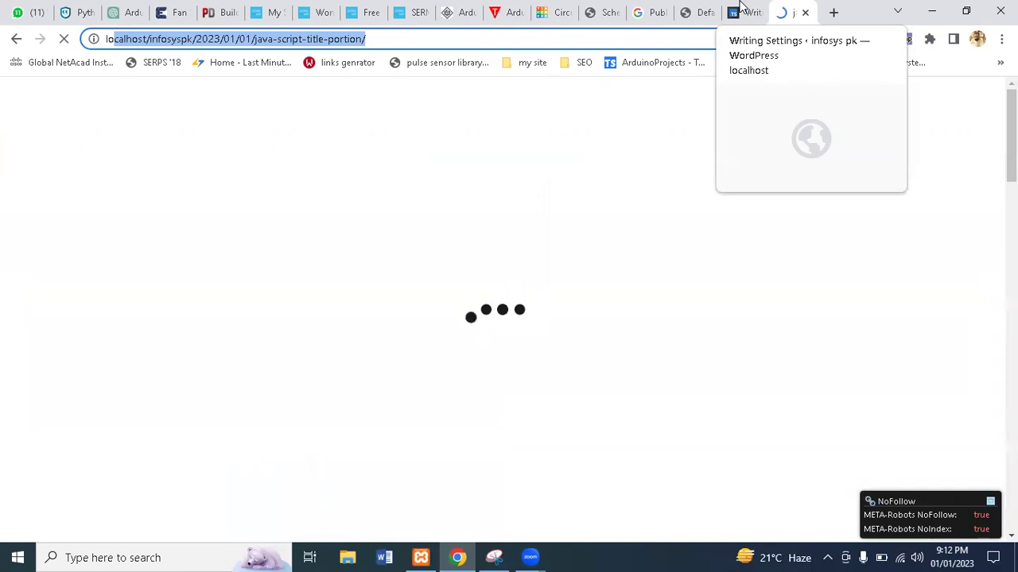
left_click(741, 10)
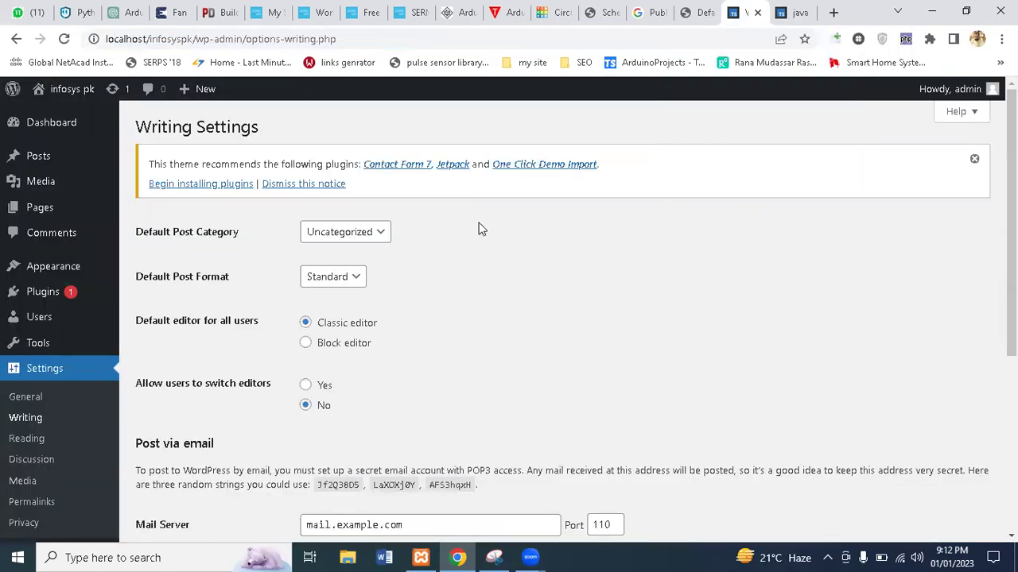
Check the Default Post Category and Default Post Format lists, keeping Uncategorized and Standard
left_click(377, 245)
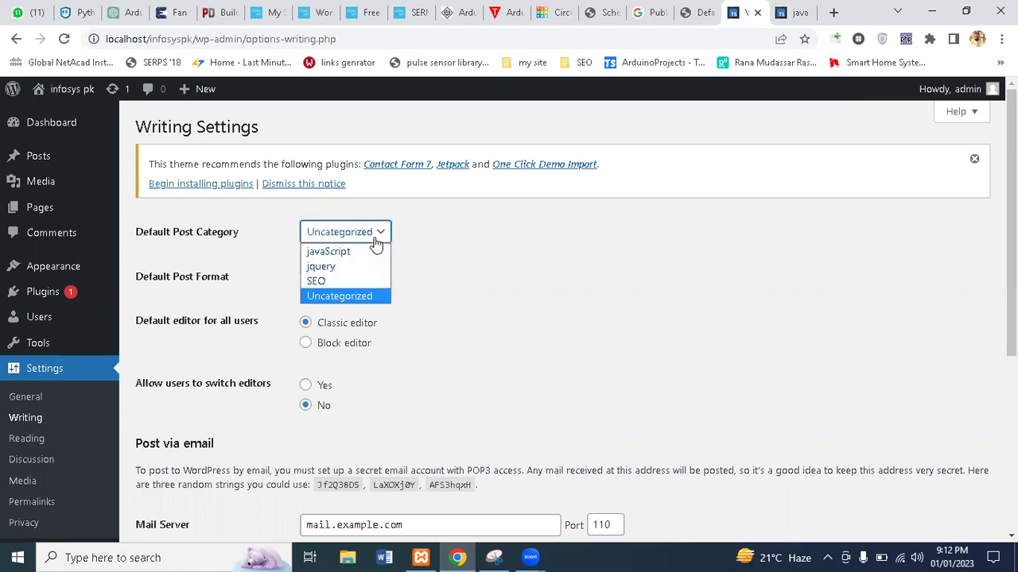
left_click(499, 279)
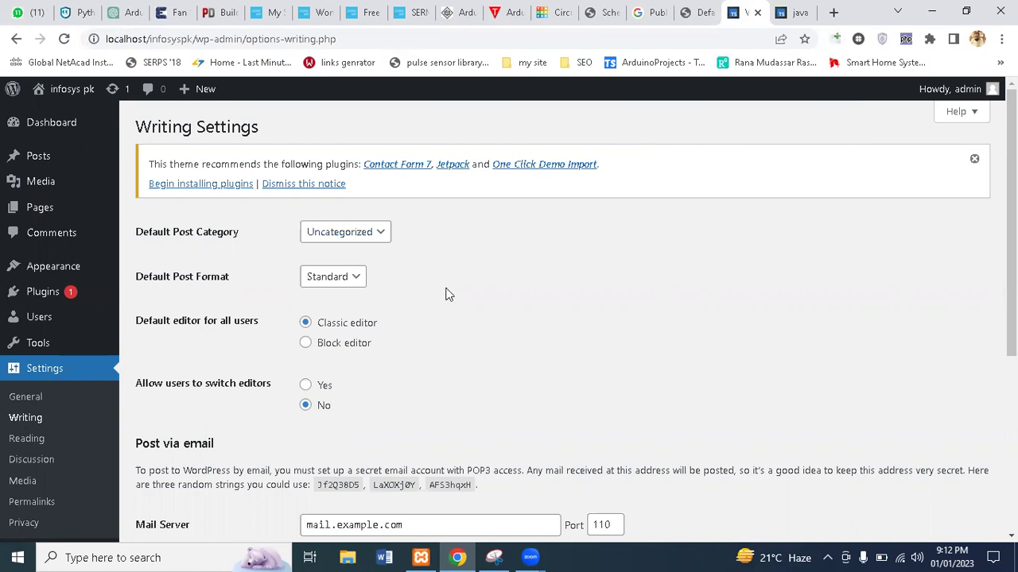
left_click(337, 285)
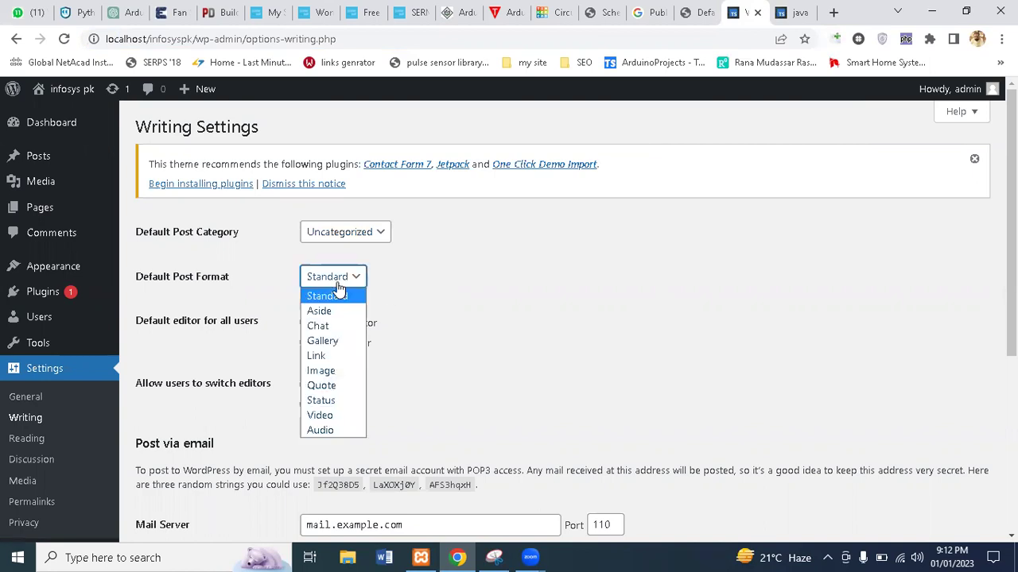
left_click(460, 286)
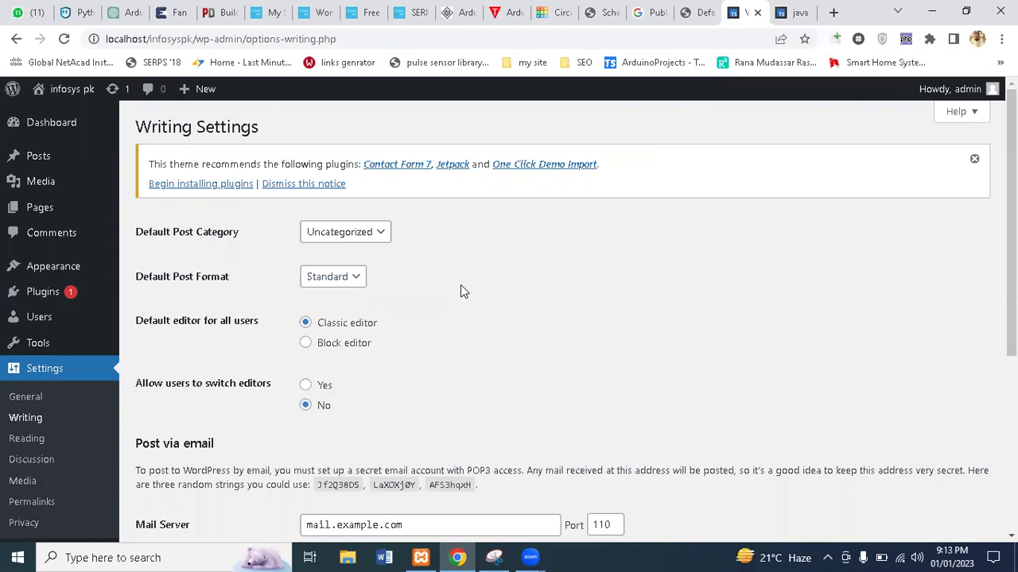
scroll(1011, 239, "down", 1)
scroll(576, 318, "down", 2)
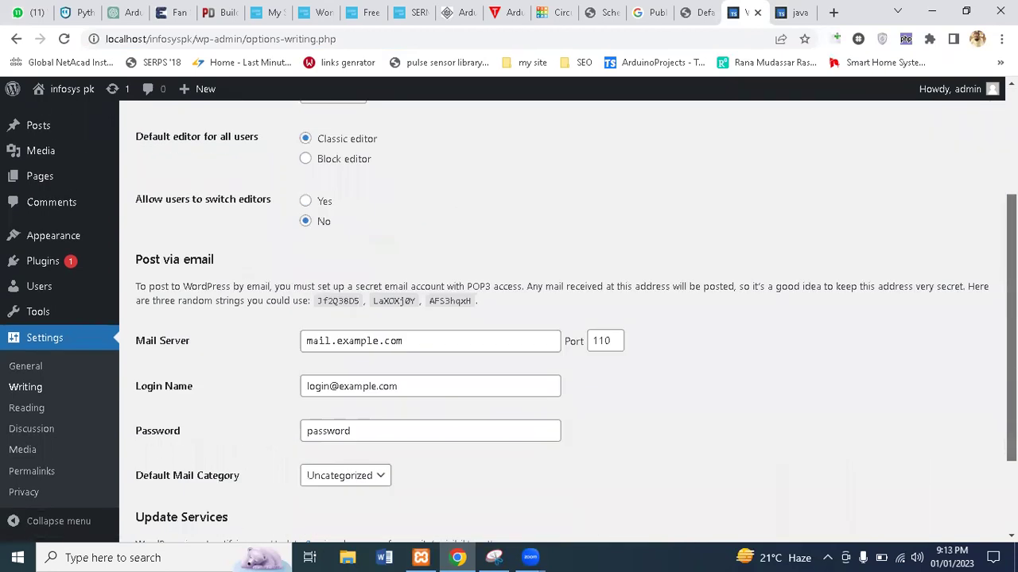
scroll(568, 318, "down", 1)
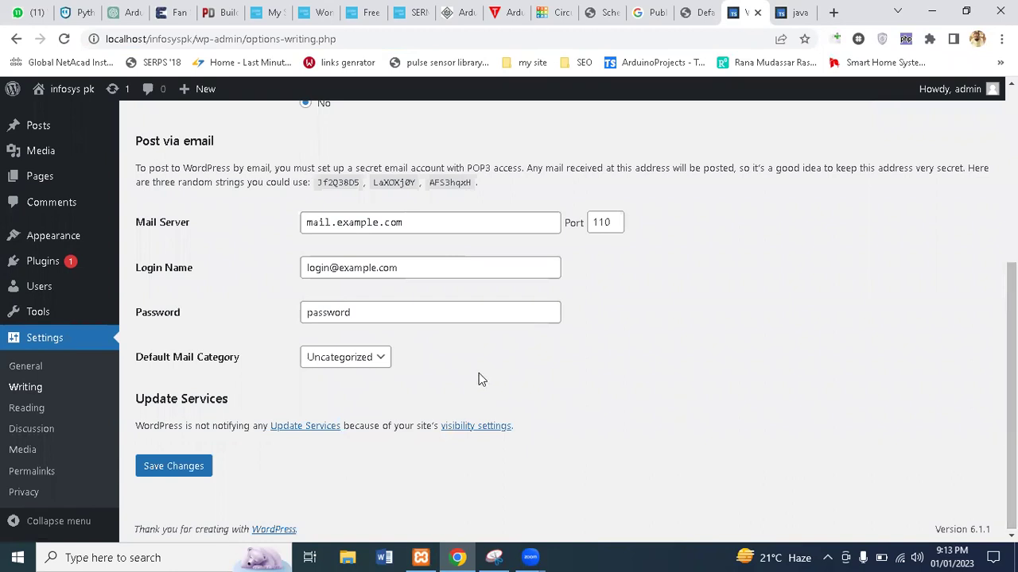
Open Settings > Reading, glance at the JavaScript post tab, then come back
left_click(30, 410)
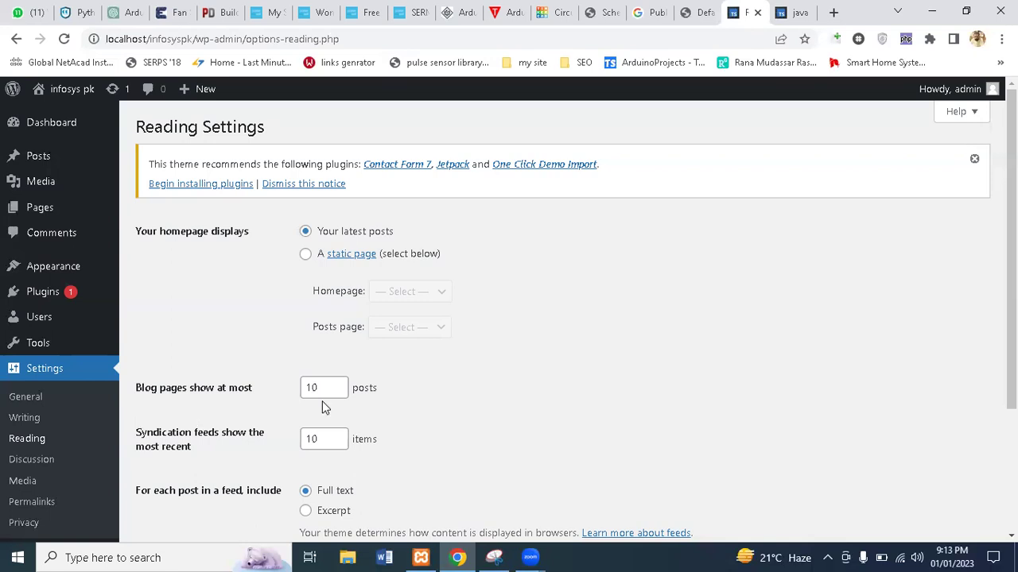
left_click(782, 9)
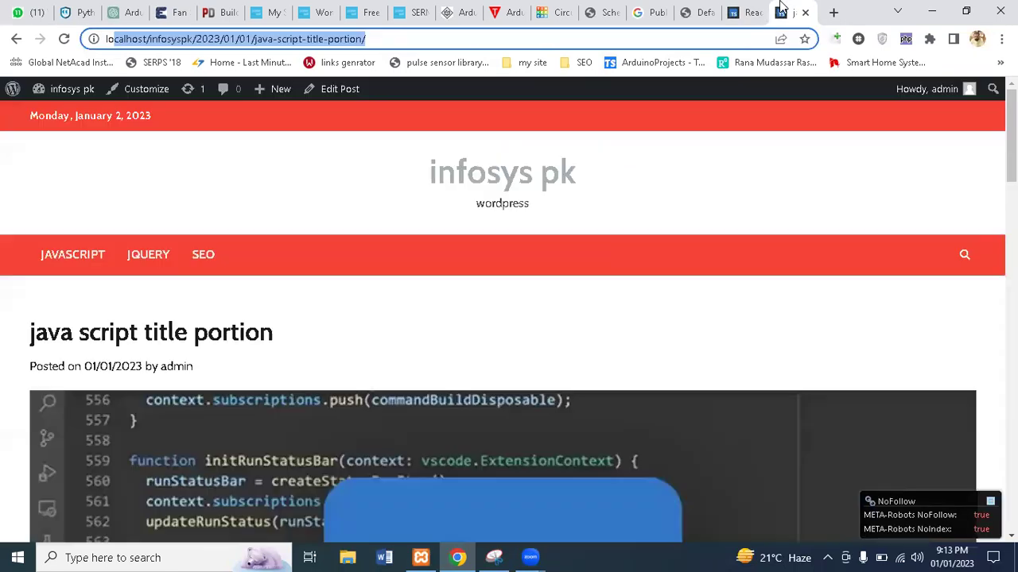
left_click(747, 12)
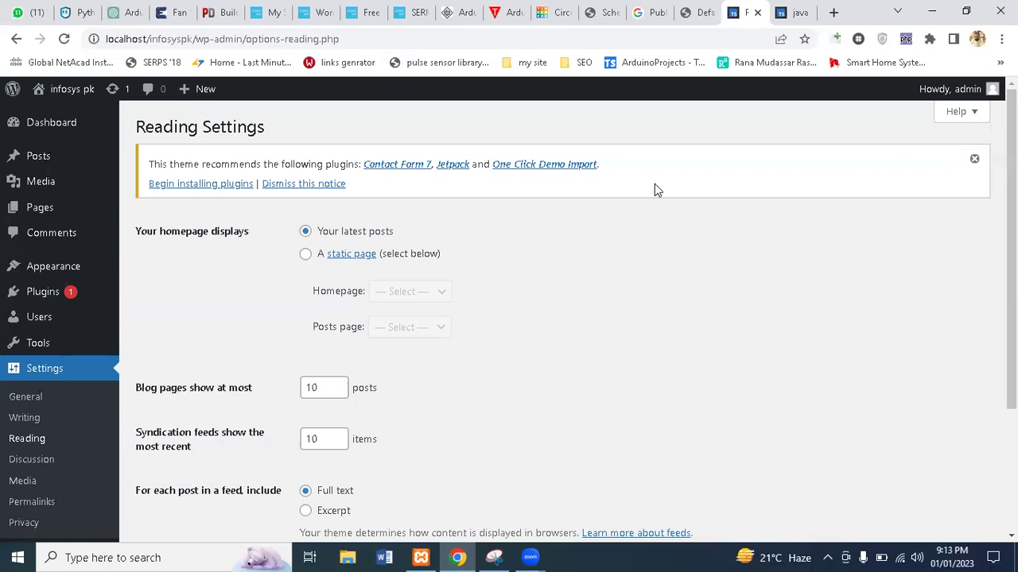
Browse freeonlineearn.com's post list in a new tab, then return to Reading Settings
left_click(833, 12)
type("fre")
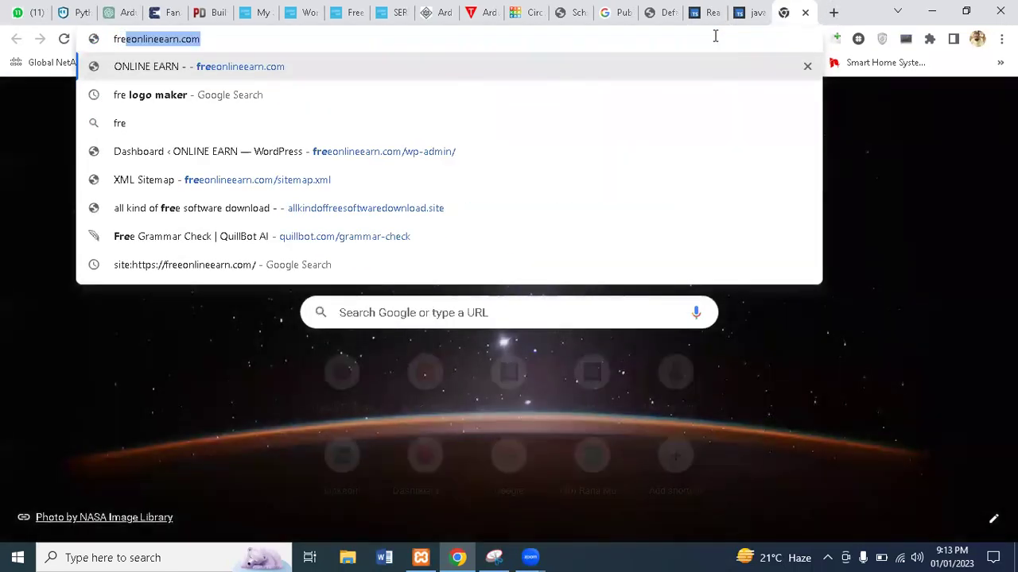
key("Return")
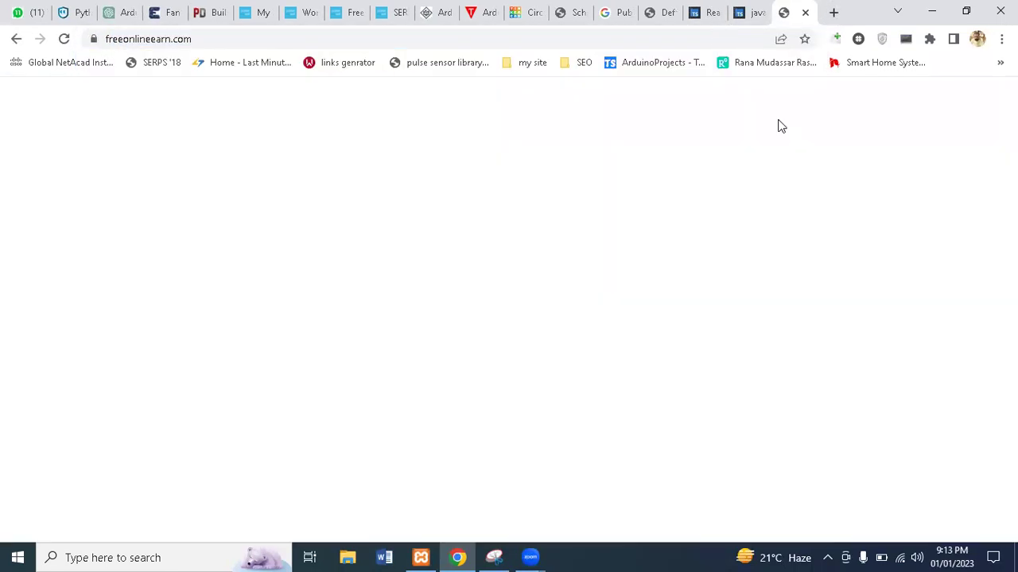
scroll(509, 318, "down", 14)
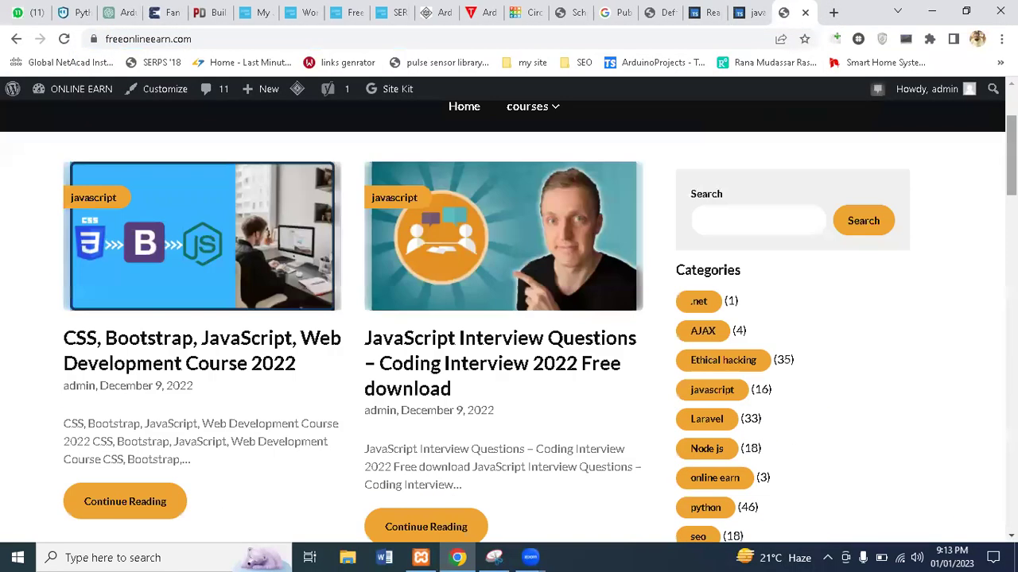
scroll(509, 318, "down", 8)
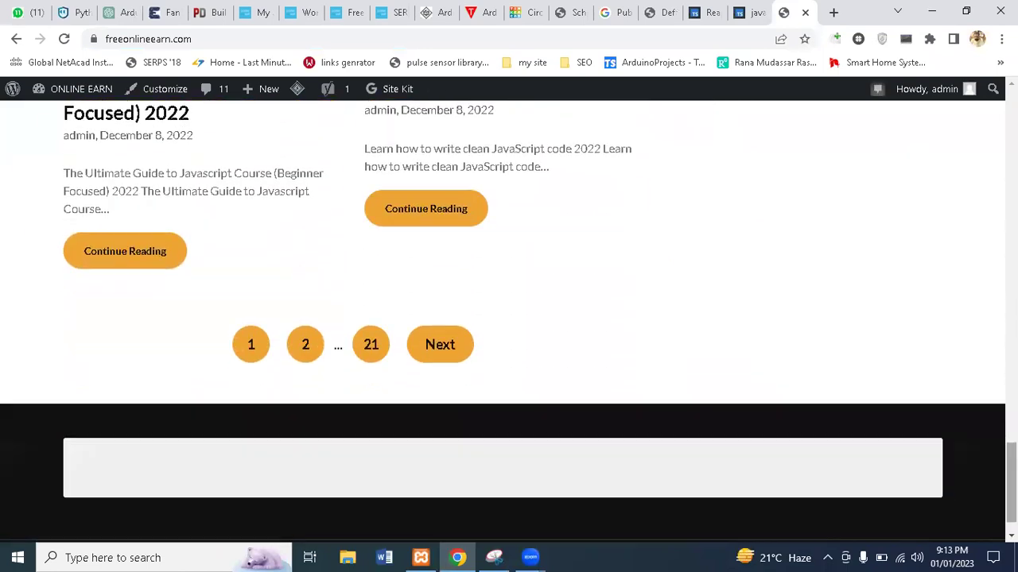
scroll(509, 318, "up", 8)
scroll(509, 318, "down", 6)
scroll(509, 318, "up", 7)
scroll(509, 318, "up", 12)
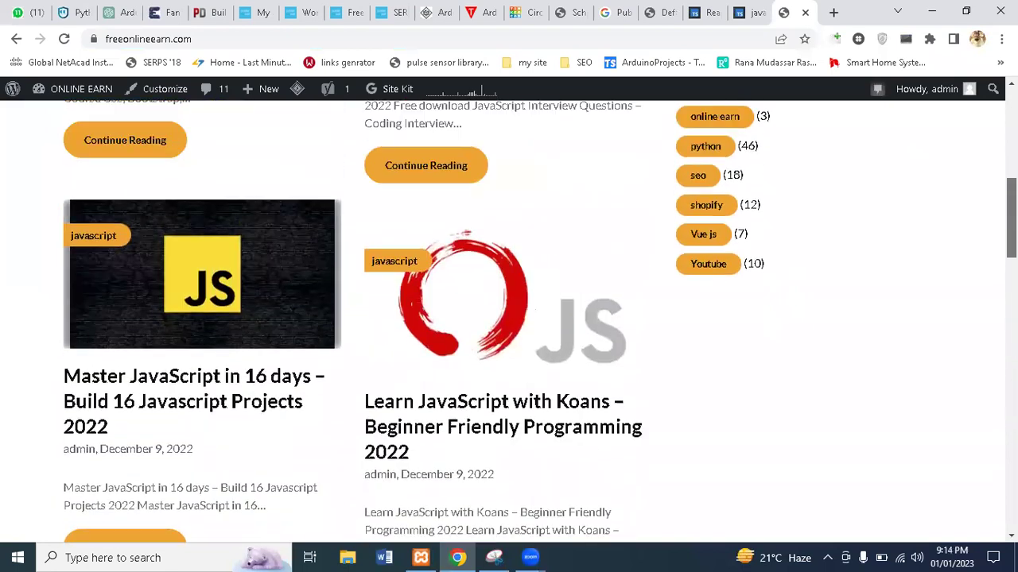
scroll(509, 318, "up", 3)
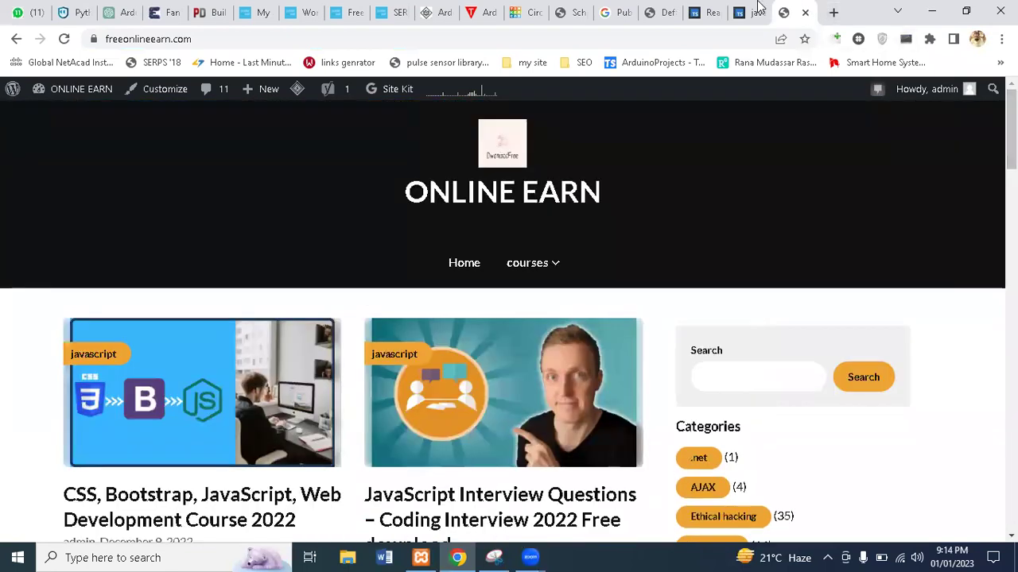
left_click(660, 9)
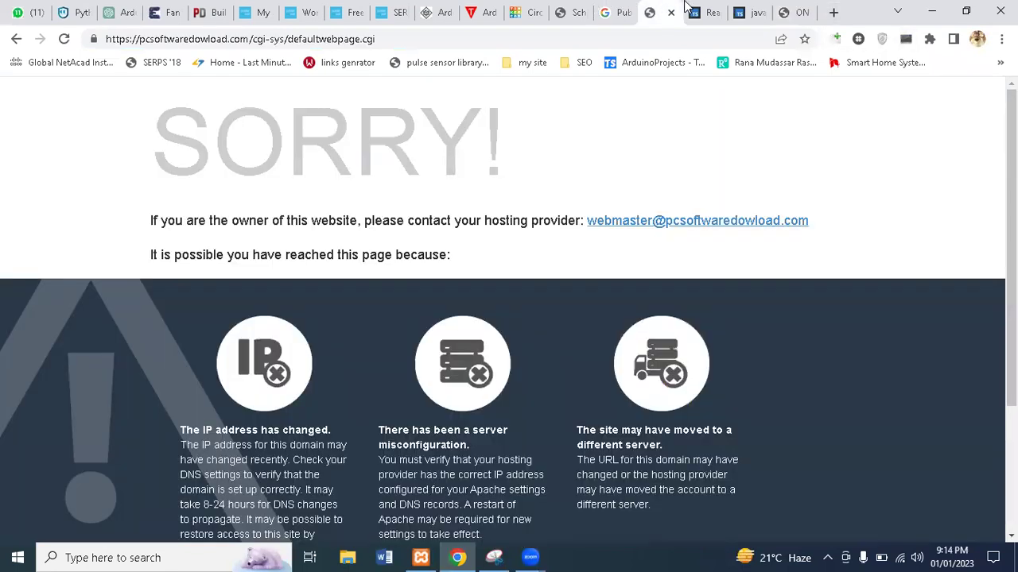
left_click(707, 9)
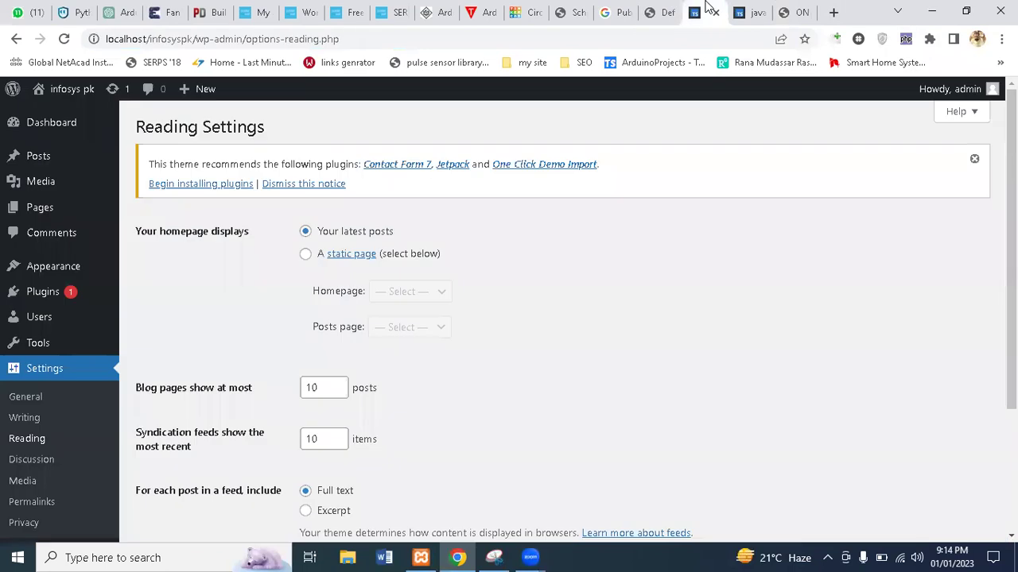
Raise 'Blog pages show at most' to 11 posts
left_click(342, 383)
left_click(342, 383)
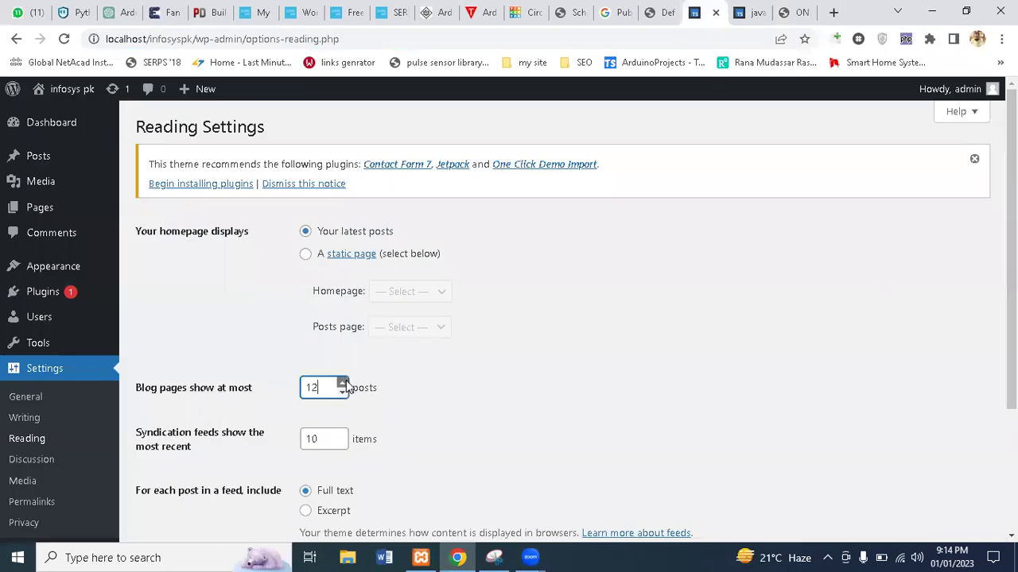
left_click(342, 383)
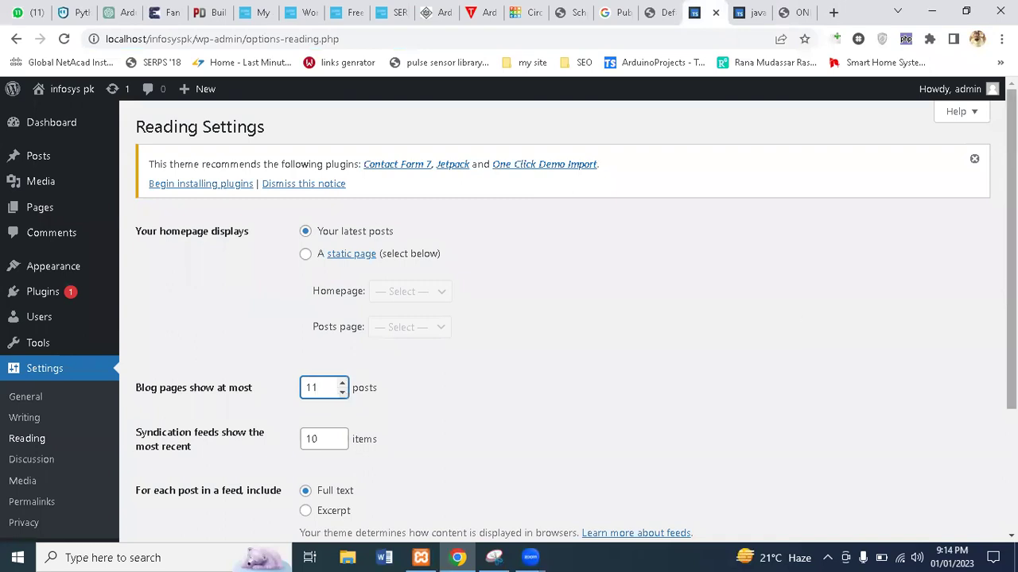
scroll(1010, 318, "down", 2)
Check page 2 of the ONLINE EARN posts, then save the Reading settings
left_click(793, 10)
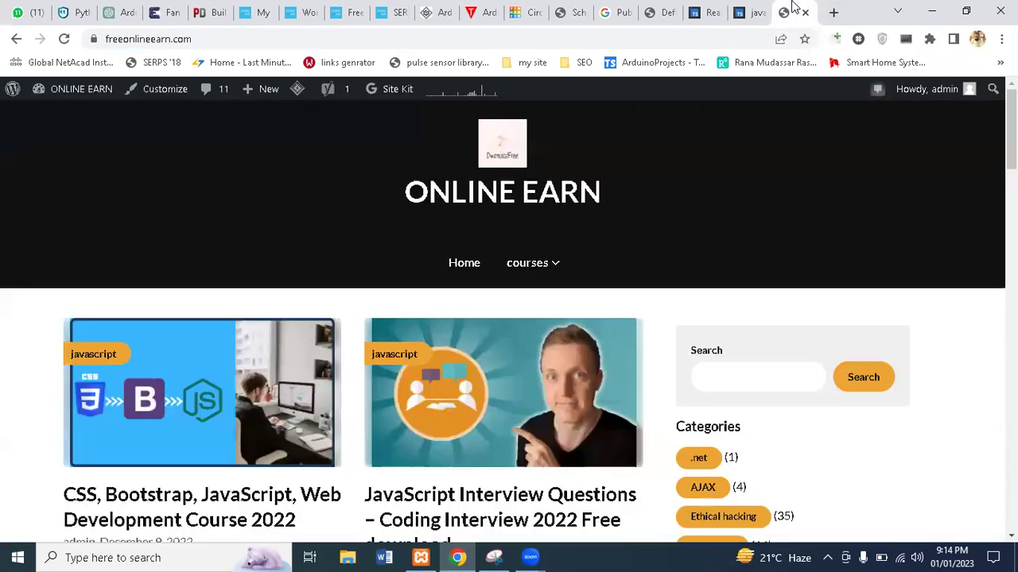
scroll(509, 318, "down", 20)
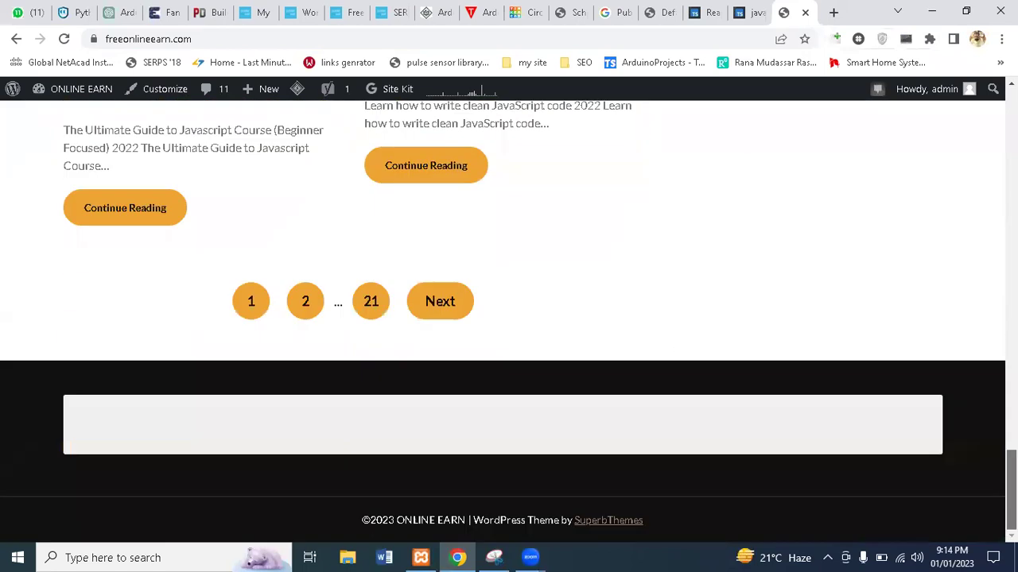
left_click(305, 302)
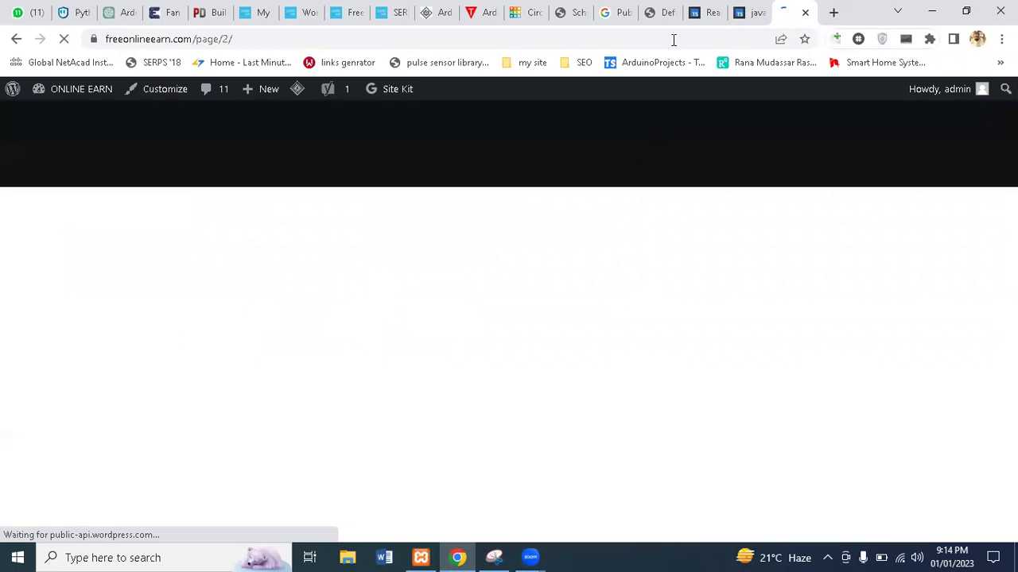
left_click(696, 11)
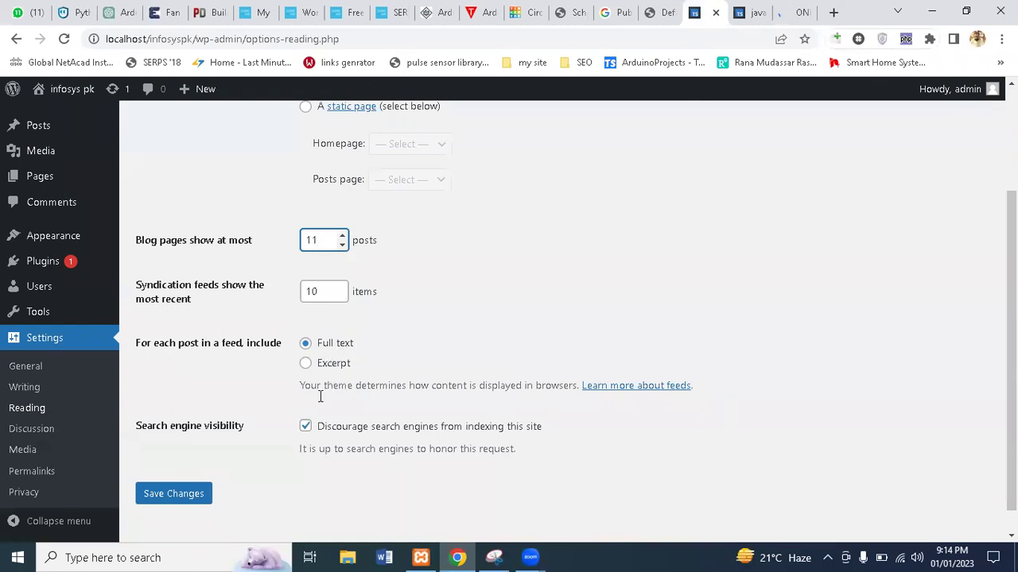
left_click(31, 429)
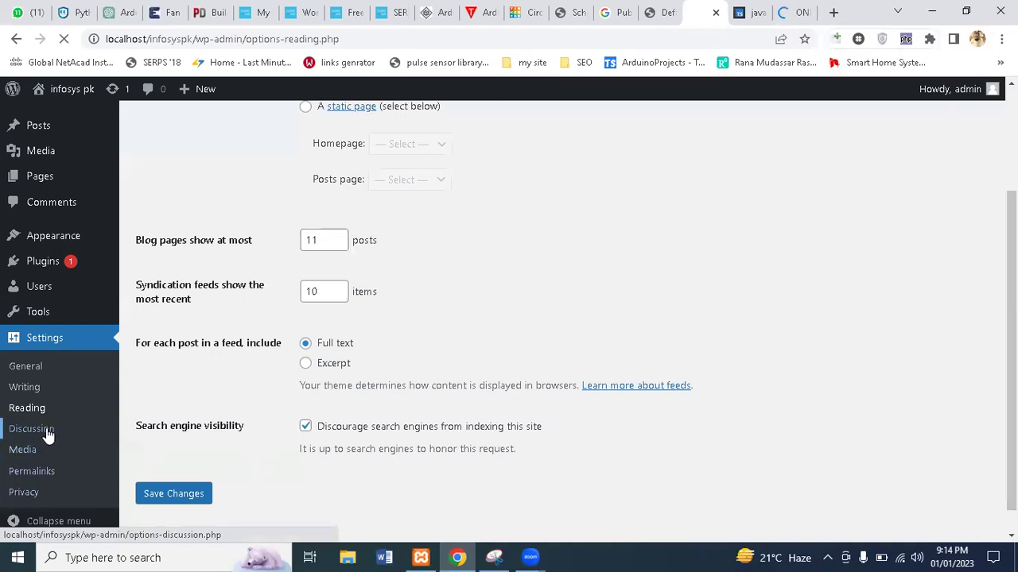
left_click(180, 496)
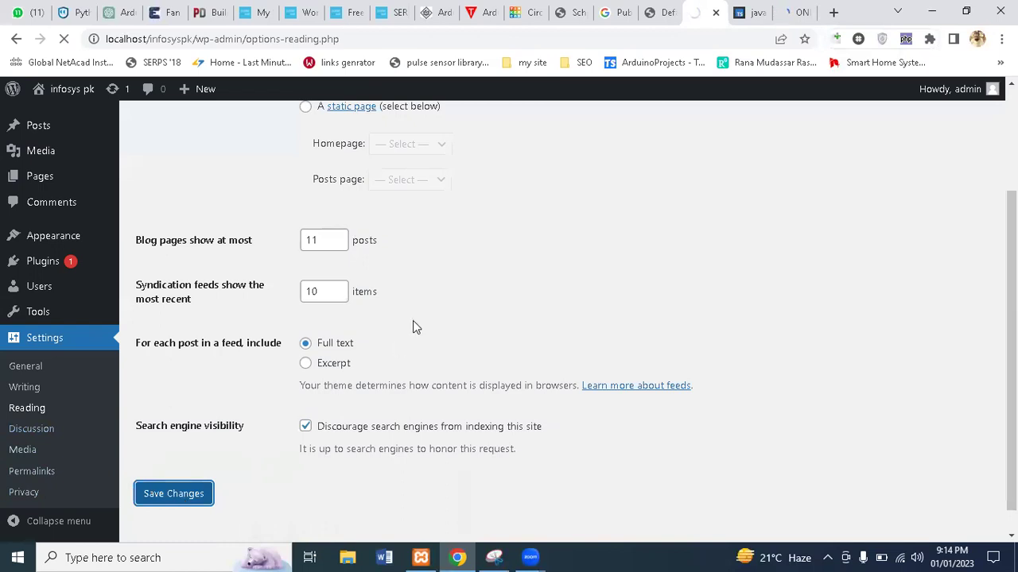
Open Settings > Discussion and scroll through the empty comment moderation and disallowed keys lists
left_click(43, 429)
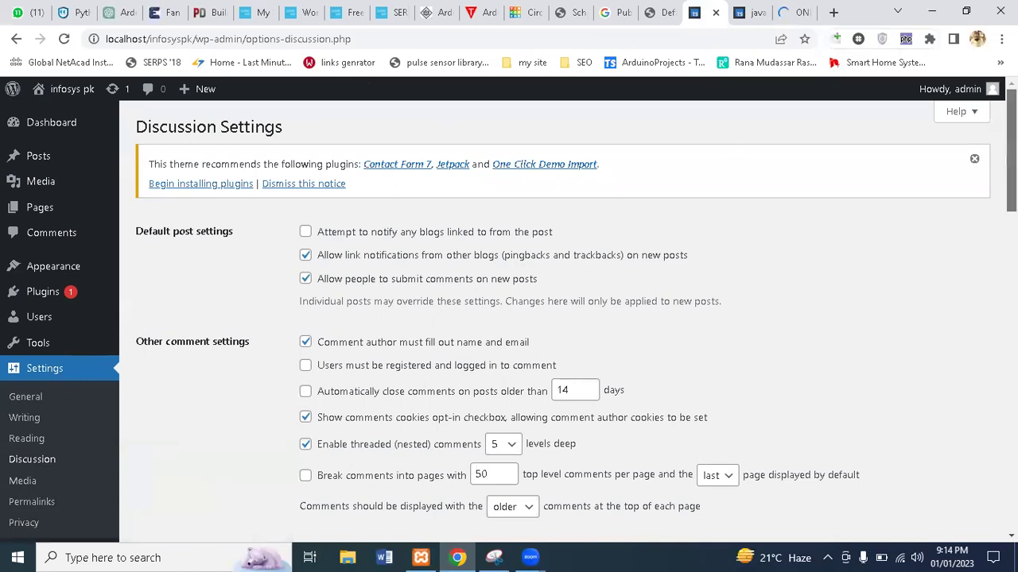
scroll(557, 318, "down", 2)
scroll(556, 318, "down", 2)
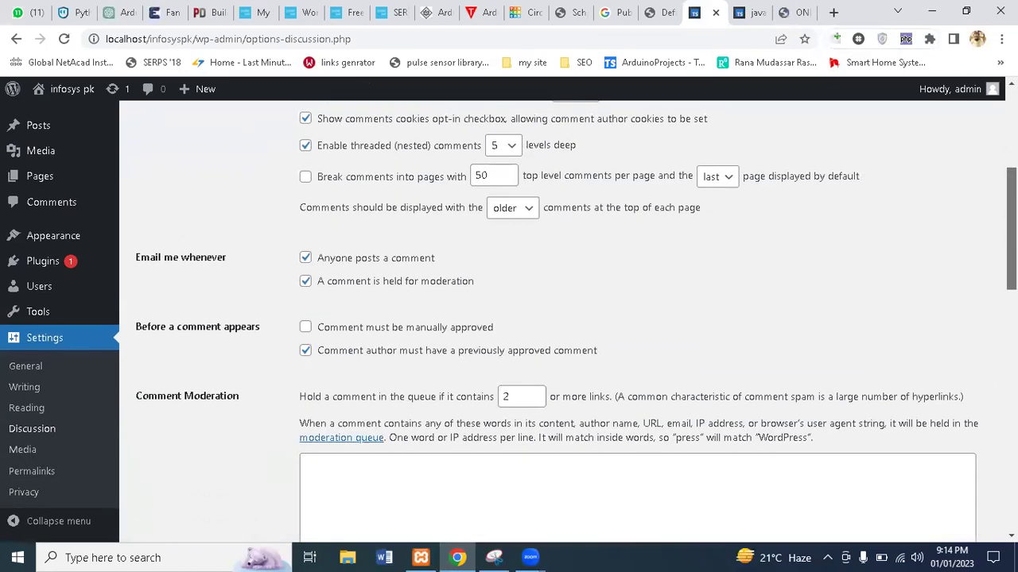
scroll(556, 318, "down", 2)
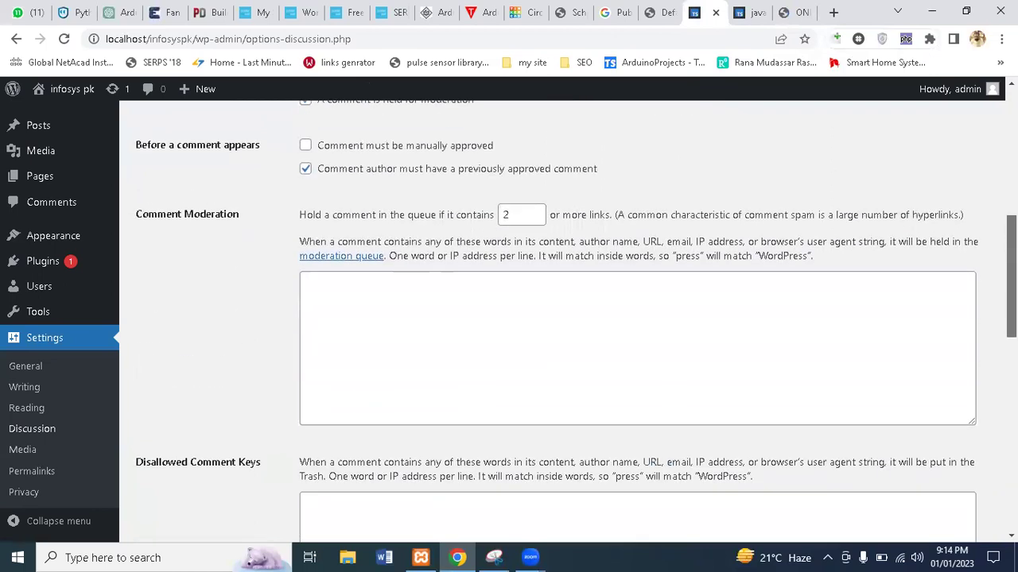
scroll(557, 318, "down", 2)
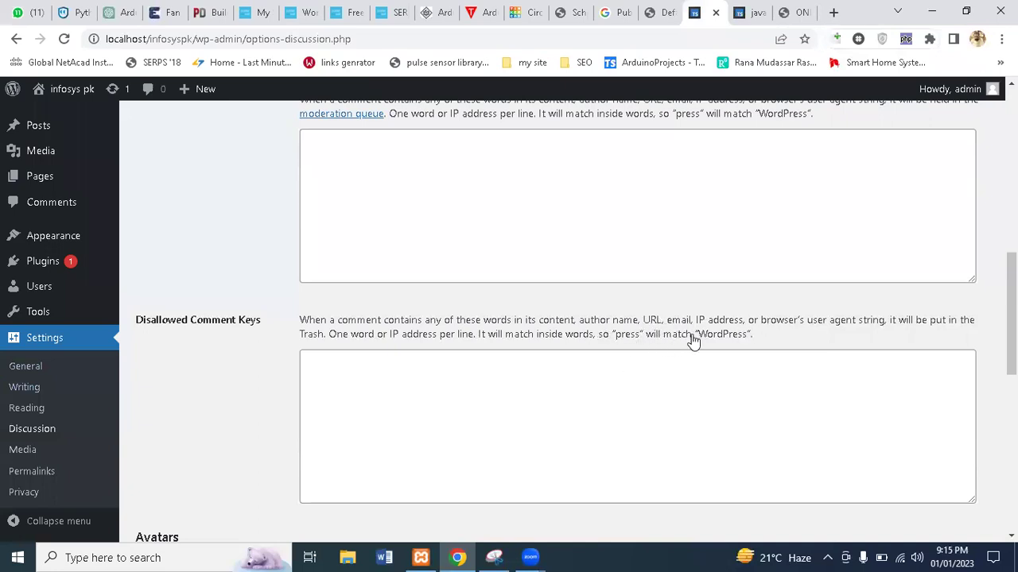
scroll(604, 337, "down", 1)
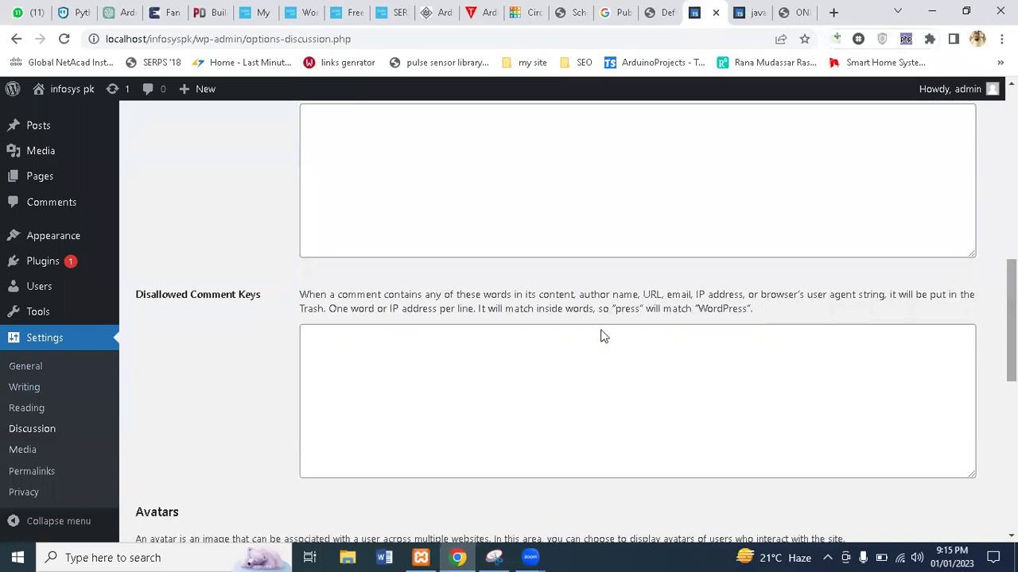
Open the Media settings and scroll through the image sizes down to Uploading Files
left_click(15, 450)
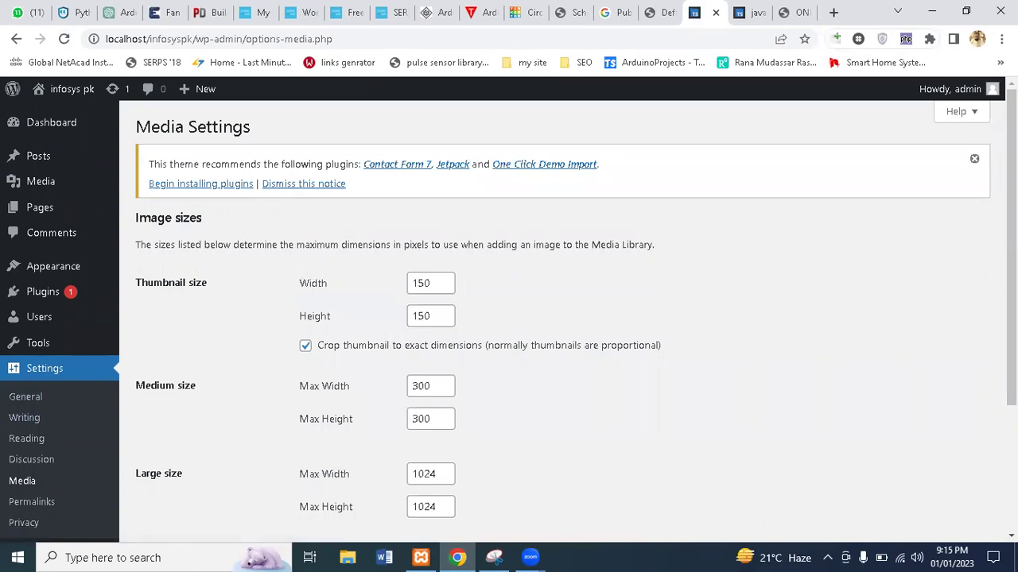
scroll(557, 318, "down", 3)
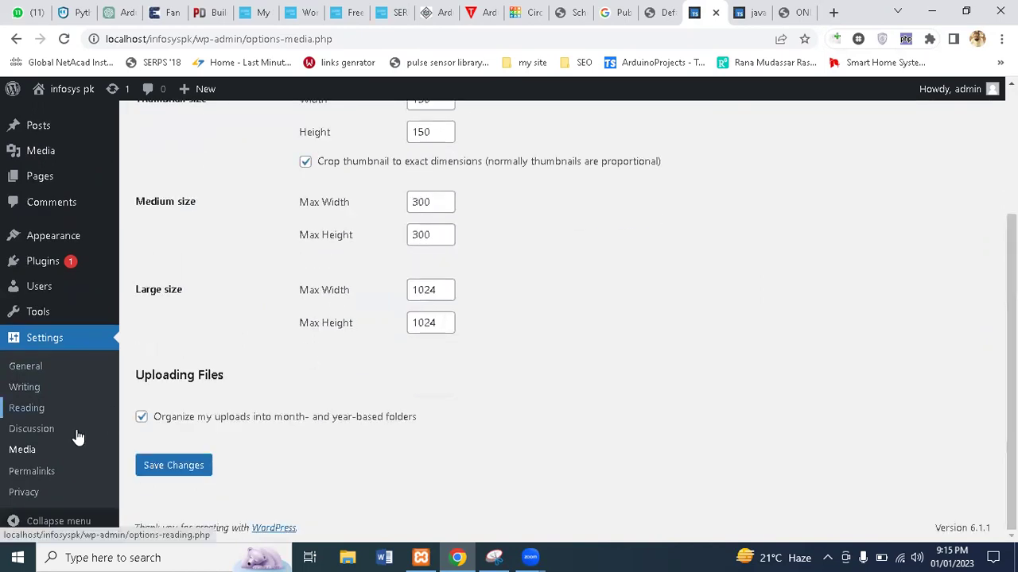
left_click(31, 472)
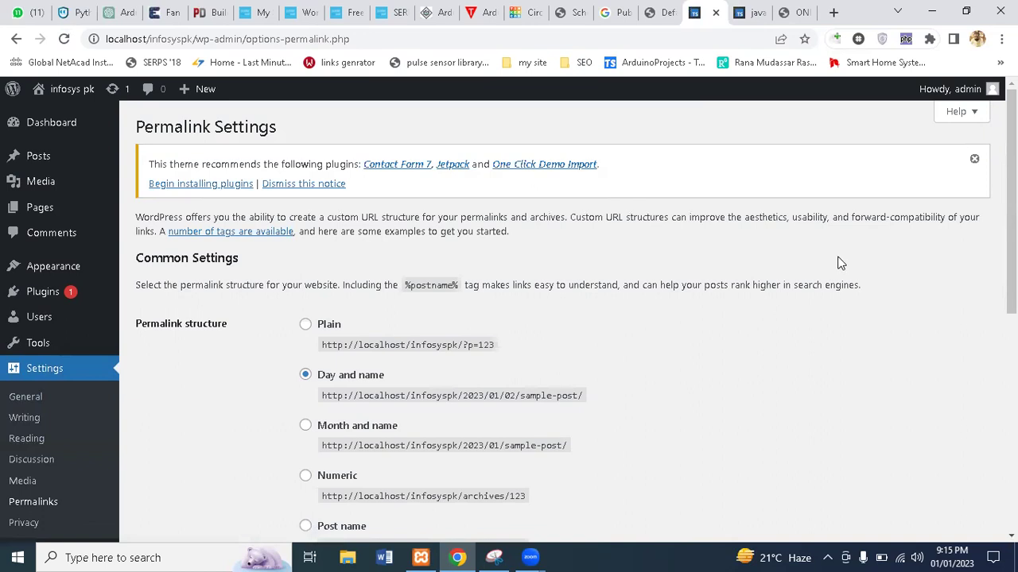
Highlight the date and post-name parts of the Day and name and Month and name example URLs
left_click_drag(1011, 245, 1012, 289)
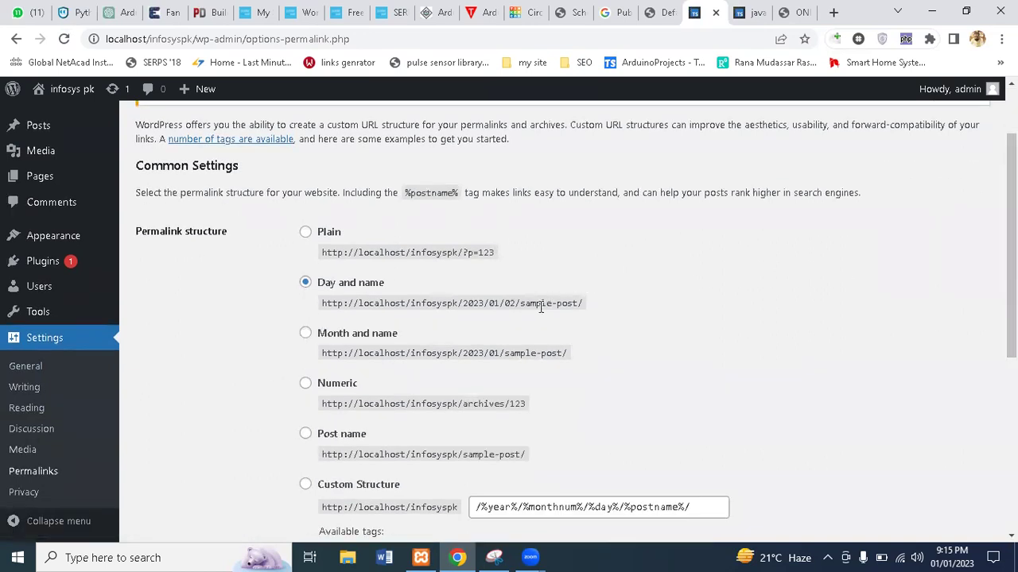
double_click(450, 303)
left_click_drag(461, 303, 585, 304)
left_click_drag(348, 353, 506, 351)
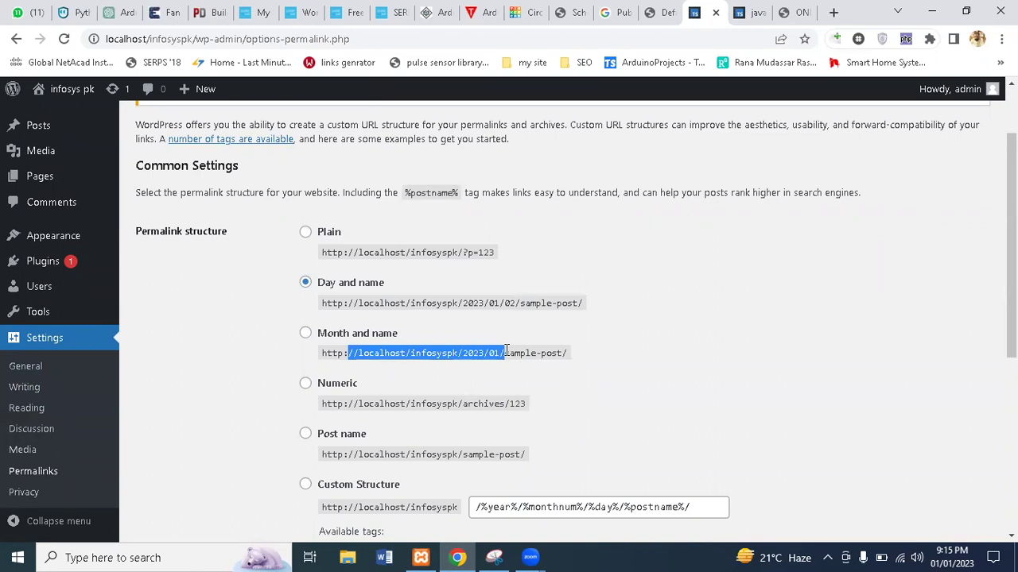
left_click_drag(505, 350, 542, 353)
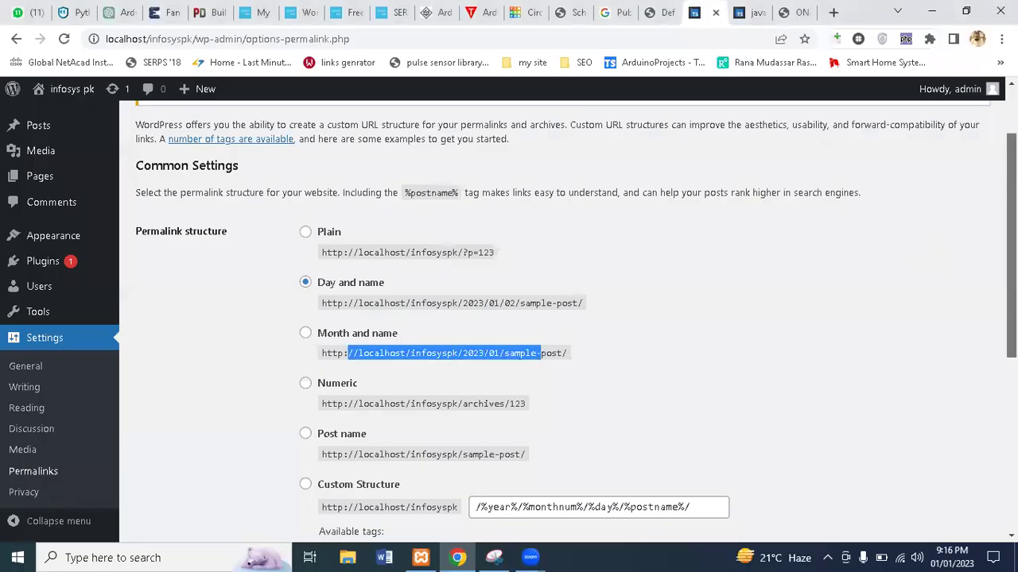
scroll(879, 227, "down", 1)
scroll(340, 221, "down", 1)
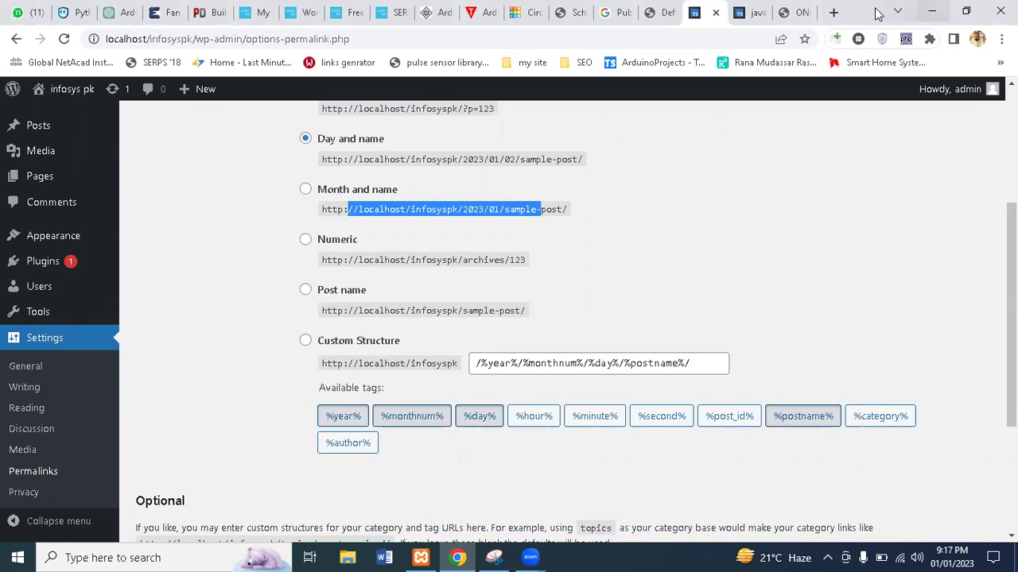
Search Google for 'what is data' in a new tab
left_click(834, 12)
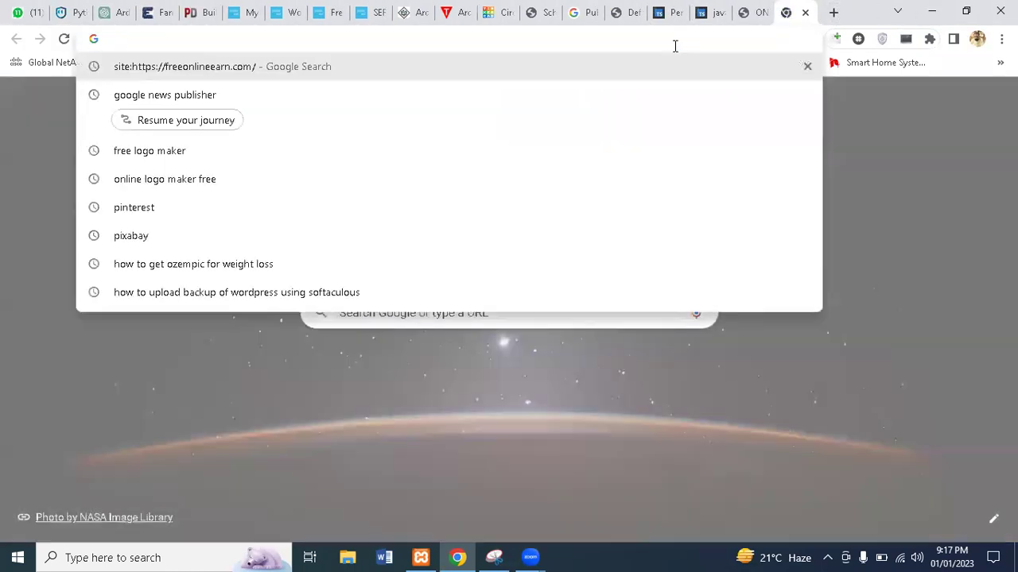
type("g")
key("Return")
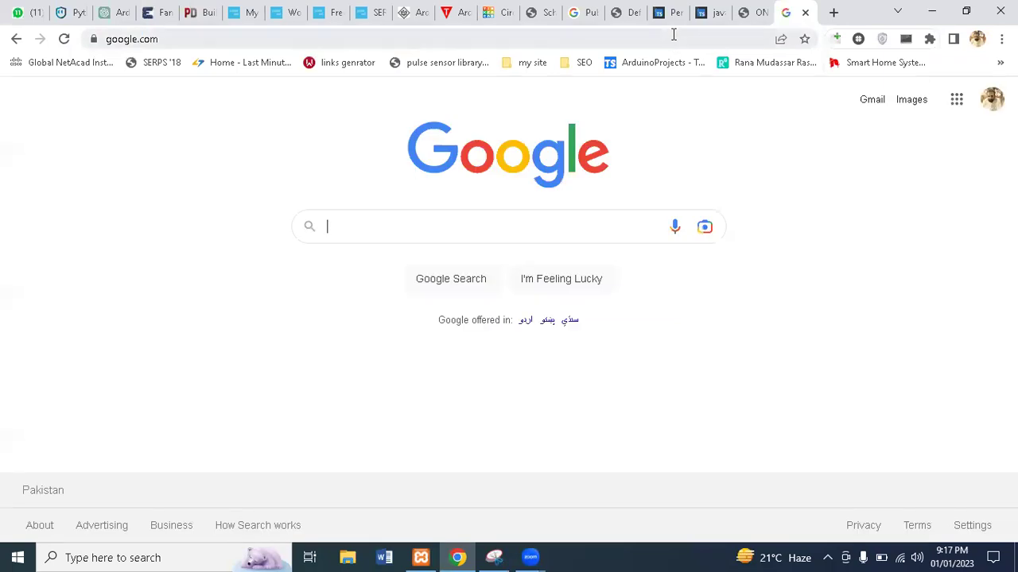
type("what i")
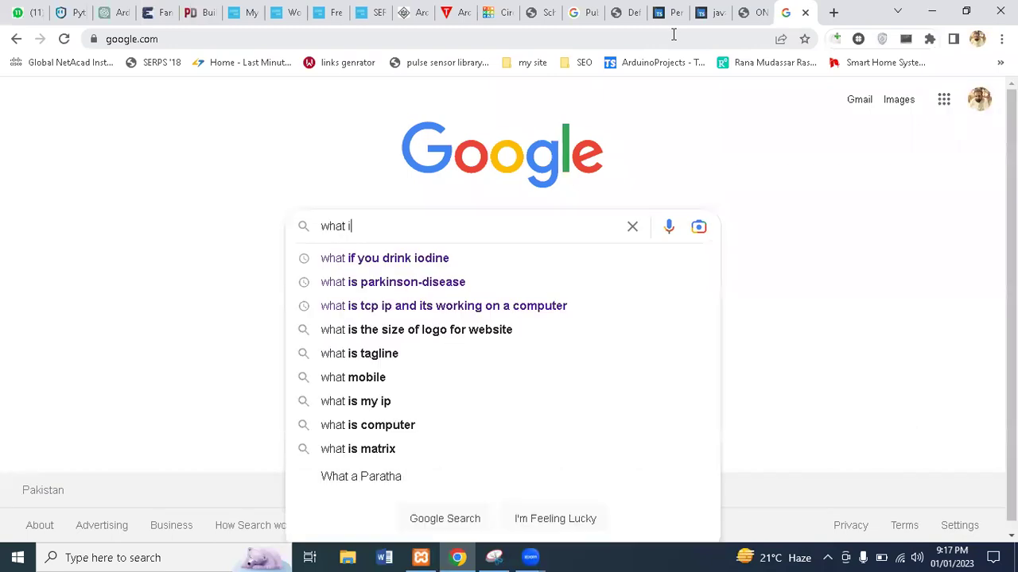
type("s data")
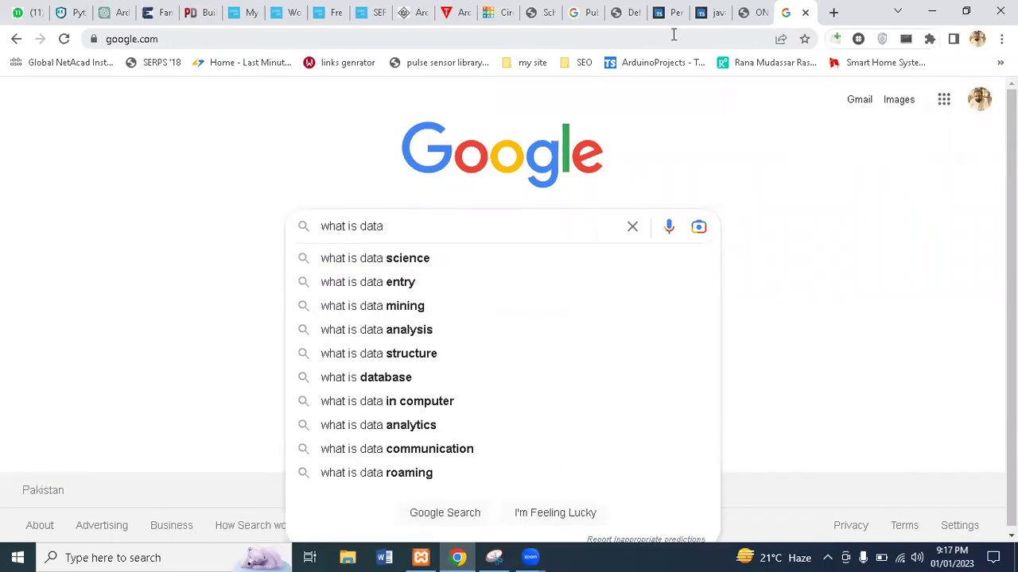
key("Return")
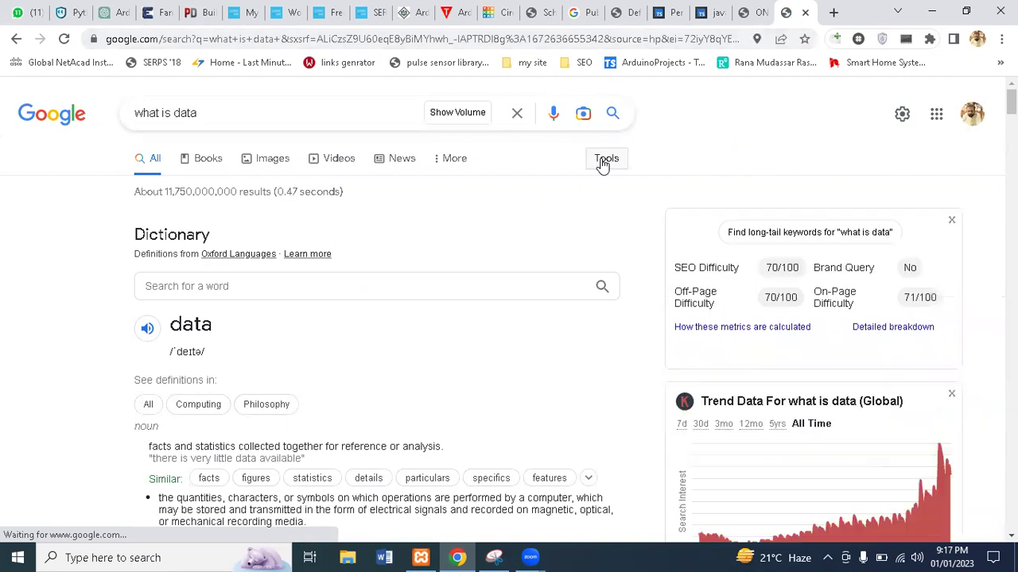
Limit the 'what is data' results to the past month using the Tools filter
left_click(604, 159)
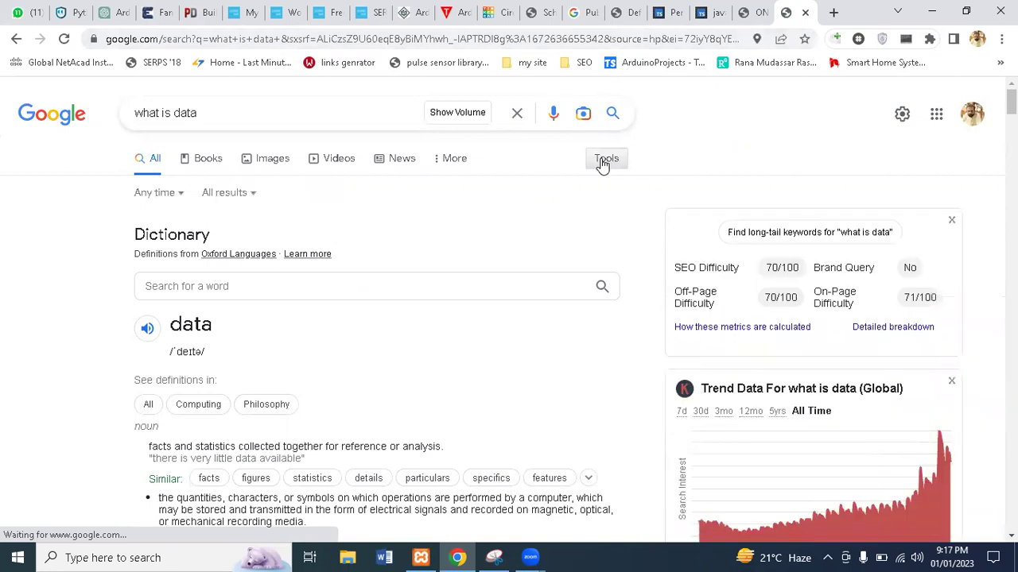
left_click(603, 163)
left_click(603, 162)
left_click(177, 195)
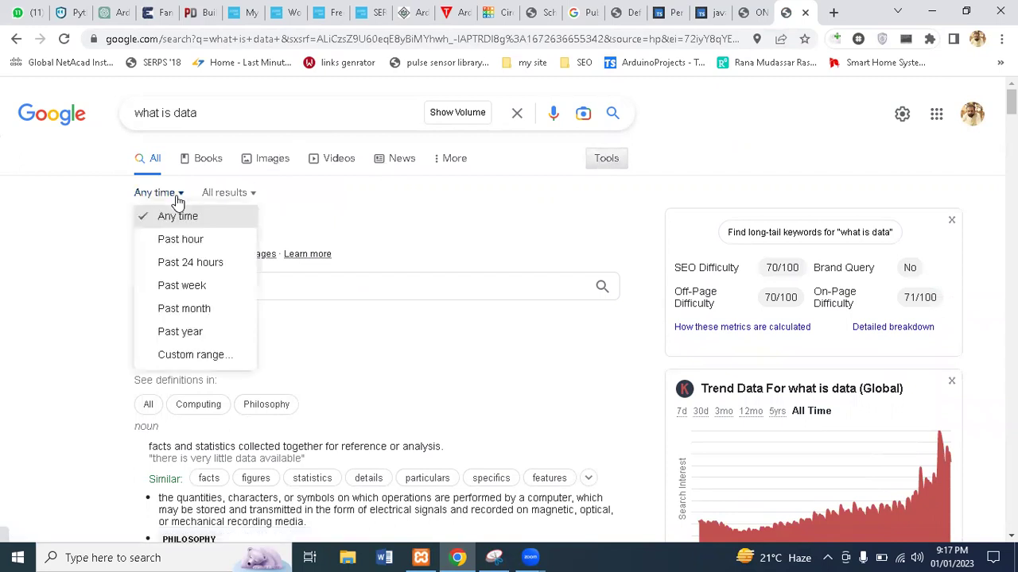
left_click(208, 309)
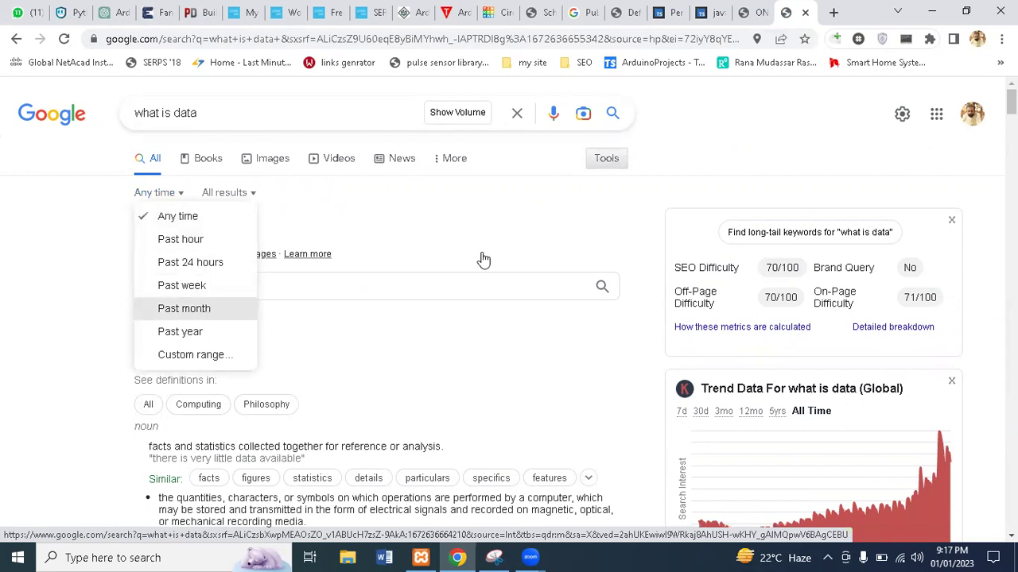
left_click(624, 11)
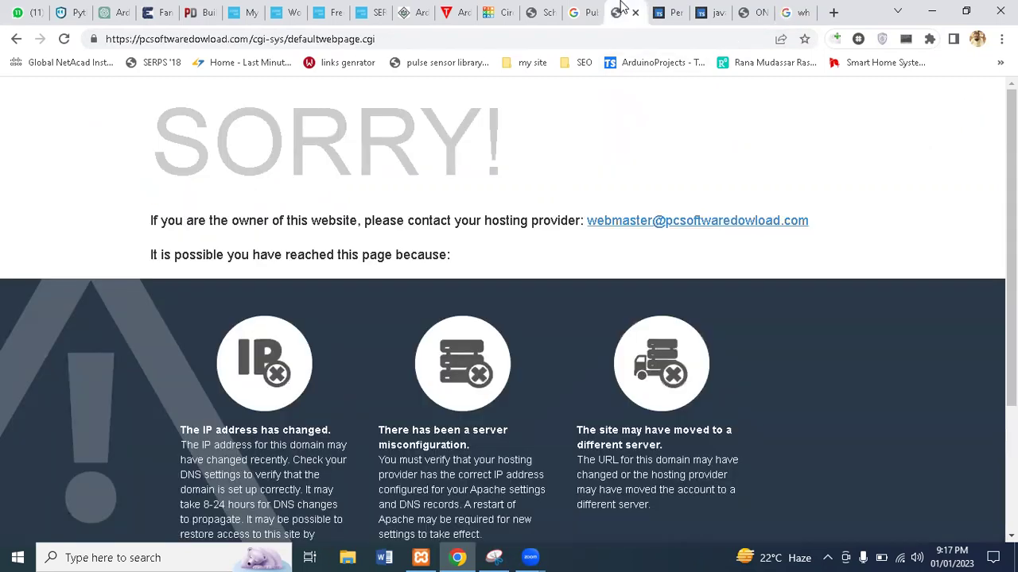
Switch the permalink structure from Day and name to Month and name and save
left_click(667, 12)
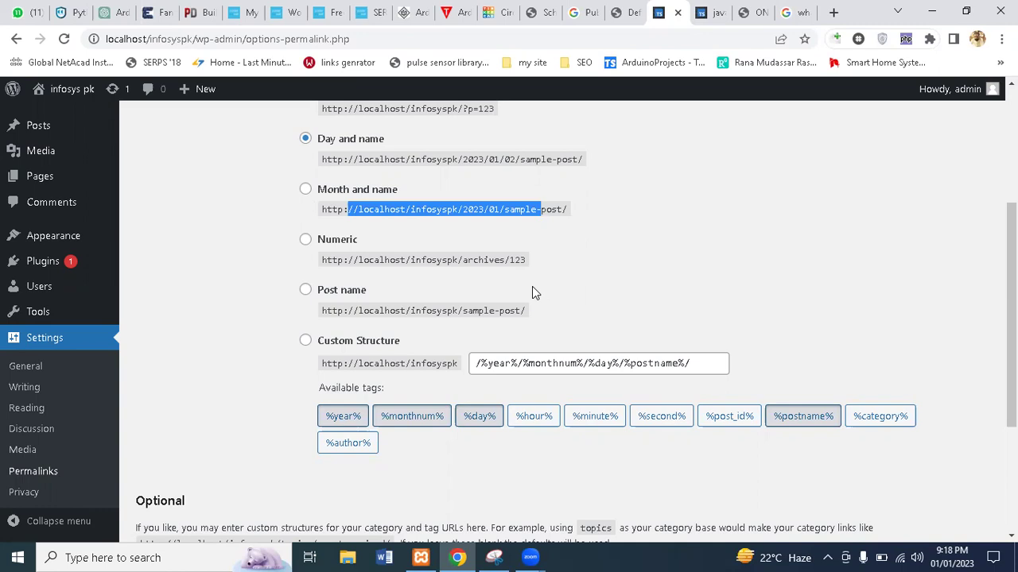
left_click(305, 189)
scroll(556, 318, "down", 3)
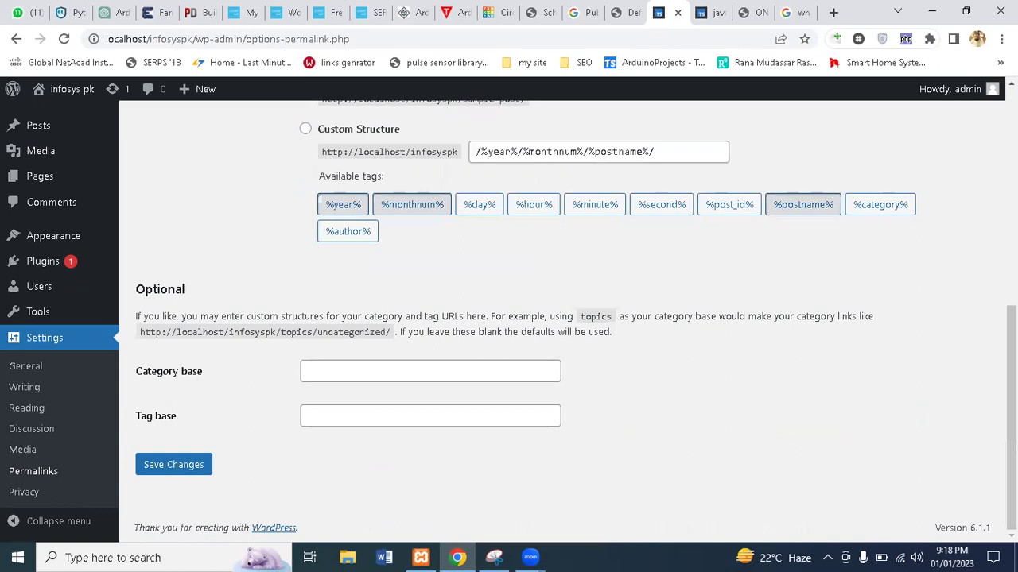
left_click(191, 468)
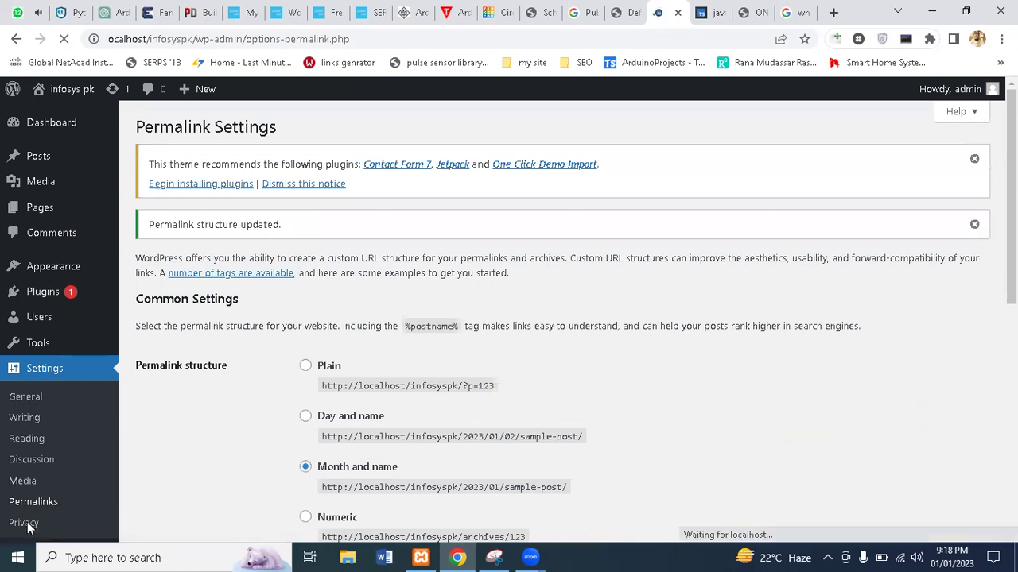
Open Settings > Privacy and review the Privacy Policy page selection options
left_click(25, 523)
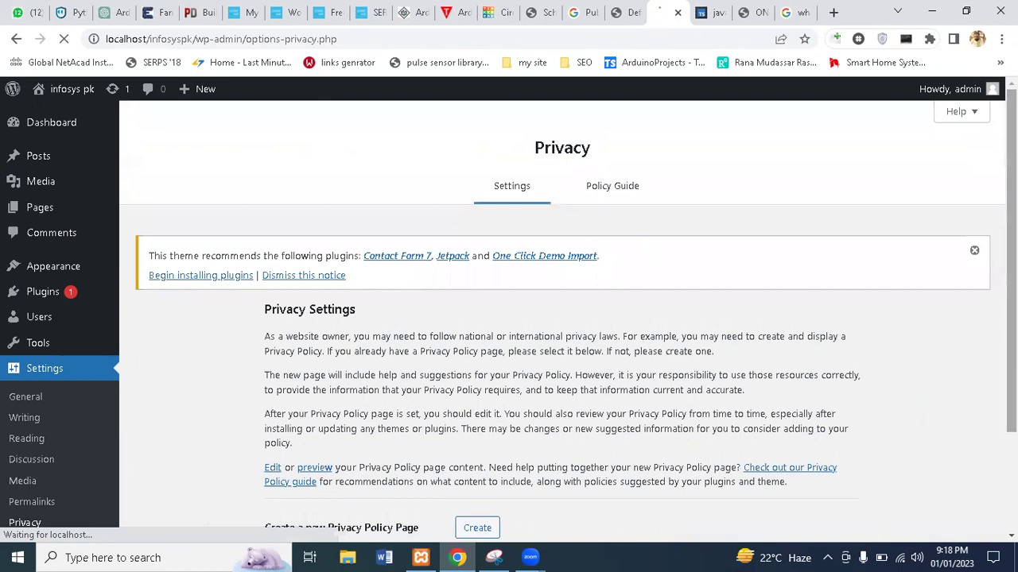
scroll(589, 280, "down", 3)
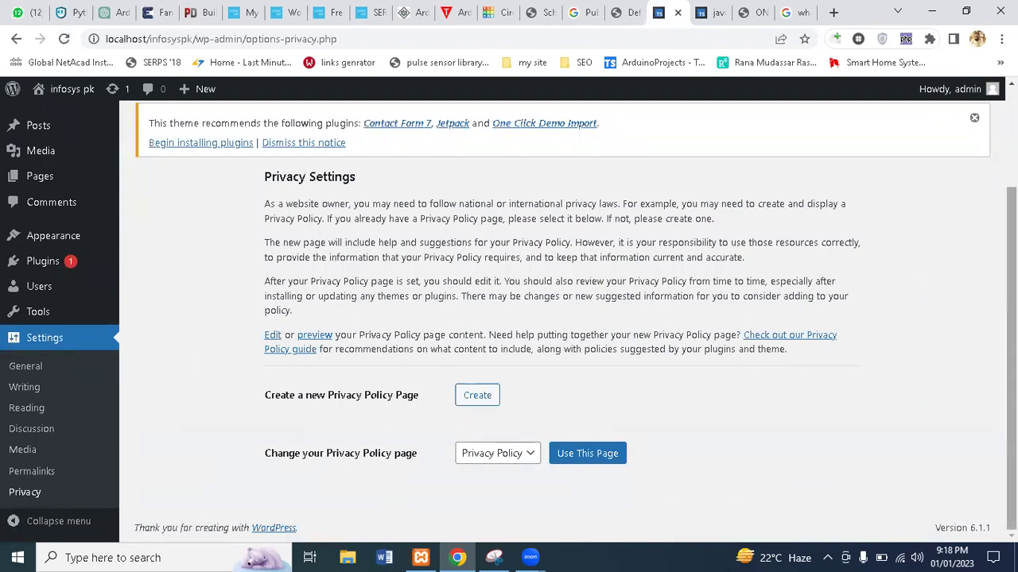
scroll(282, 219, "up", 2)
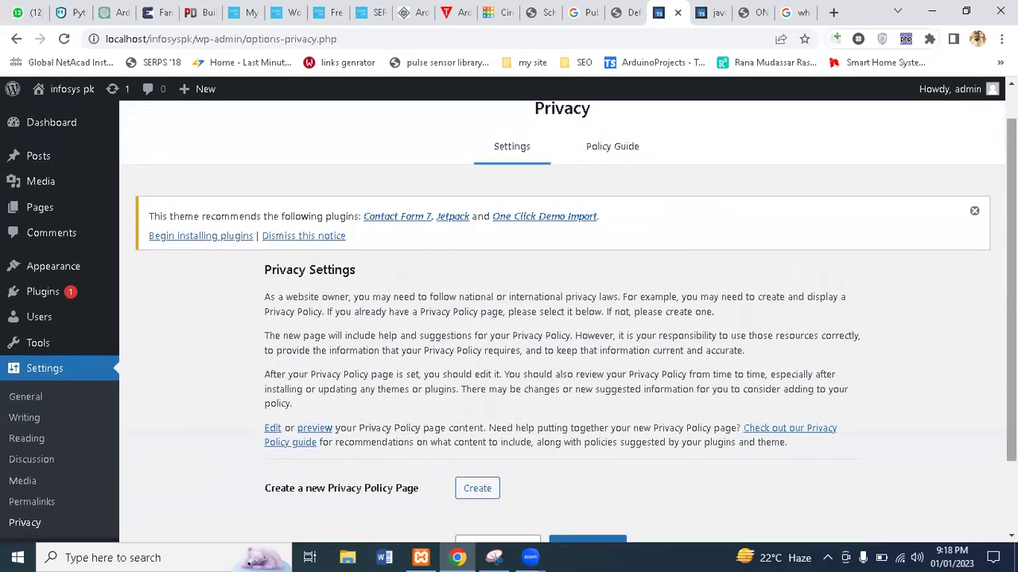
mouse_move(36, 205)
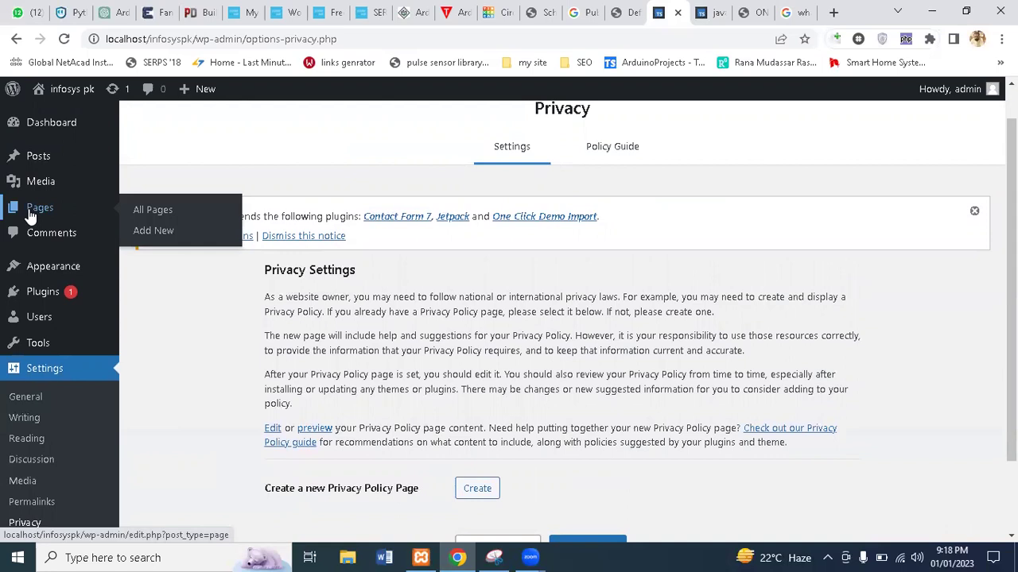
Create a new page from the Pages list and title it 'about US'
left_click(160, 210)
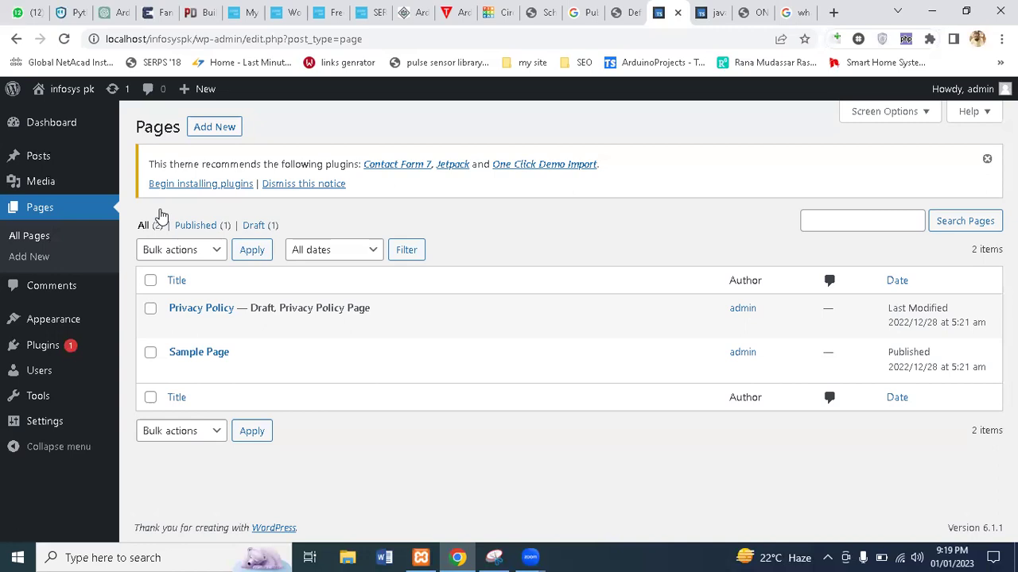
left_click(214, 127)
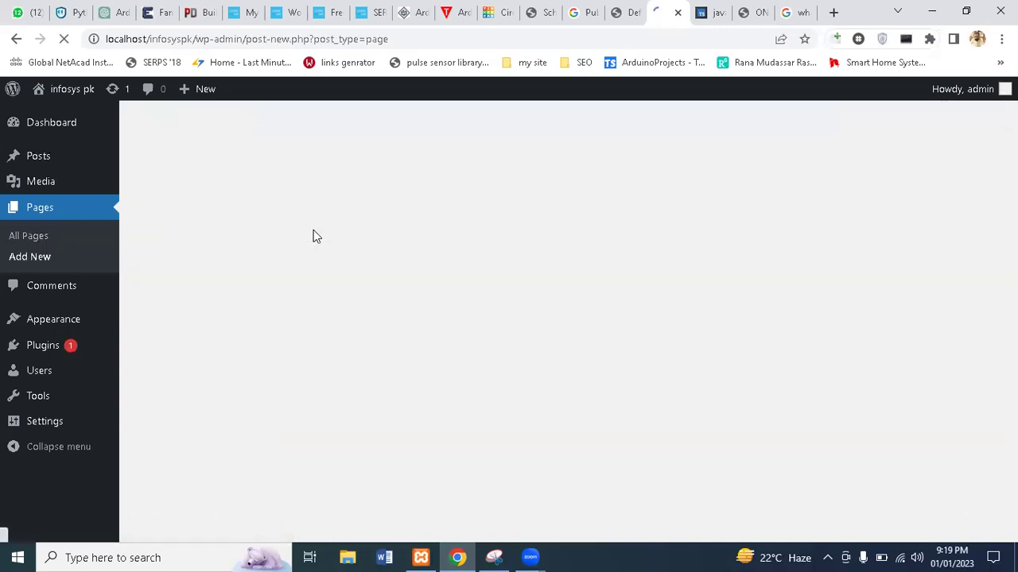
type("ab")
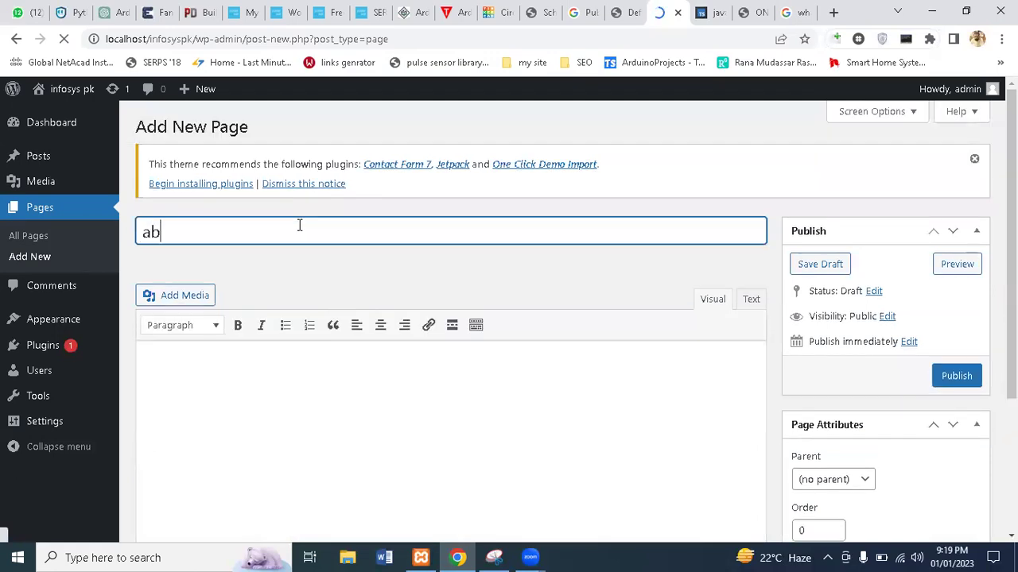
type("out US")
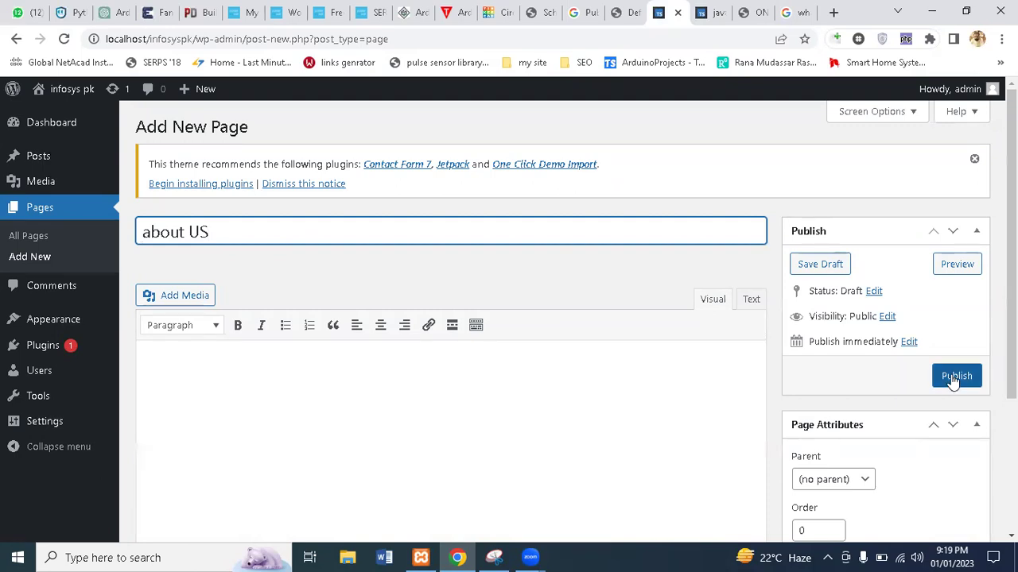
scroll(1011, 318, "down", 3)
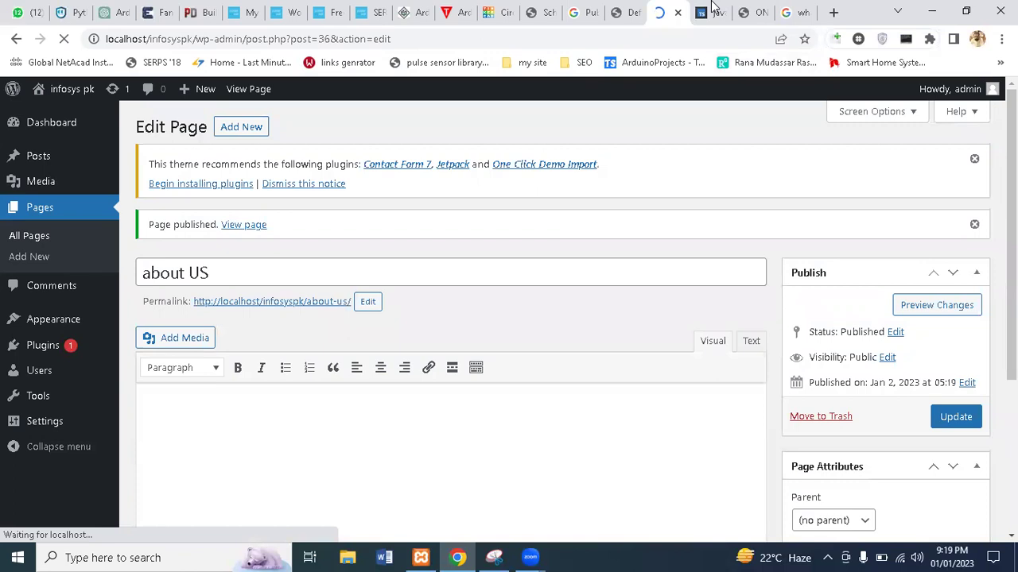
Reload the local site's homepage and open the new ABOUT US menu item to view the page
left_click(749, 11)
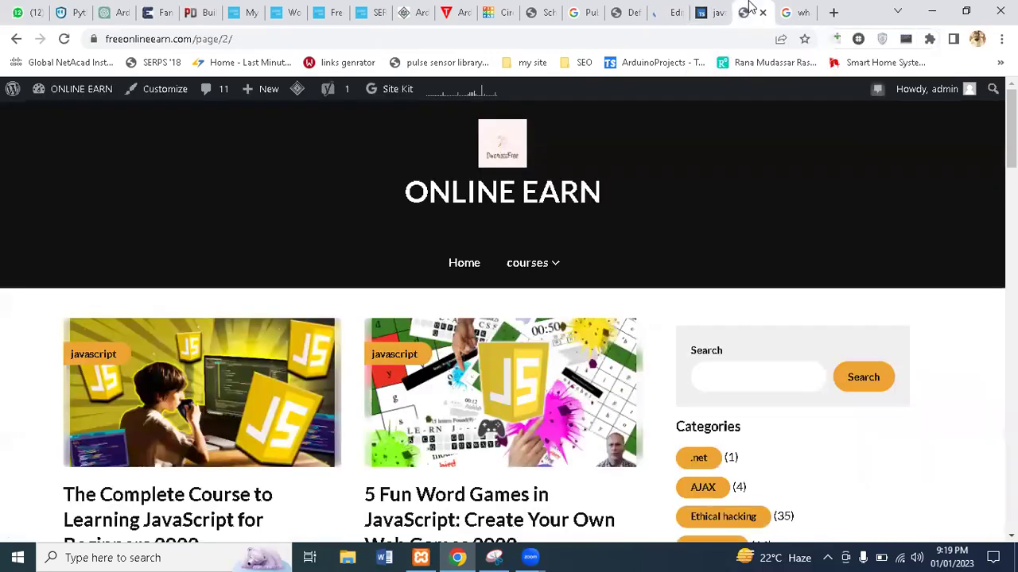
left_click(714, 11)
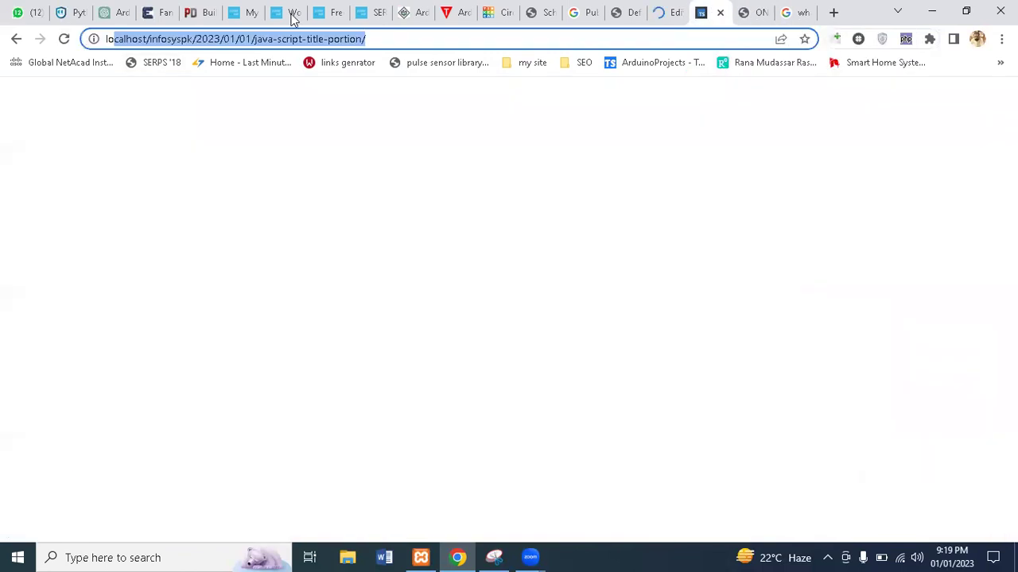
left_click(16, 38)
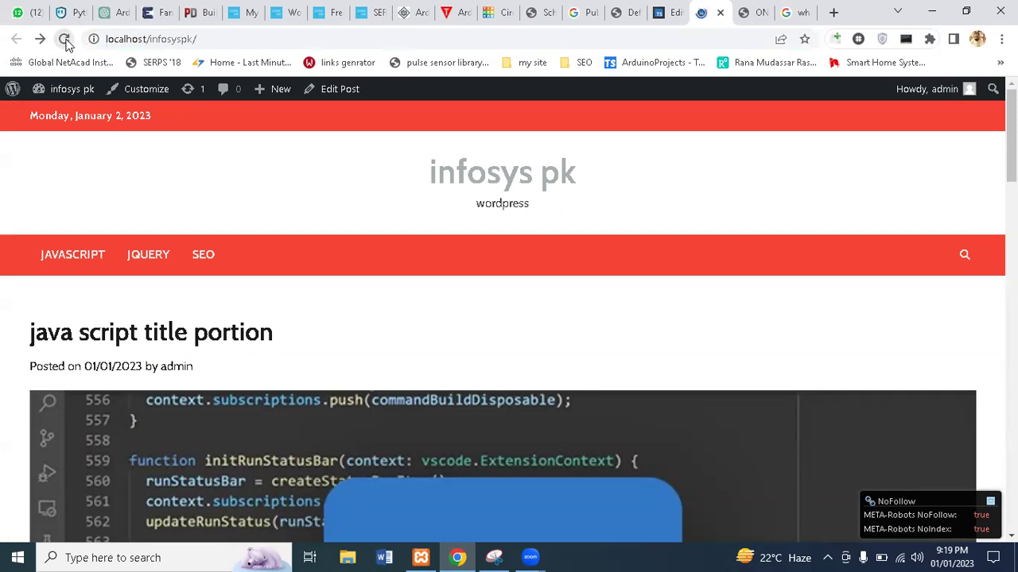
left_click(65, 40)
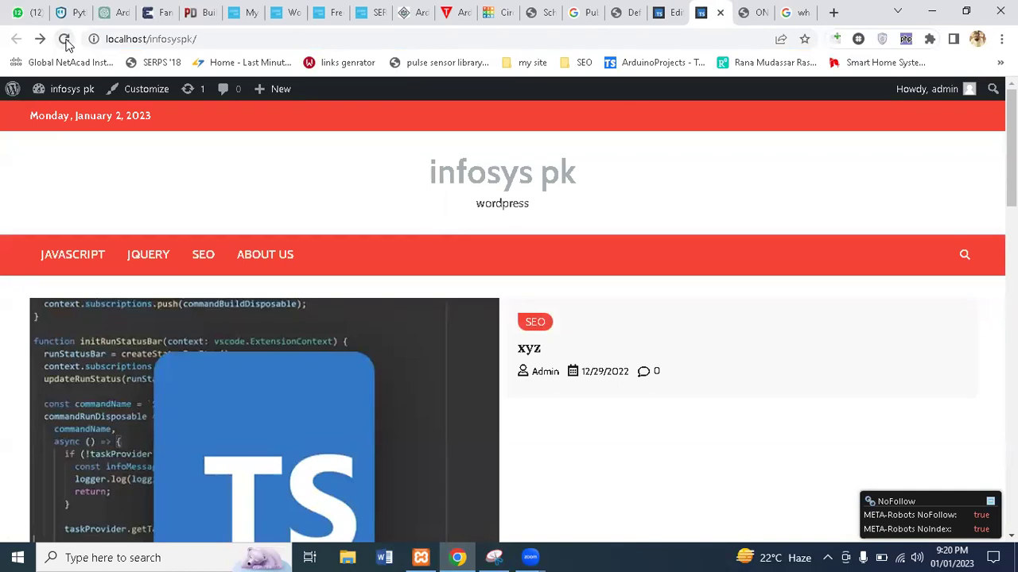
left_click(278, 273)
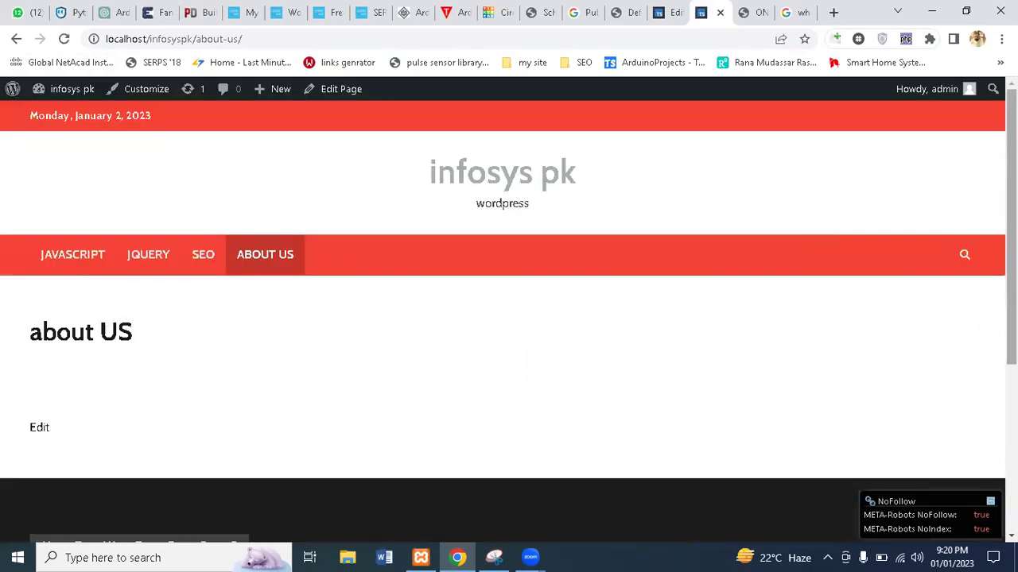
scroll(965, 405, "down", 3)
scroll(965, 404, "up", 2)
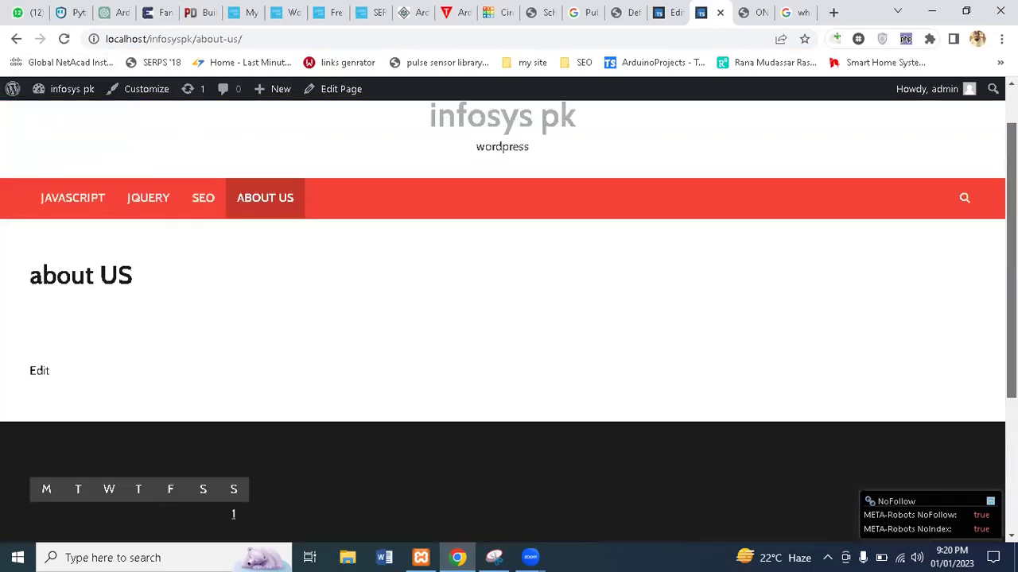
left_click(634, 10)
From Plugins > Add New, search the plugin directory for 'elementor'
left_click(666, 12)
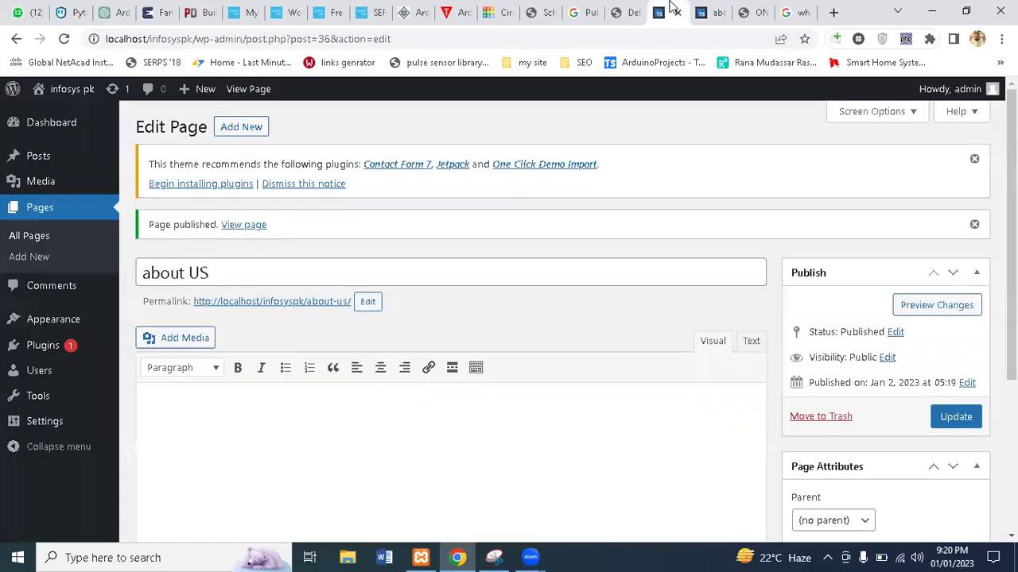
mouse_move(63, 319)
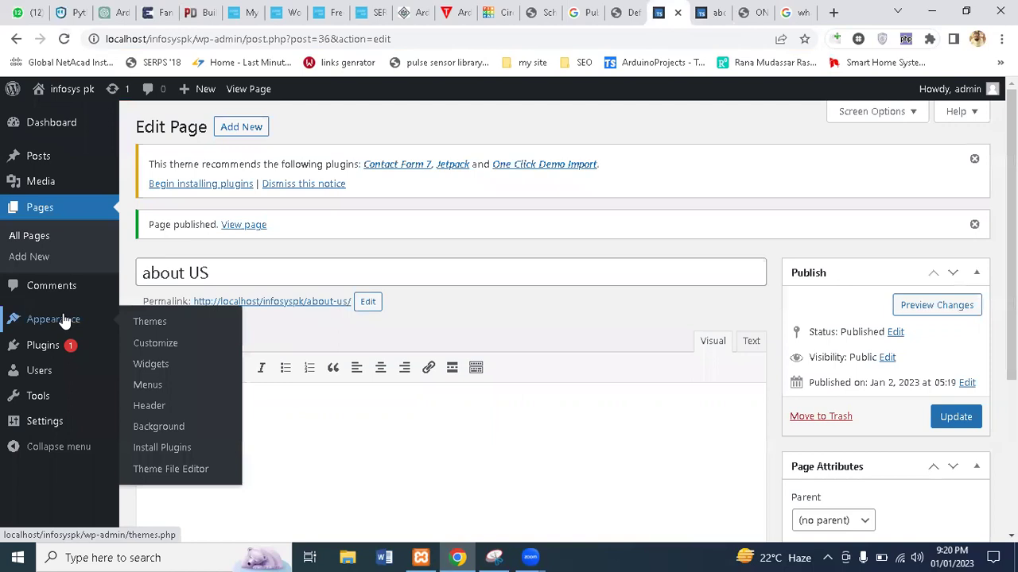
mouse_move(40, 352)
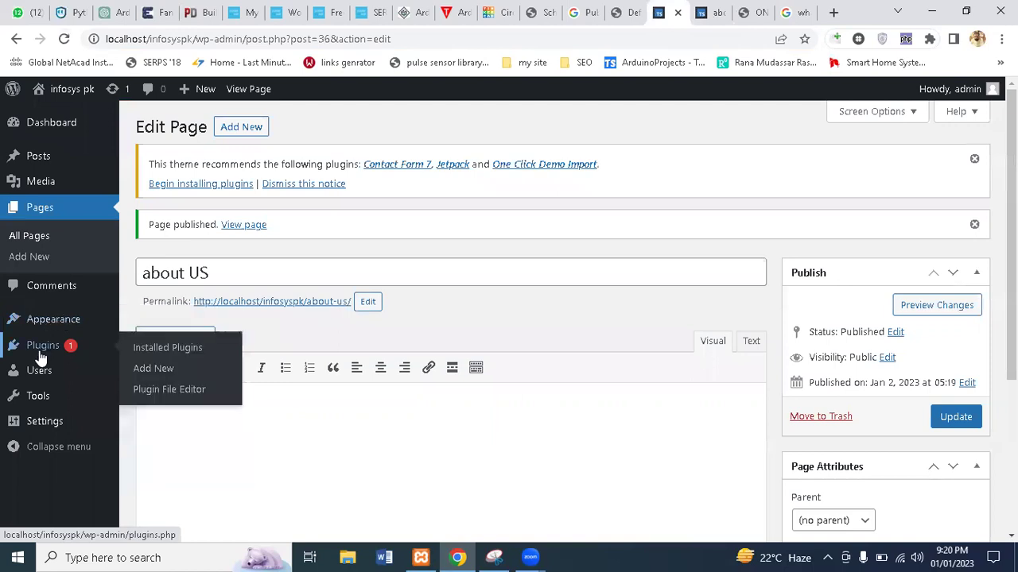
left_click(160, 368)
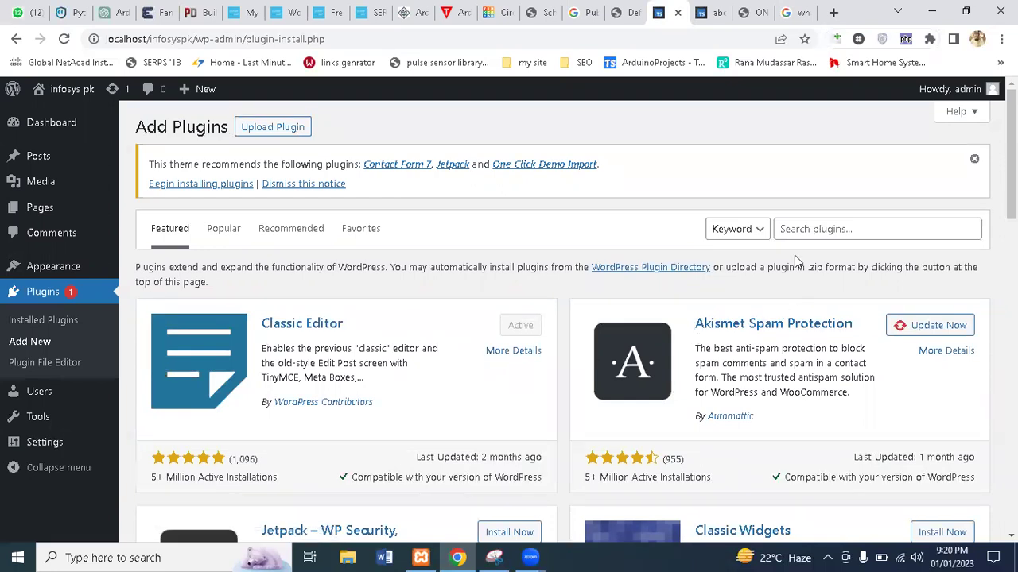
left_click(798, 229)
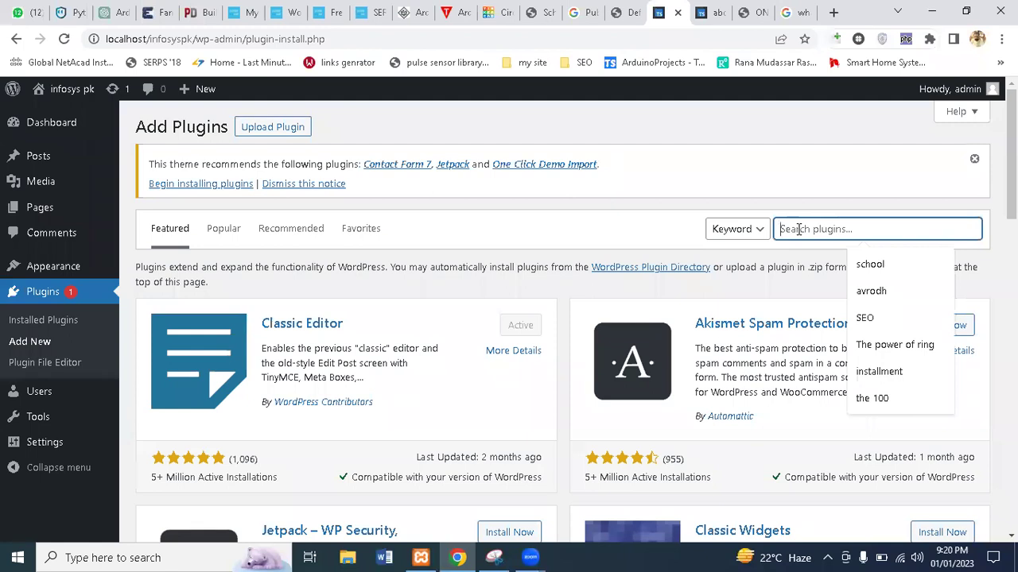
type("elem")
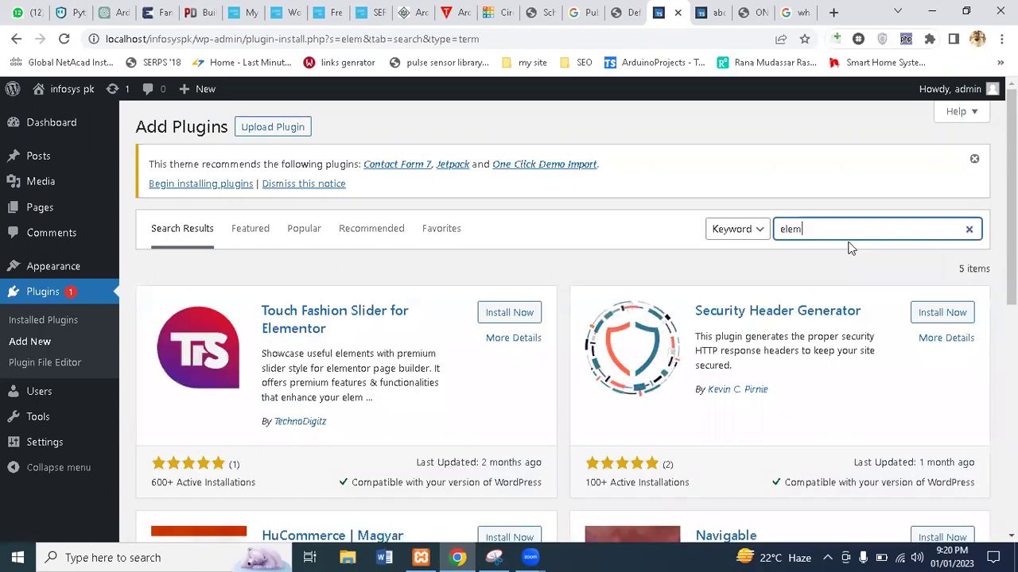
type("entor")
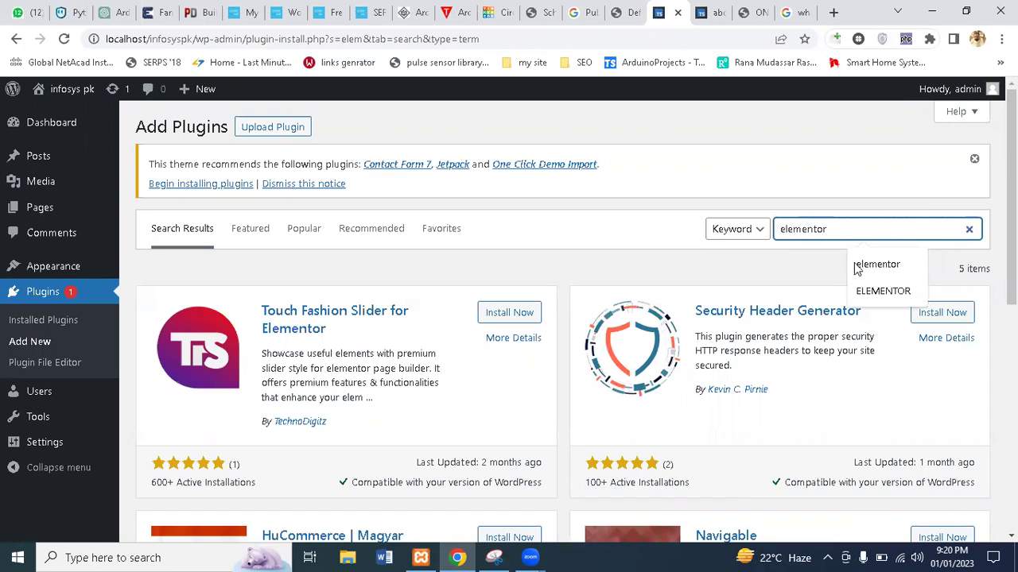
left_click(857, 265)
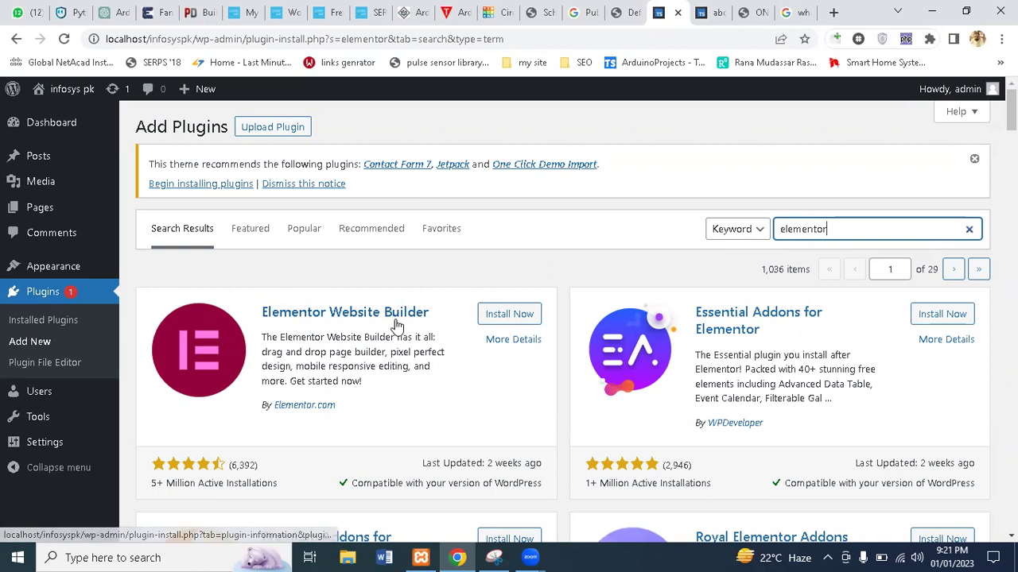
Open Elementor Website Builder's details and view its Installation and Screenshots sections
left_click(501, 340)
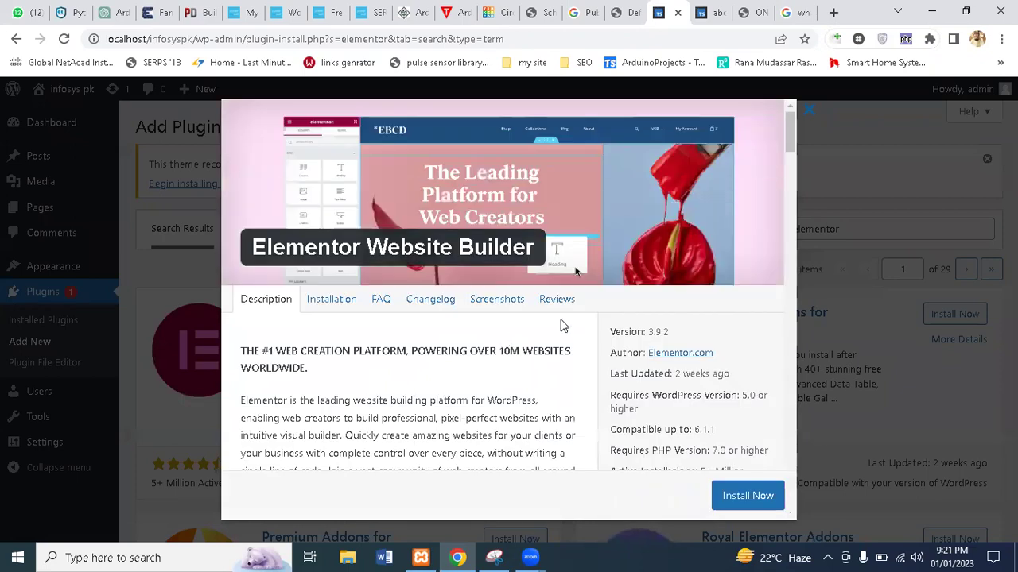
mouse_move(793, 140)
left_mouse_down()
mouse_move(794, 199)
mouse_move(798, 140)
left_mouse_up()
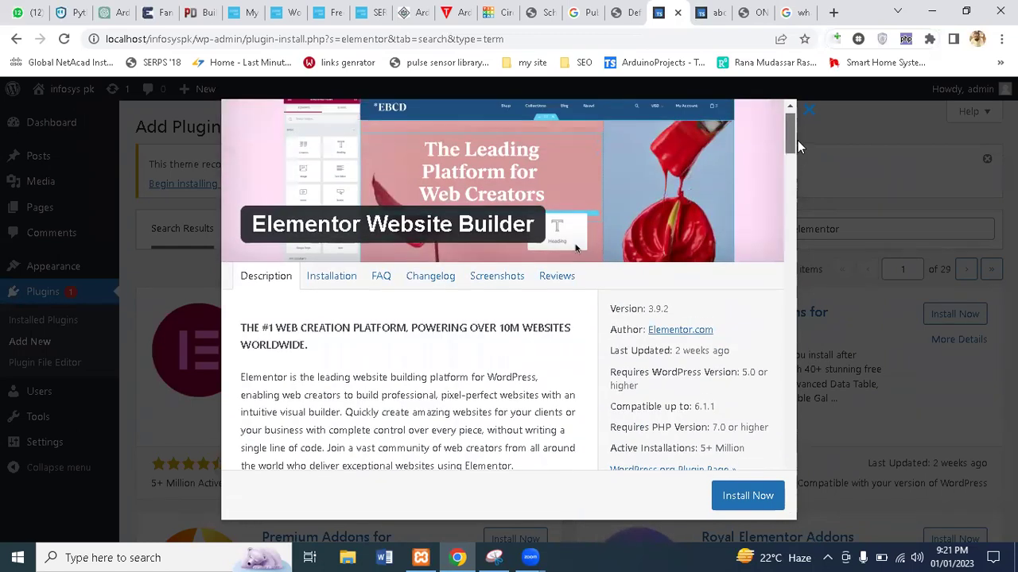
left_click(341, 280)
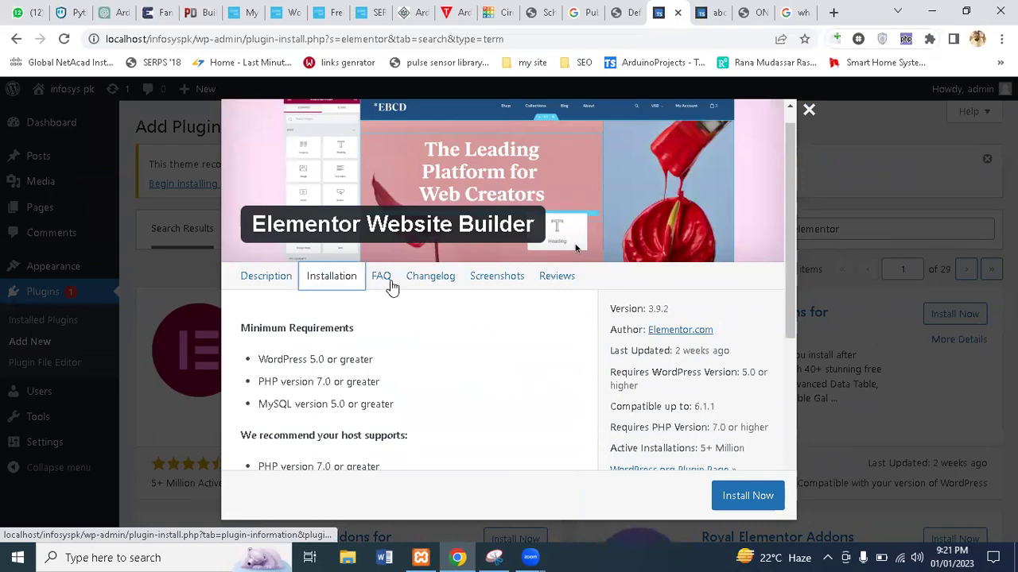
left_click(490, 280)
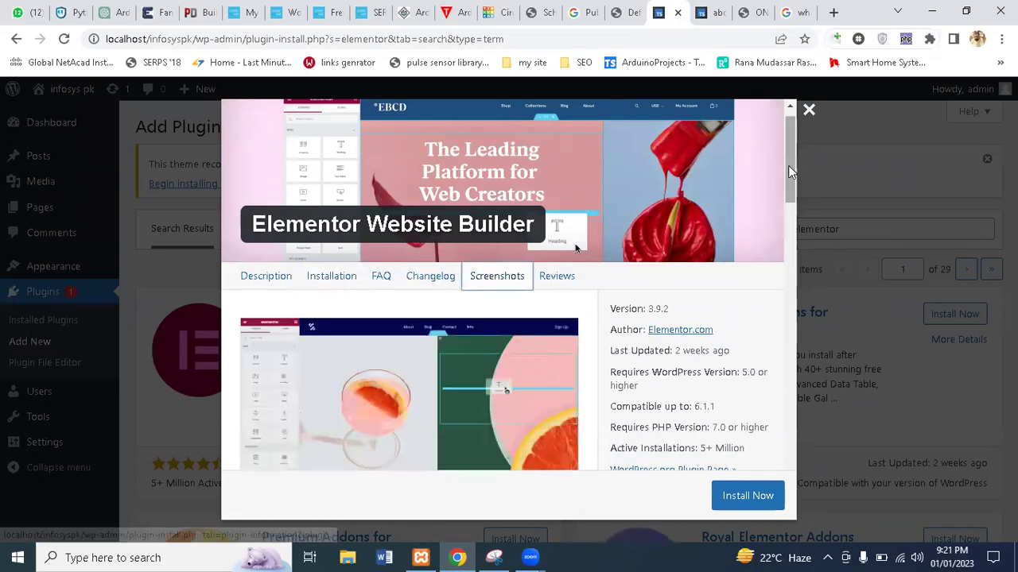
Scroll through the Elementor screenshots, then start a fresh browser tab
scroll(782, 199, "down", 1)
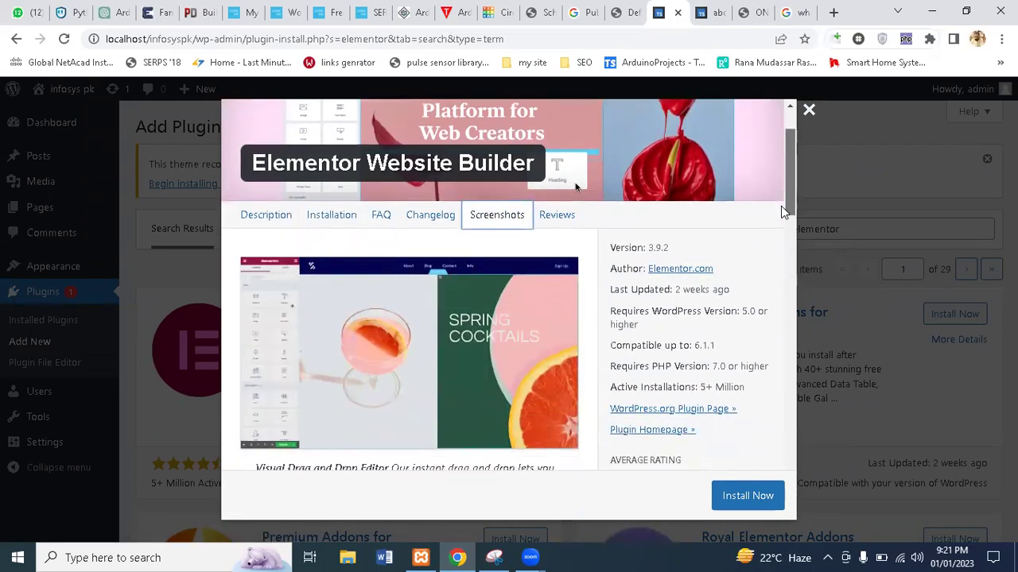
scroll(781, 206, "down", 5)
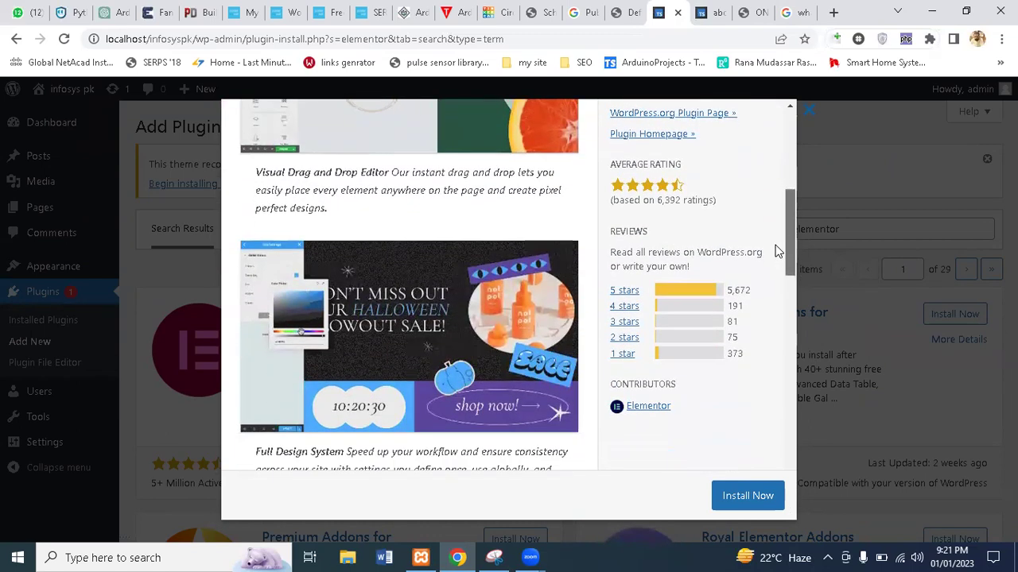
scroll(777, 251, "down", 8)
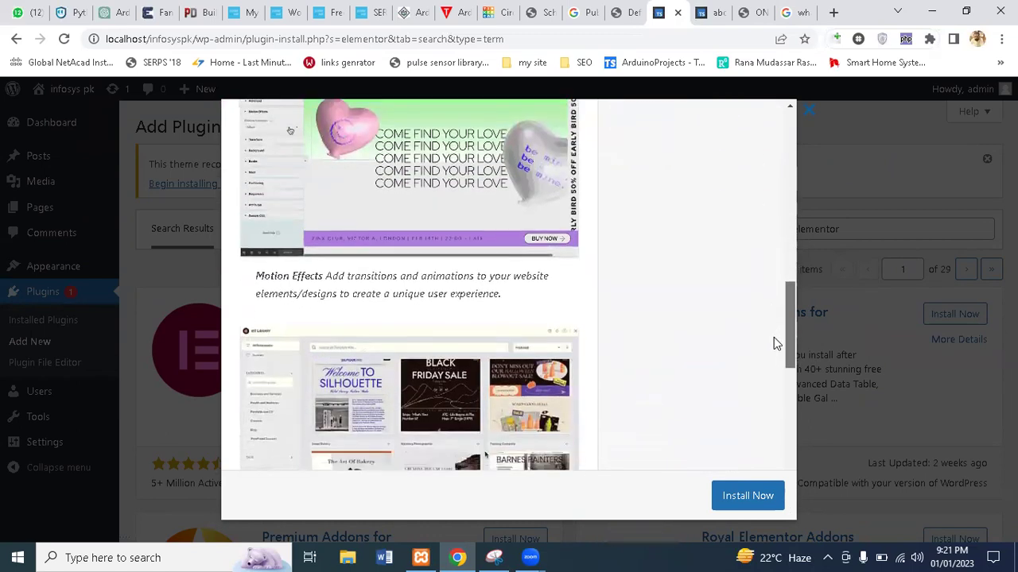
scroll(774, 370, "down", 7)
left_click_drag(787, 373, 785, 361)
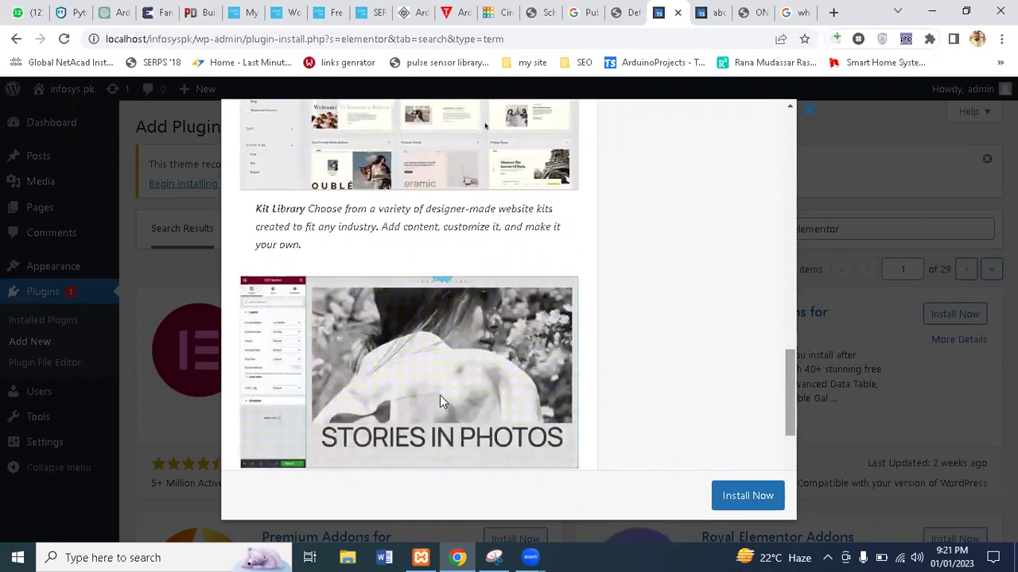
left_click_drag(789, 397, 795, 253)
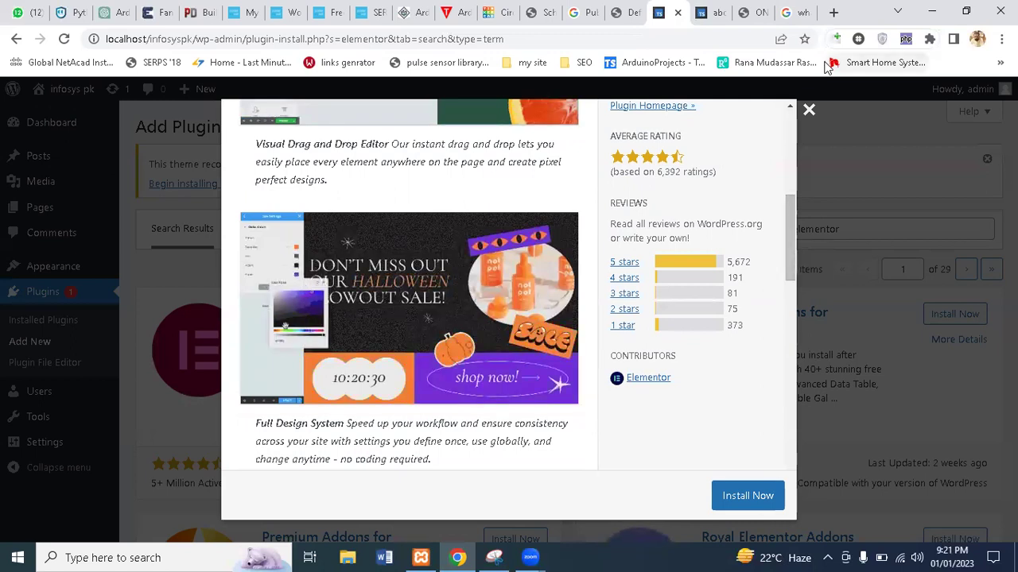
left_click(833, 12)
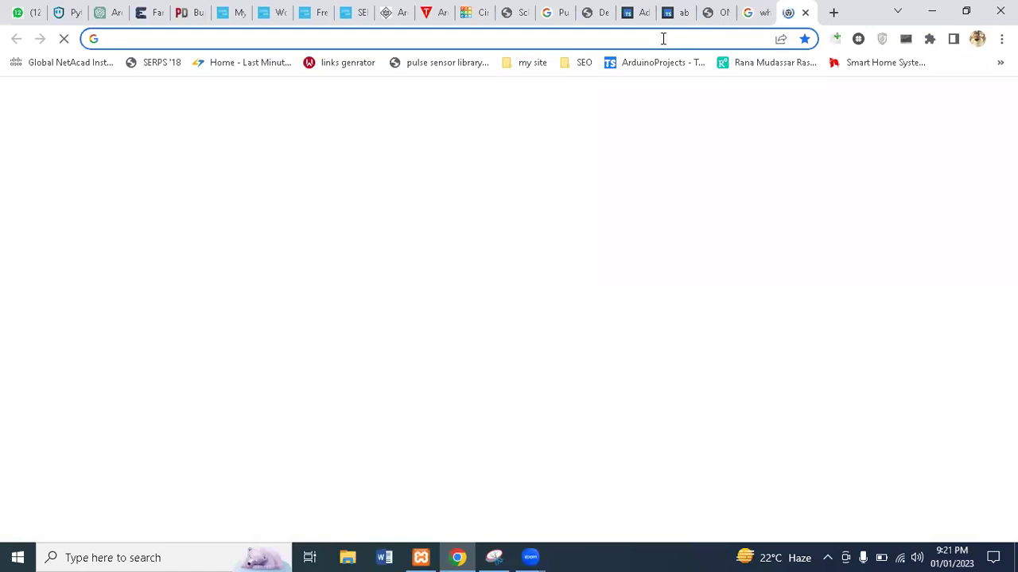
Search Google for 'upwork' and open the upwork.com homepage from the results
type("up")
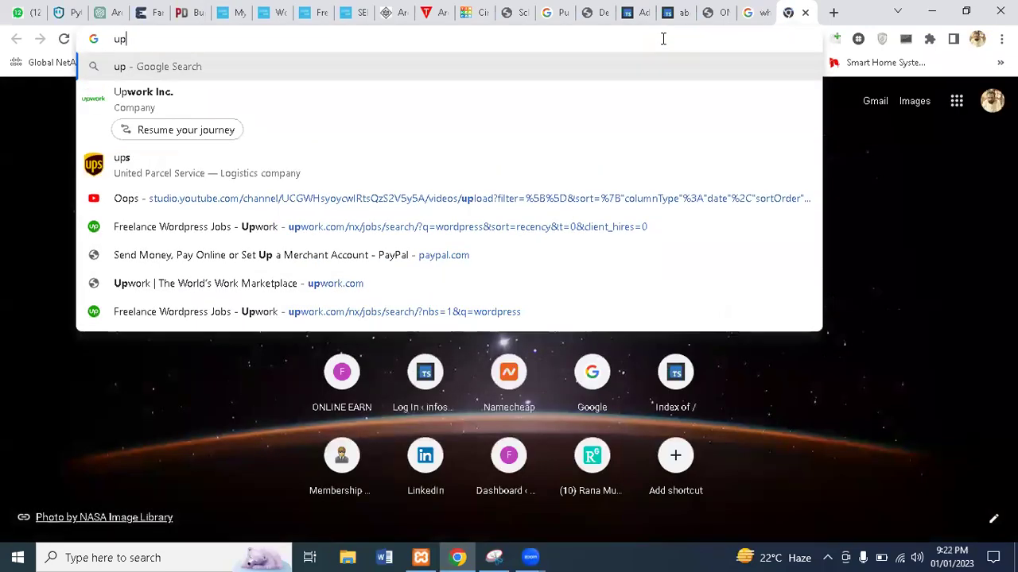
key("Down")
key("Return")
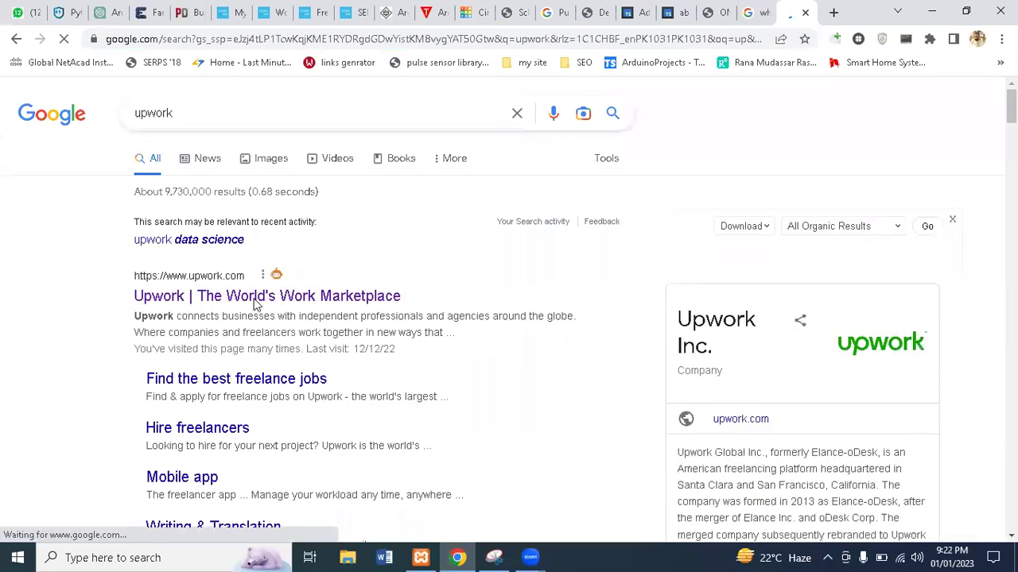
left_click(296, 298)
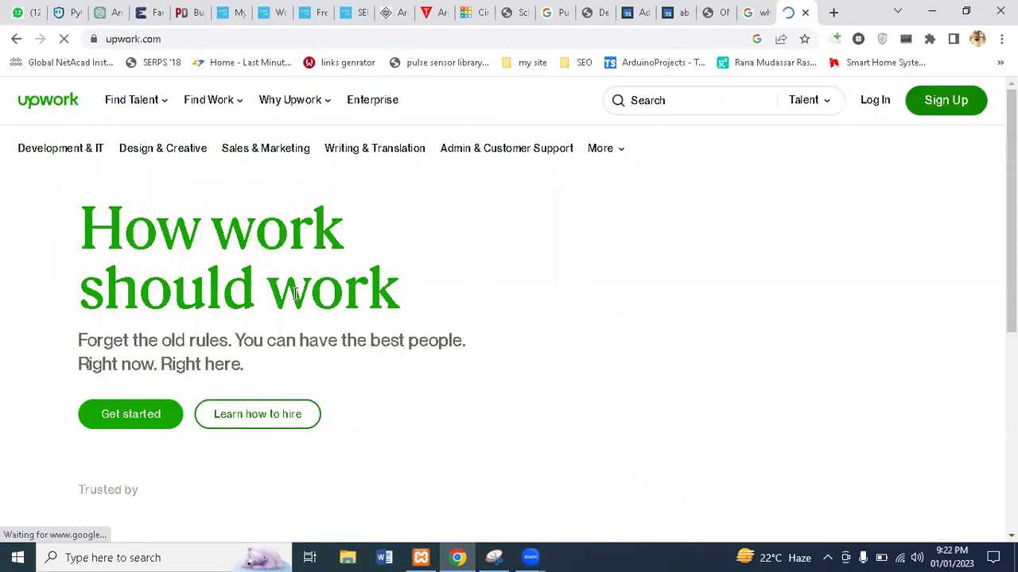
Switch Upwork's search to Jobs and search for 'psd to wordpress' via the suggestions
left_click(827, 112)
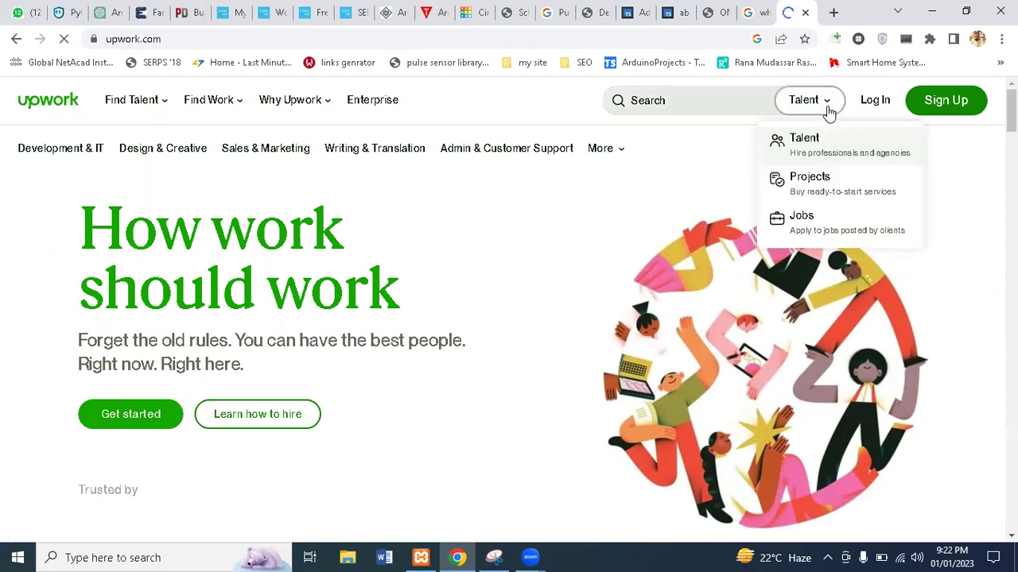
left_click(804, 225)
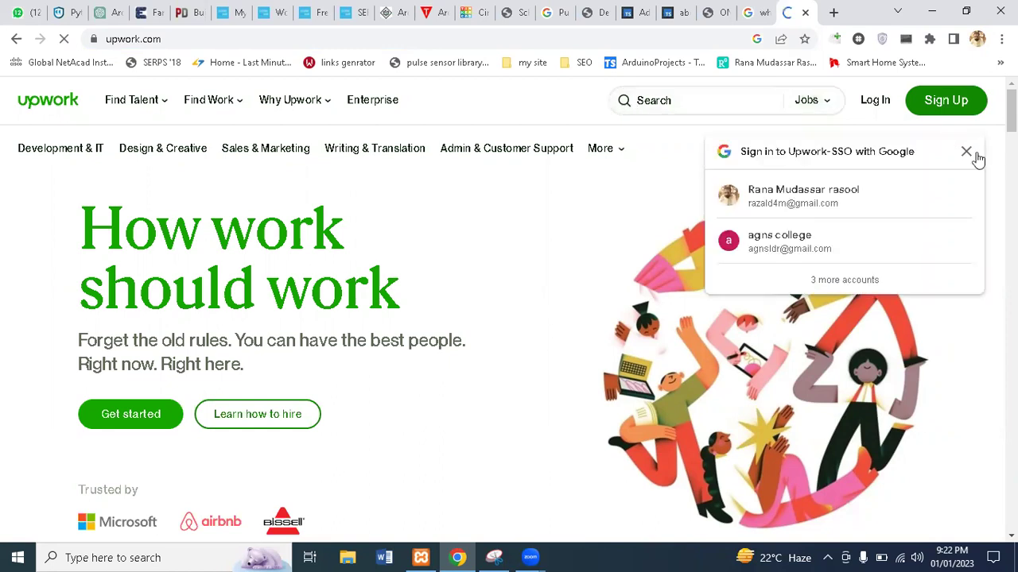
left_click(716, 105)
left_click(717, 105)
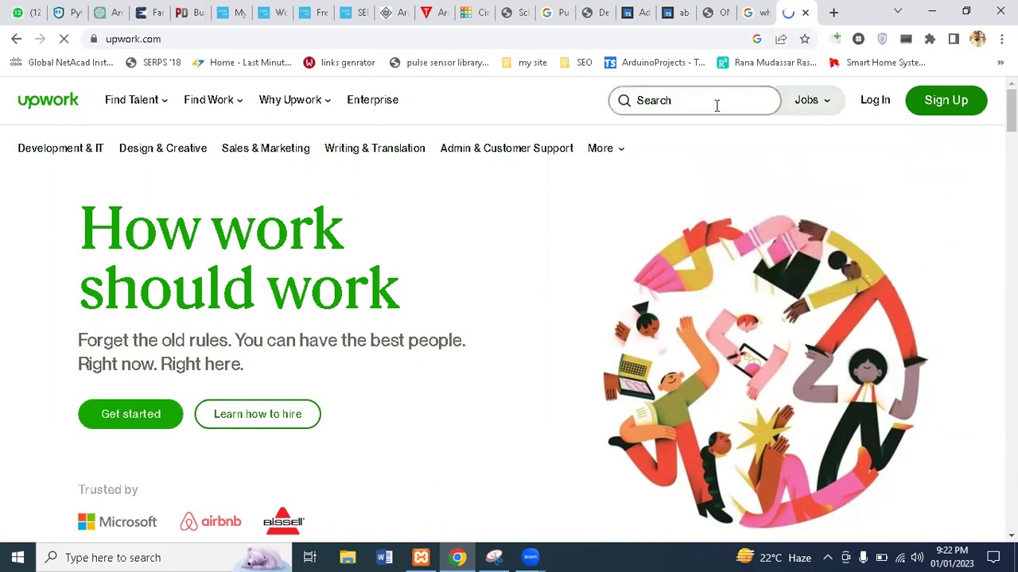
type("psd ")
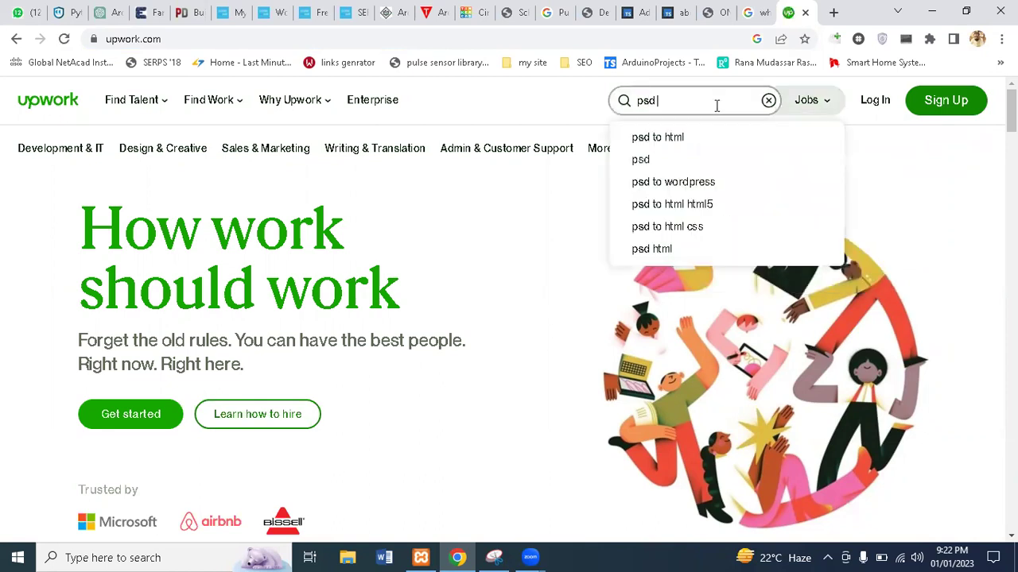
type("to")
key("Down")
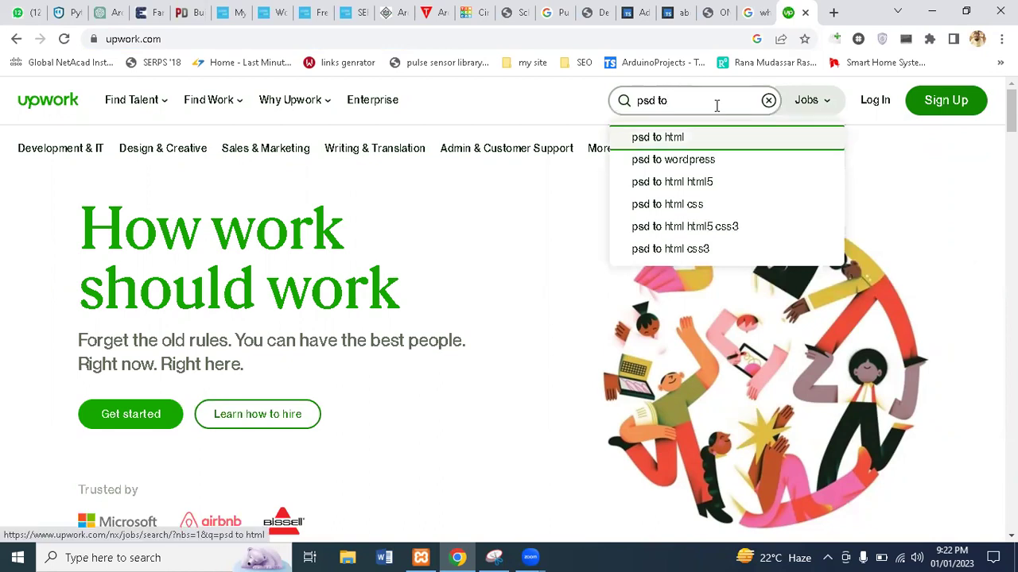
key("Down")
key("Return")
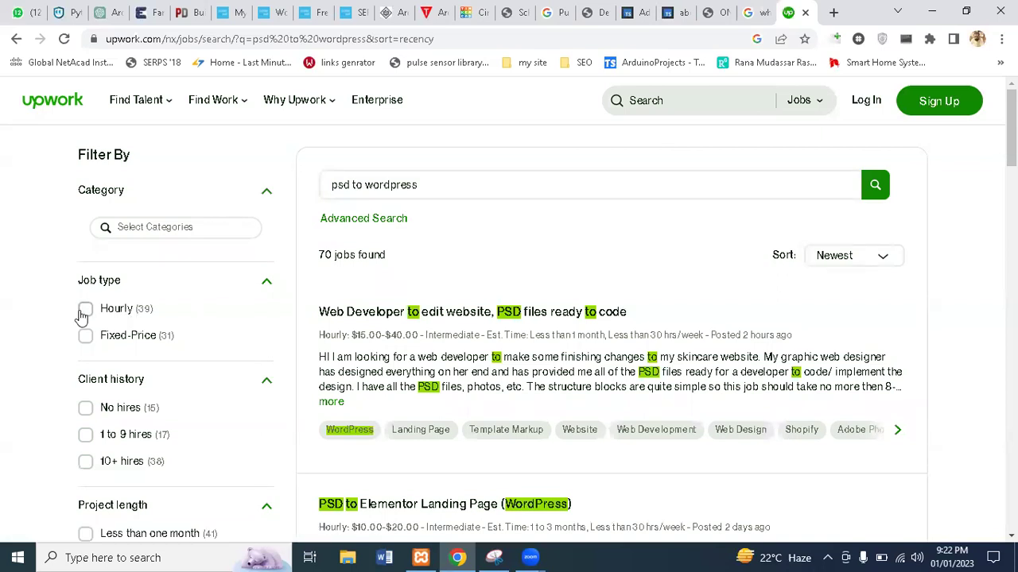
Filter the psd to wordpress results to Hourly jobs (39) and open the first job
left_click(85, 309)
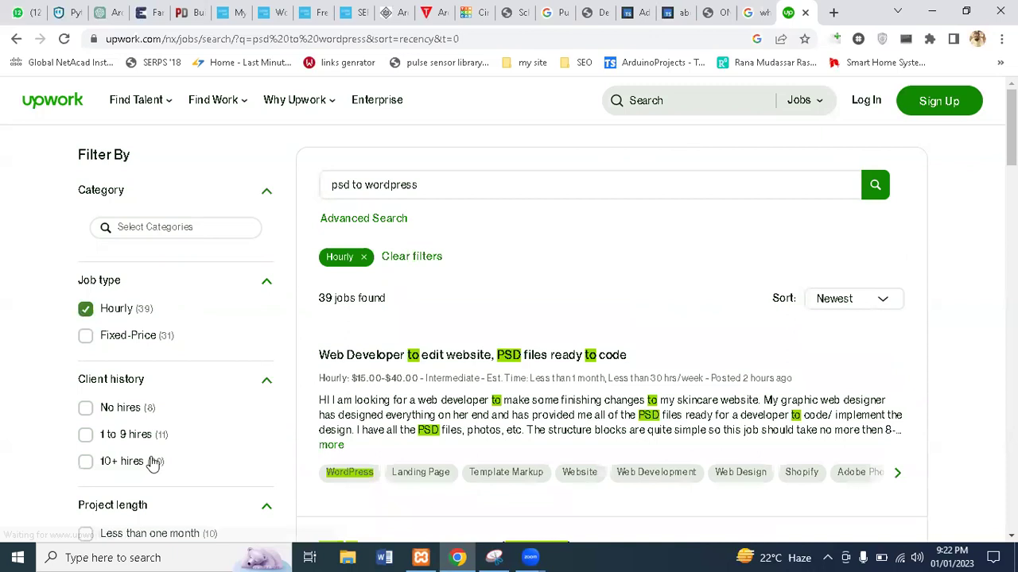
scroll(523, 256, "down", 2)
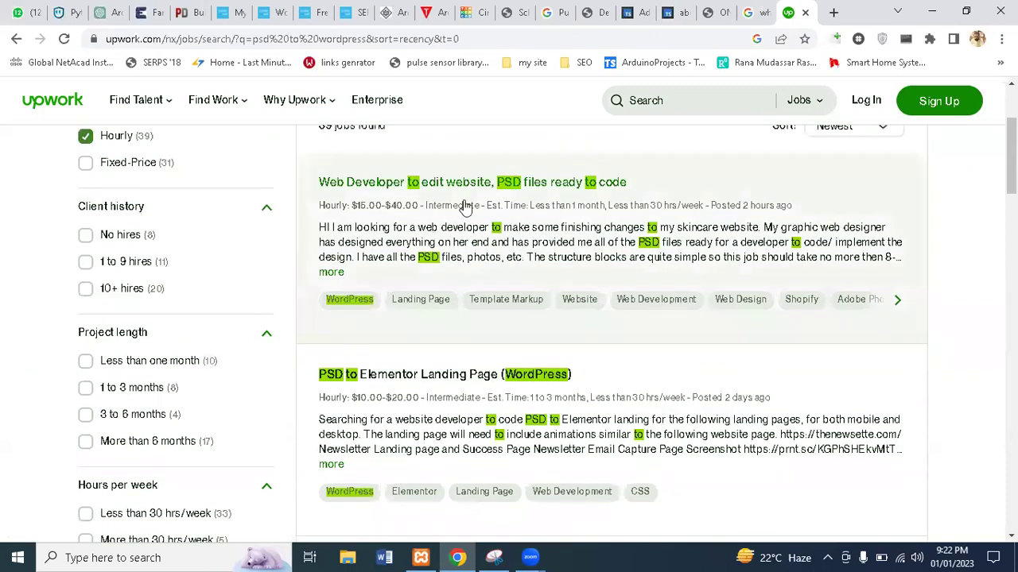
left_click(583, 213)
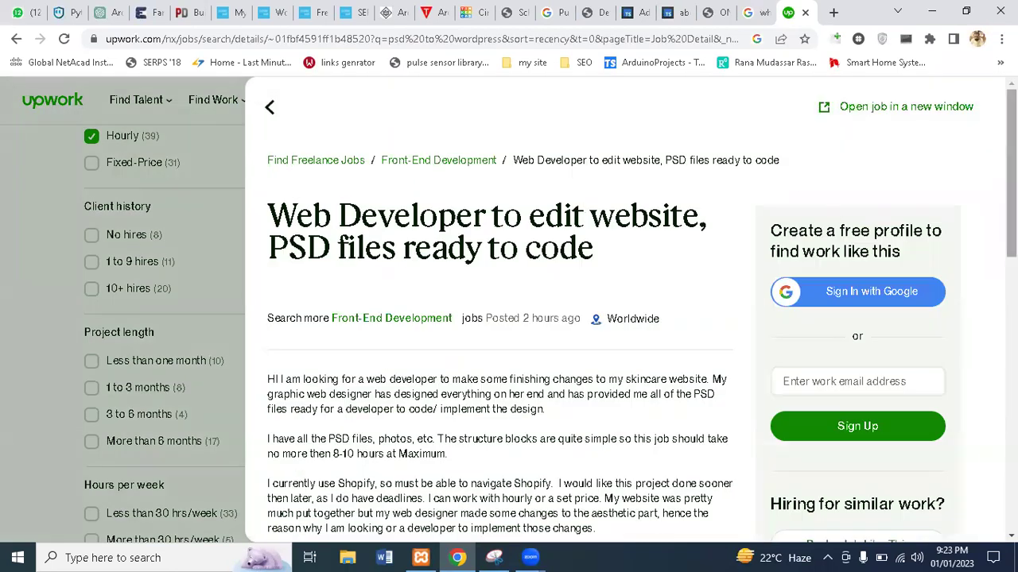
Read through the 'Web Developer to edit website' job's description, $15–$40 hourly rate and client info
scroll(509, 310, "down", 3)
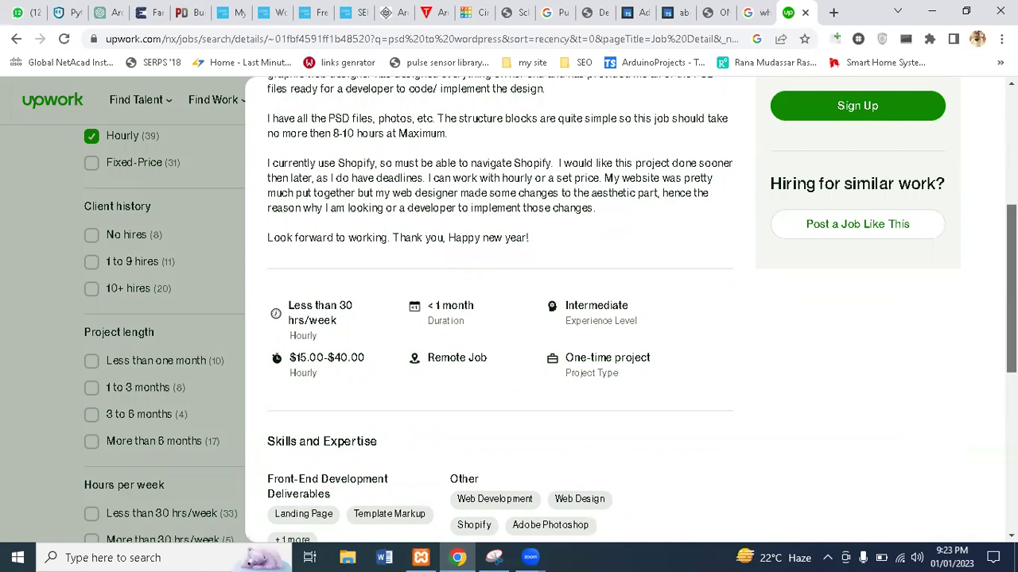
scroll(642, 310, "down", 1)
scroll(772, 286, "down", 1)
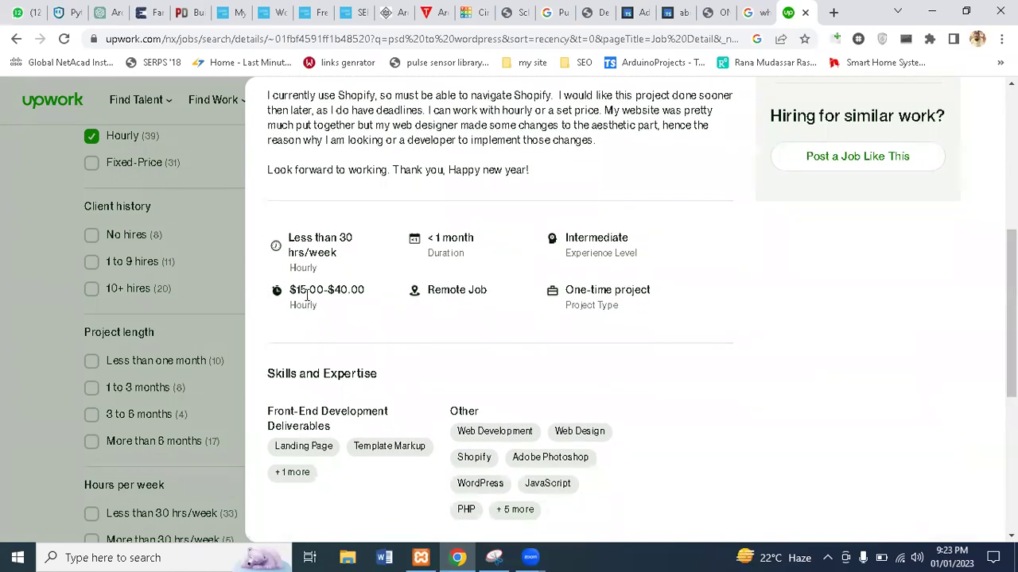
left_click_drag(307, 289, 352, 290)
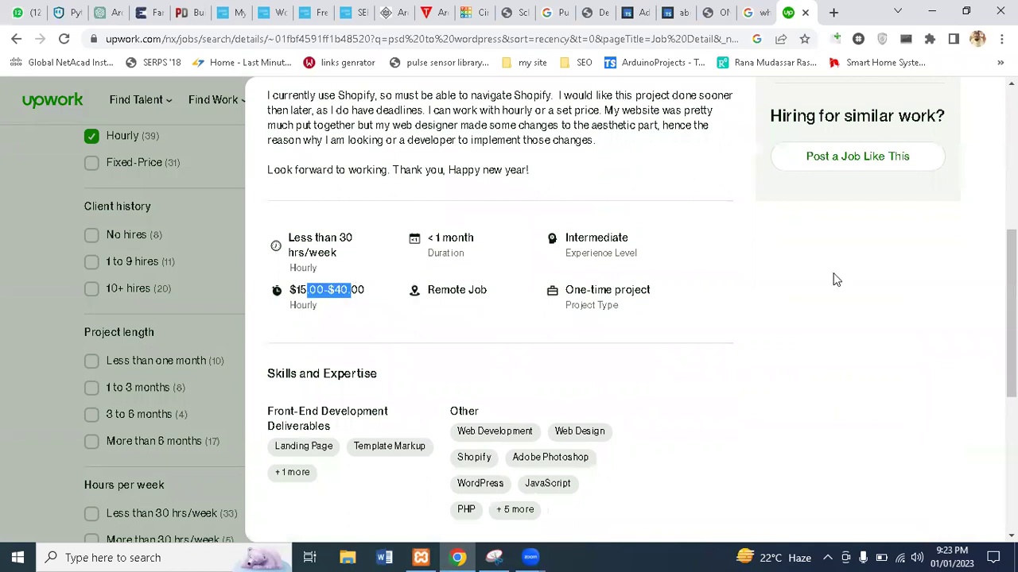
scroll(641, 310, "down", 1)
scroll(508, 318, "down", 3)
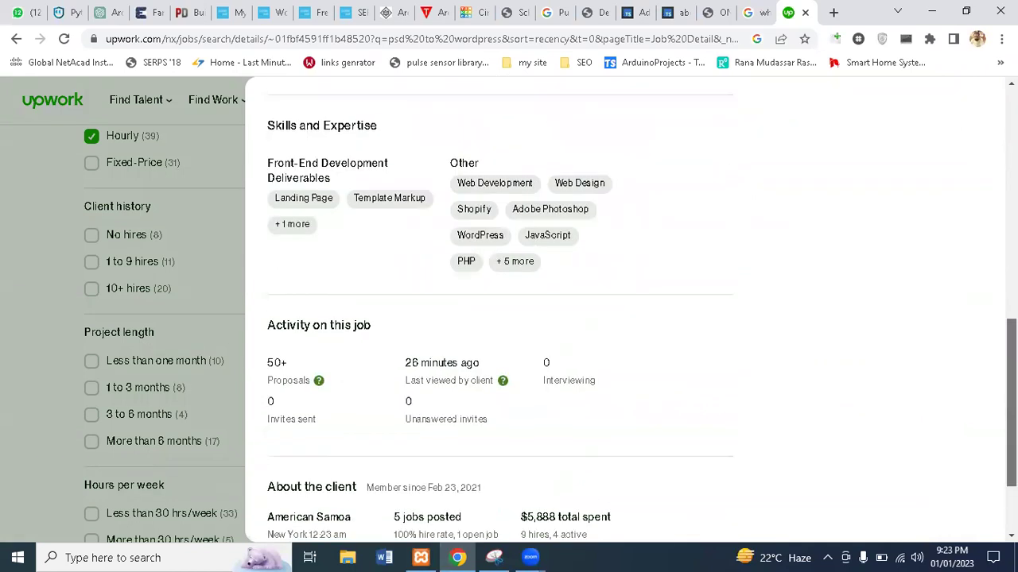
scroll(413, 175, "up", 3)
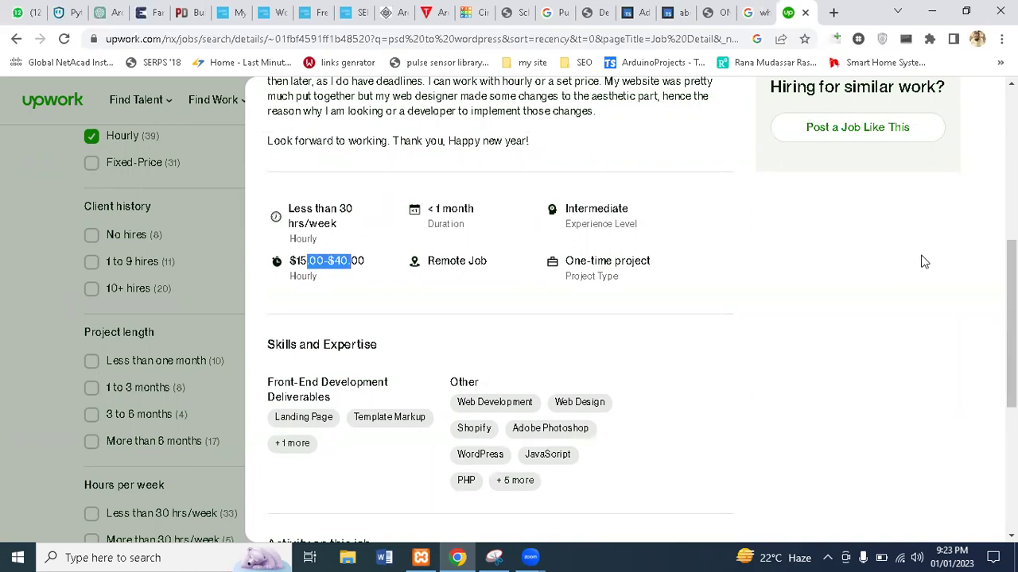
scroll(920, 262, "up", 5)
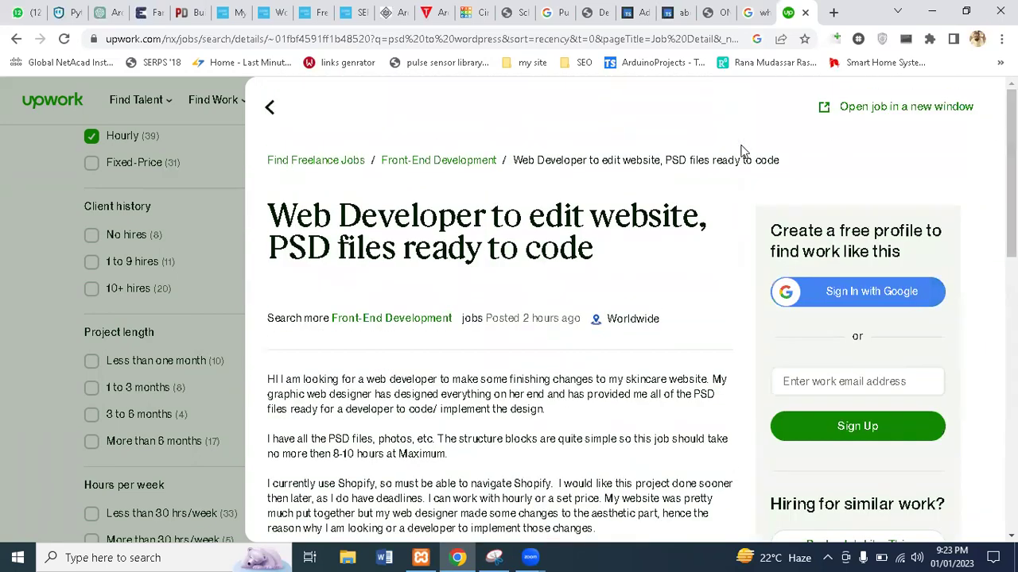
Review the 'PSD to Elementor Landing Page (WordPress)' job, paying $10–$20 hourly, down to the client's other jobs
left_click(233, 155)
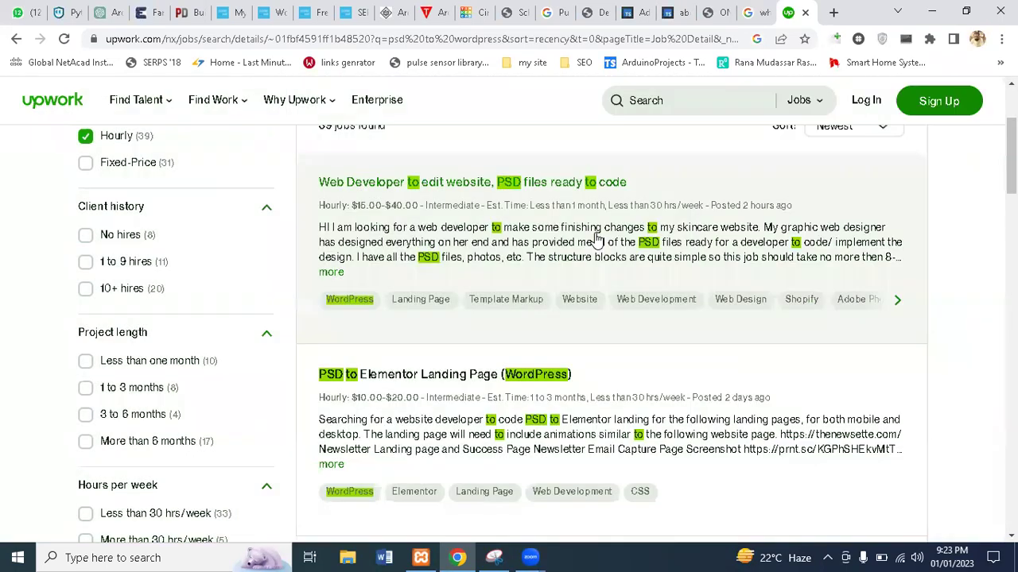
scroll(567, 246, "down", 3)
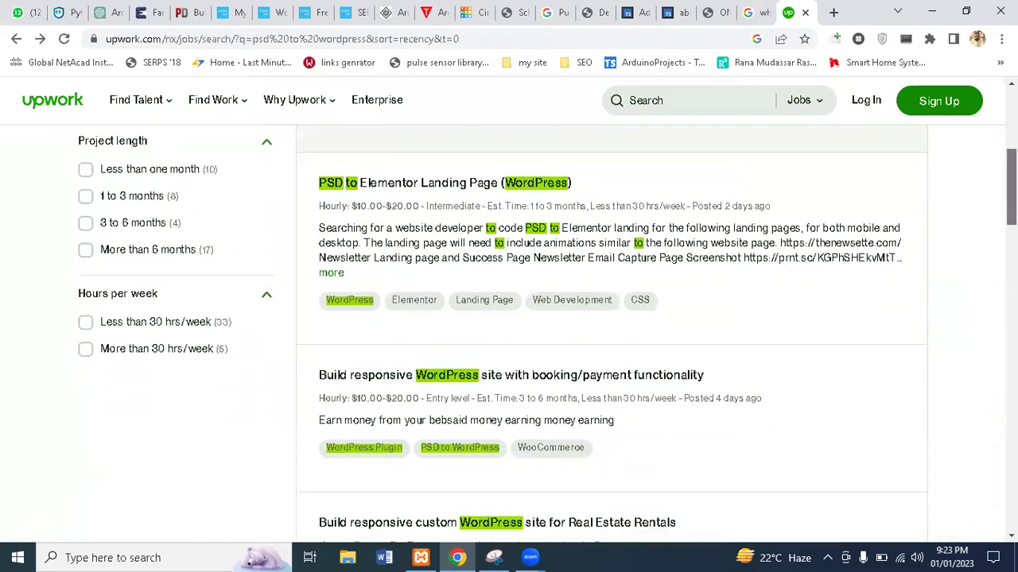
left_click(567, 247)
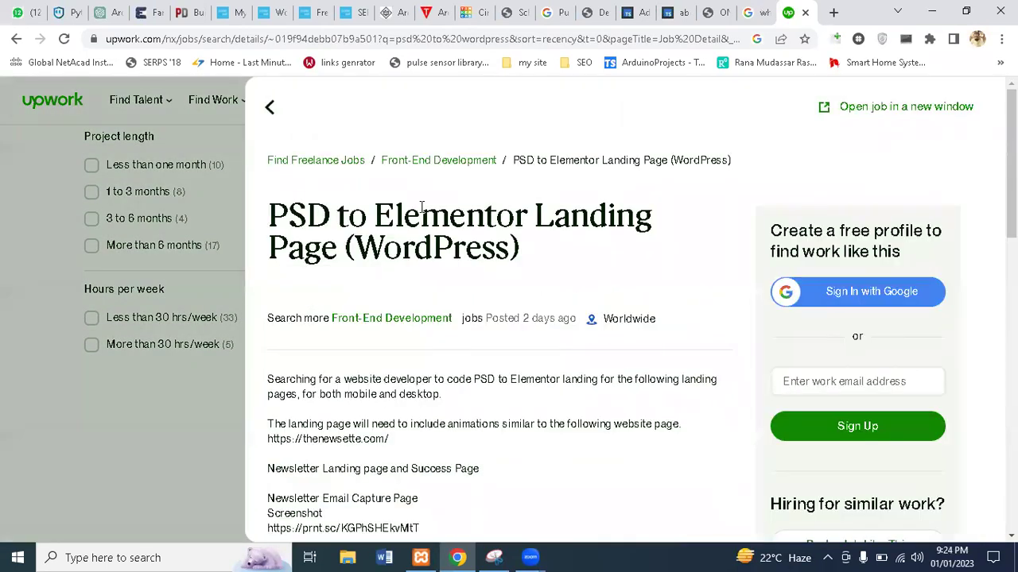
scroll(985, 200, "down", 4)
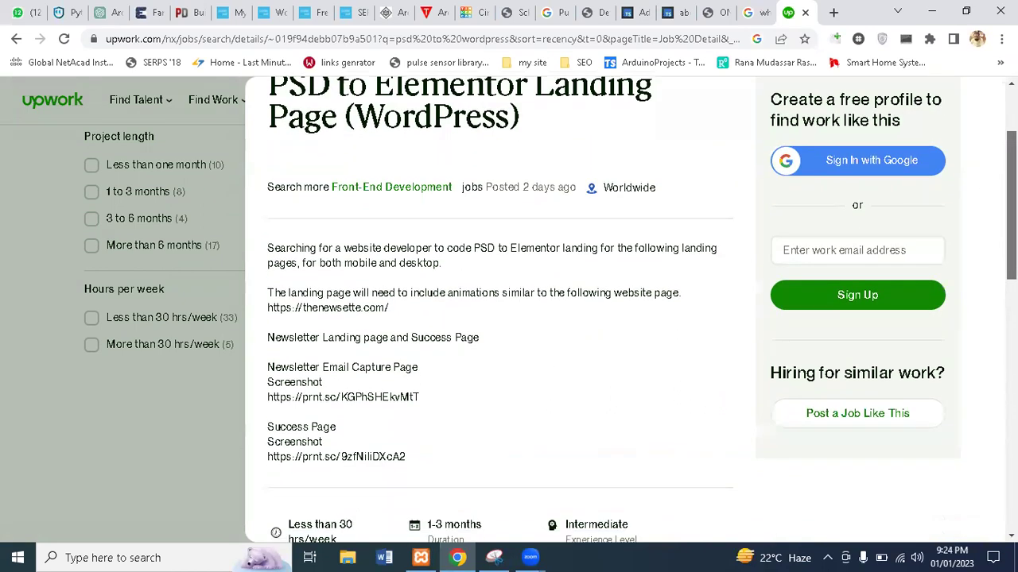
scroll(986, 200, "down", 1)
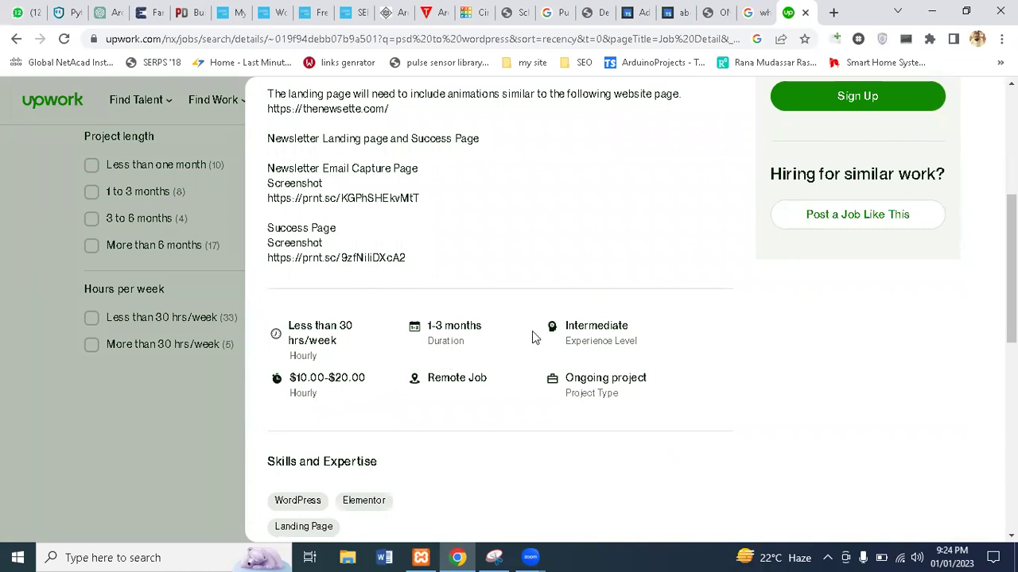
scroll(1011, 270, "down", 8)
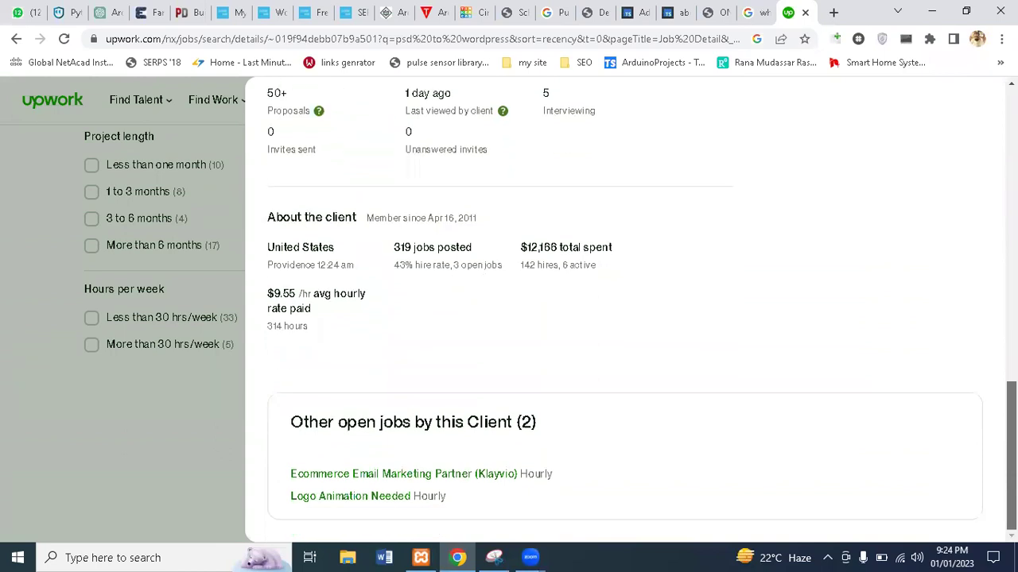
scroll(617, 203, "up", 10)
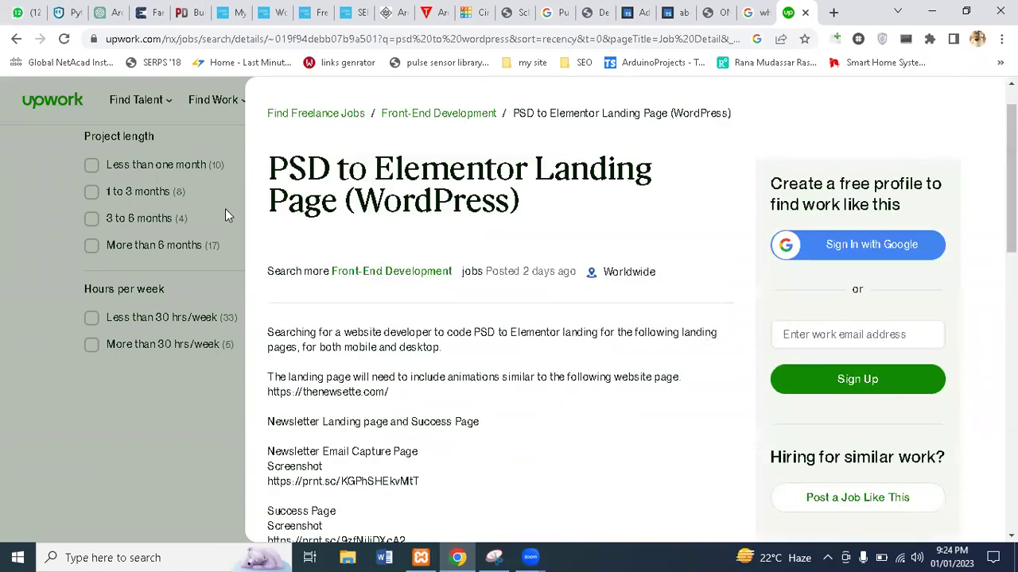
Return to the 39 hourly results, browse them, then switch to the WordPress Add Plugins page
left_click(224, 208)
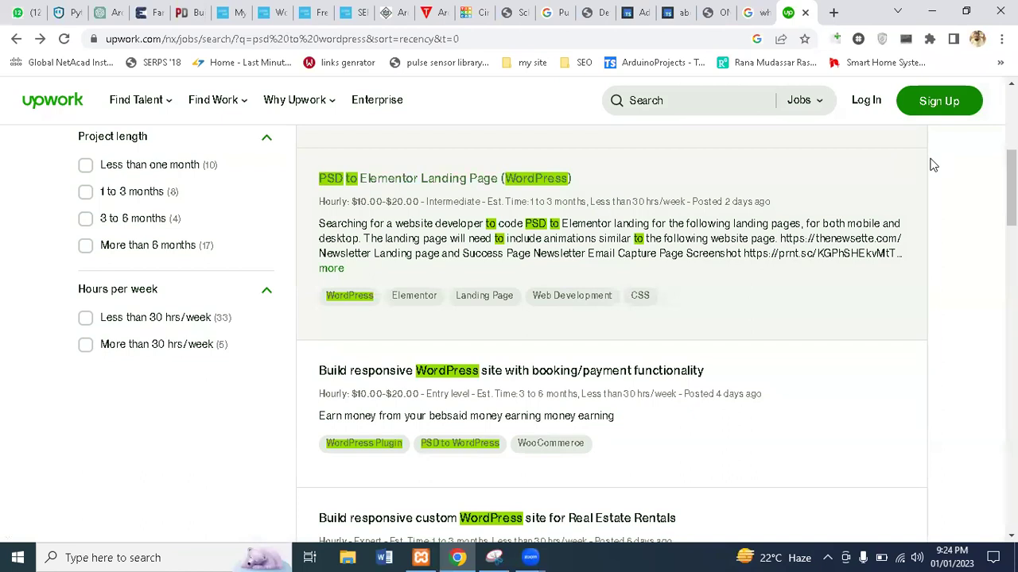
scroll(1011, 191, "down", 5)
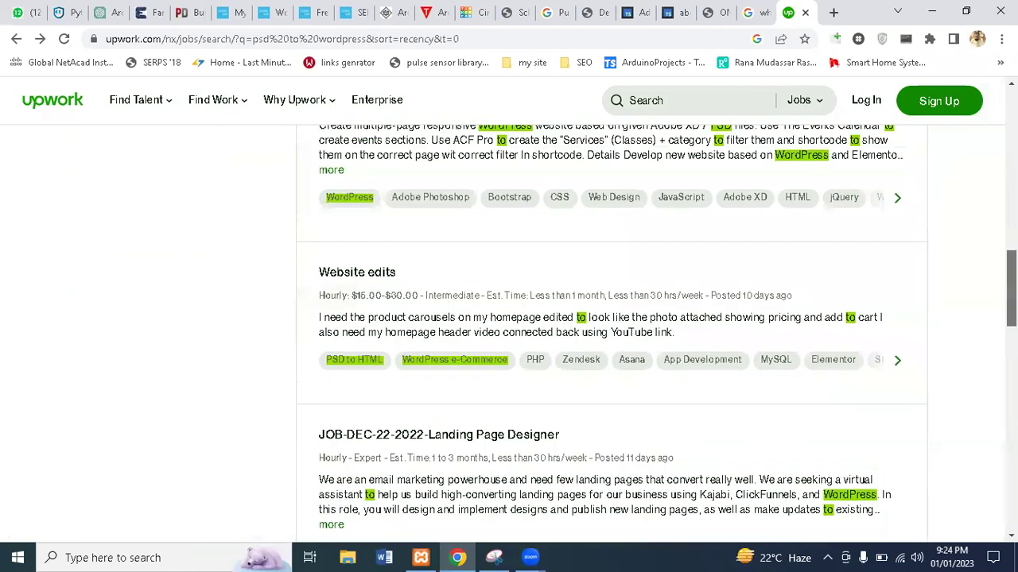
scroll(617, 334, "down", 8)
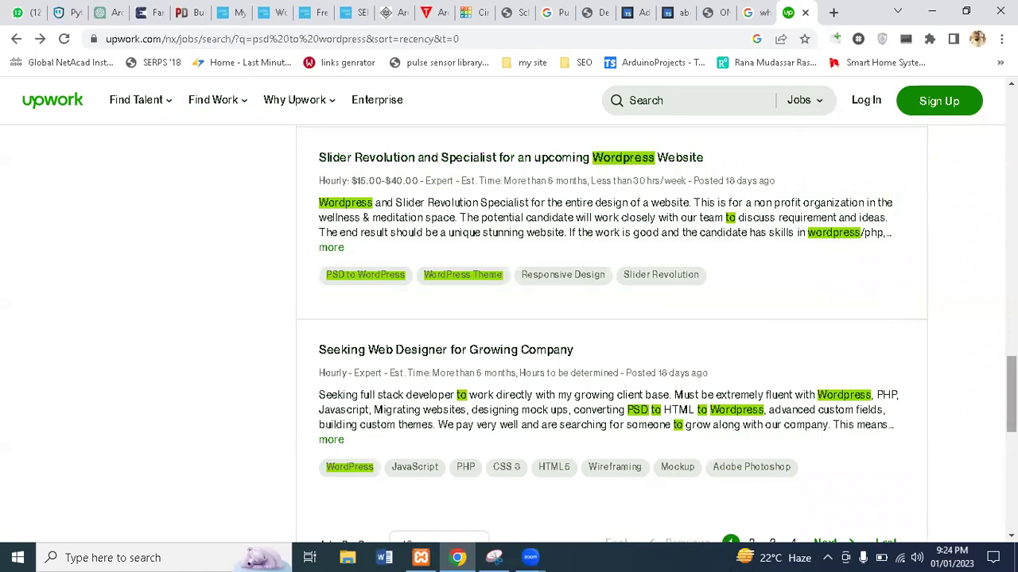
scroll(1012, 395, "up", 5)
scroll(617, 334, "up", 10)
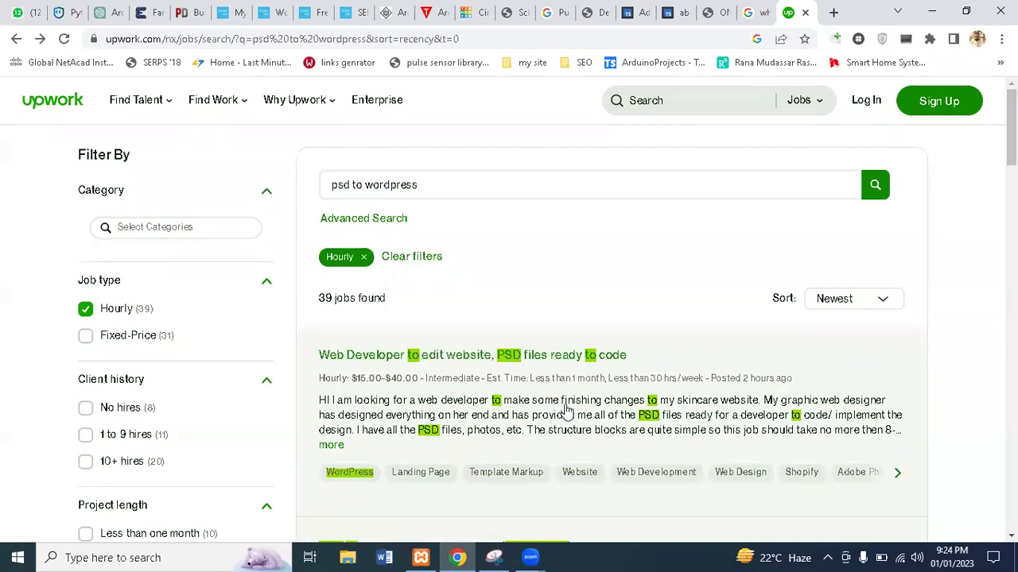
left_click(532, 557)
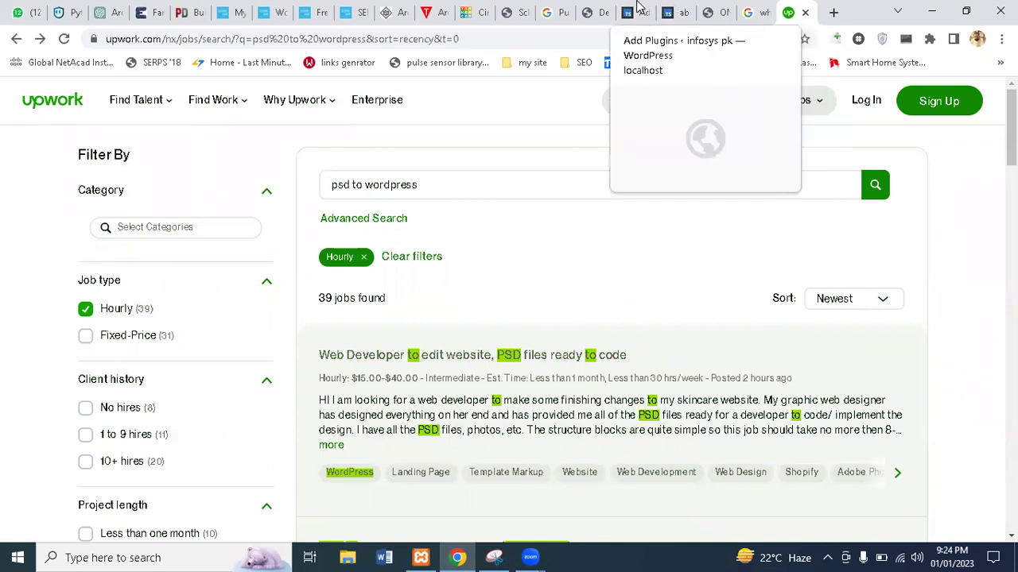
left_click(640, 12)
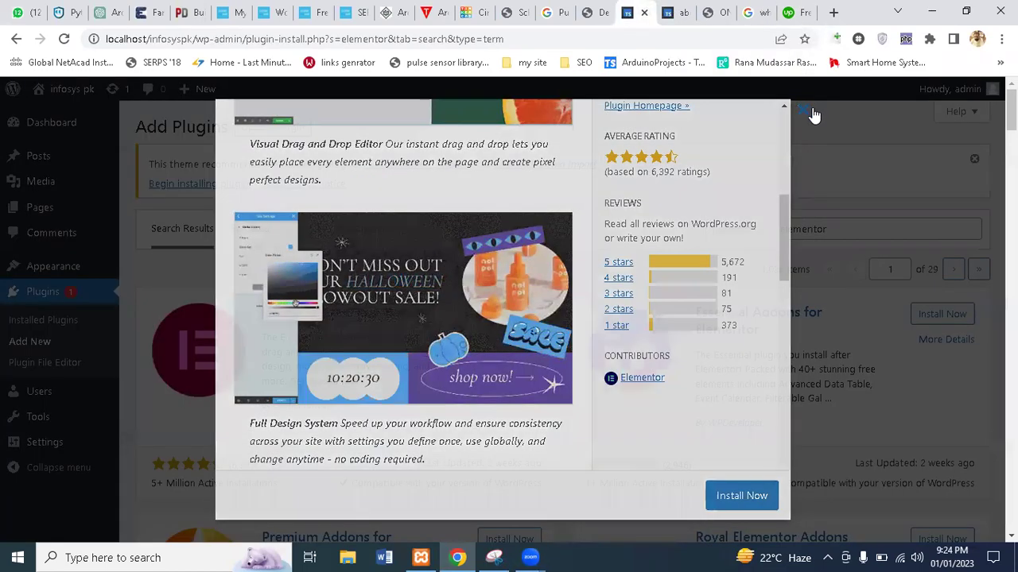
Close the Elementor details modal and browse the 1,036 'elementor' plugin search results
left_click(811, 114)
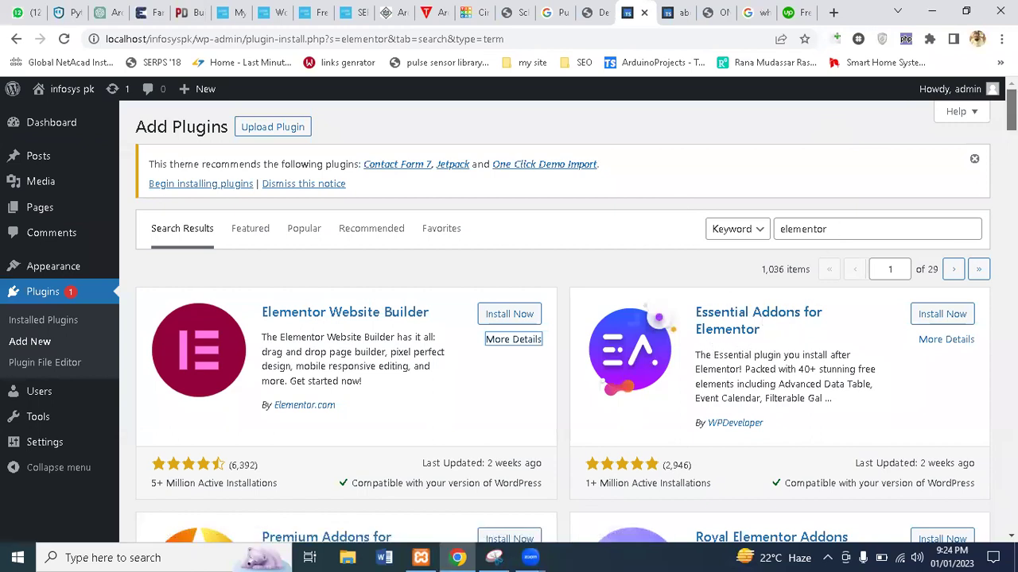
scroll(563, 321, "down", 4)
scroll(563, 321, "up", 3)
scroll(563, 322, "down", 2)
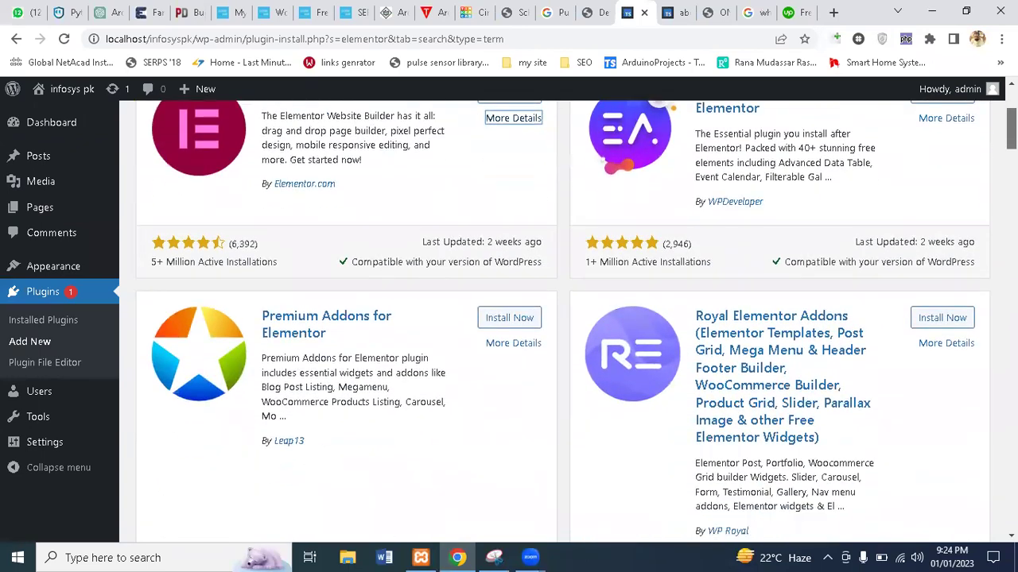
scroll(811, 203, "down", 3)
scroll(811, 204, "down", 3)
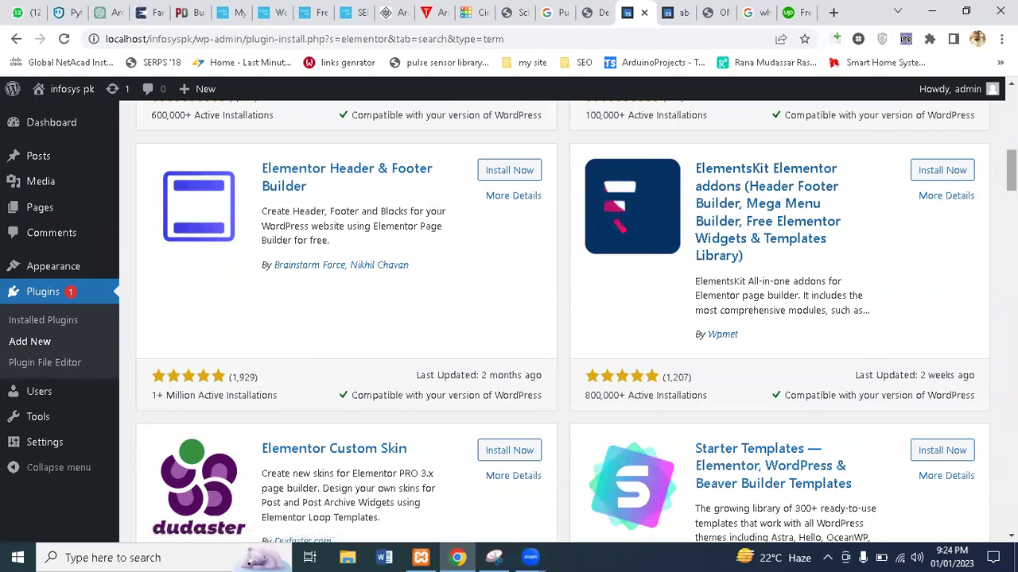
scroll(1009, 183, "down", 2)
scroll(563, 322, "down", 3)
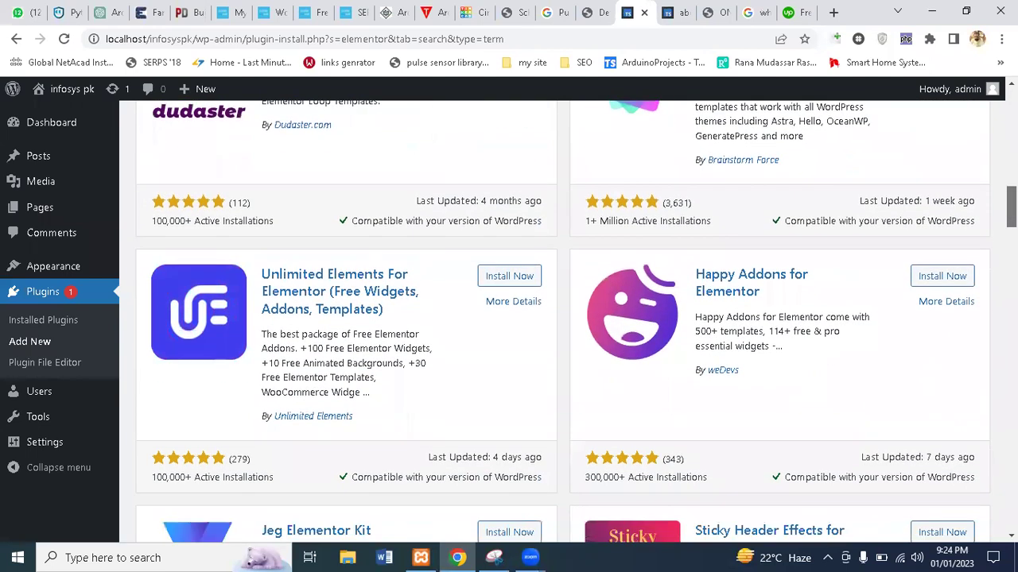
scroll(563, 321, "down", 2)
scroll(563, 321, "down", 5)
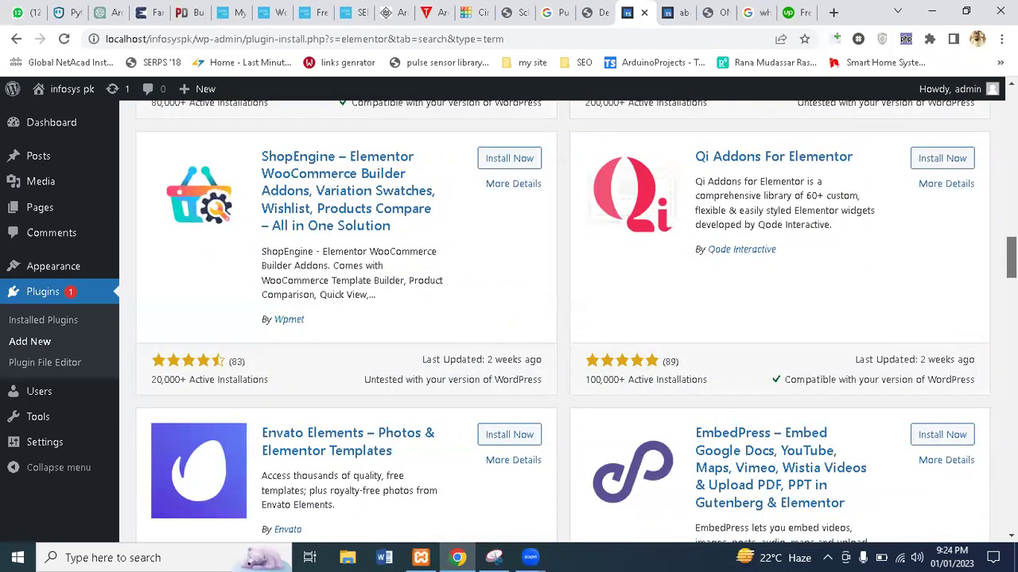
scroll(563, 322, "down", 8)
scroll(563, 322, "up", 15)
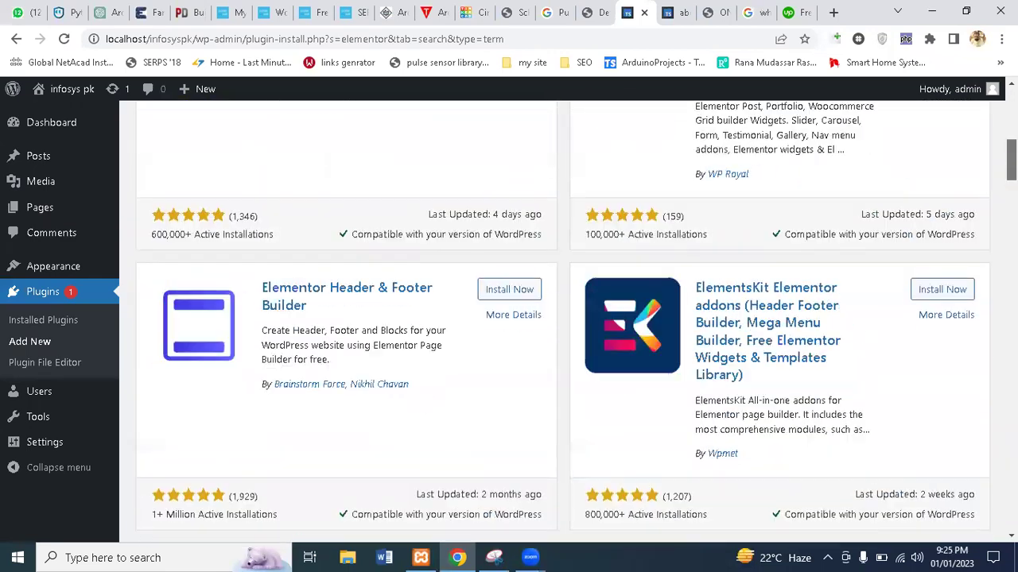